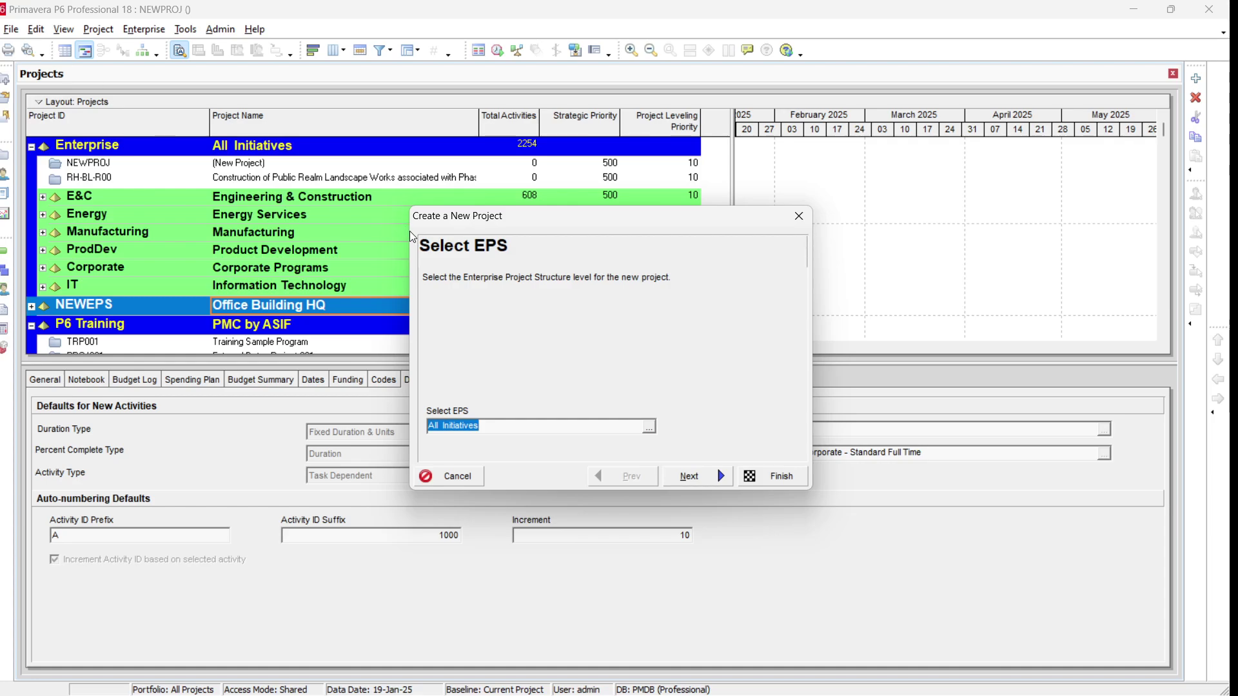
# Assign the new project to the P6 Training node in the Enterprise Project Structure and proceed to its naming
pyautogui.click(655, 430)
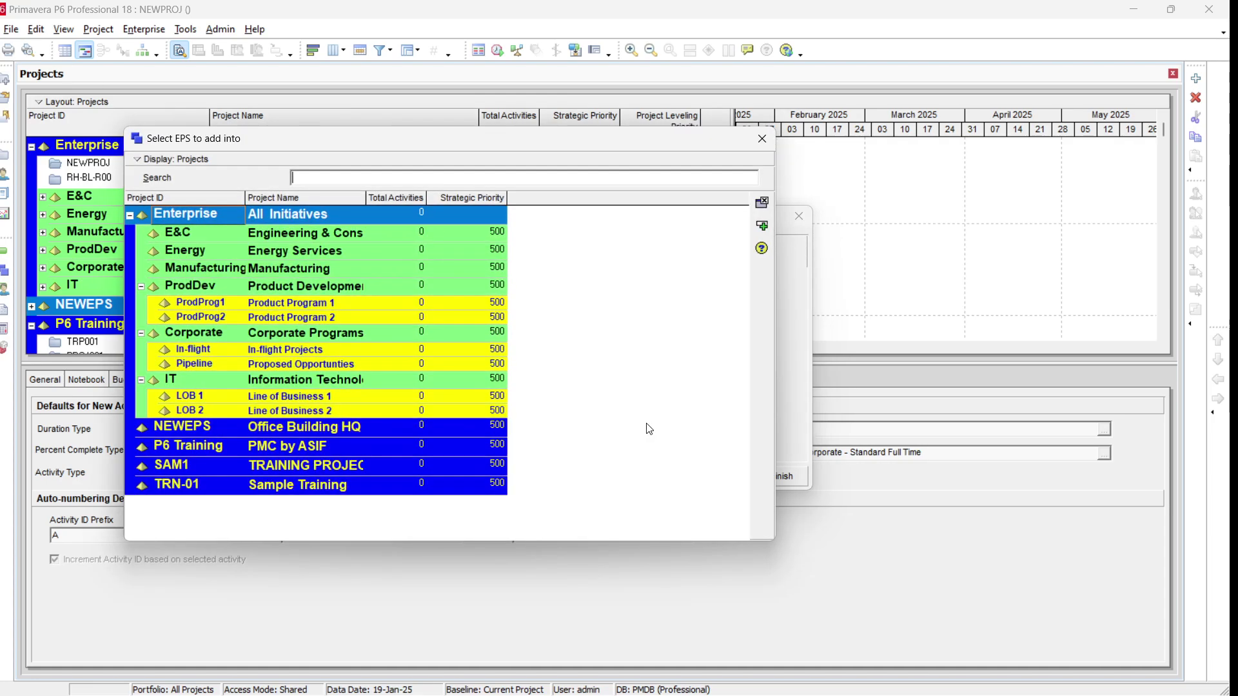
pyautogui.click(131, 217)
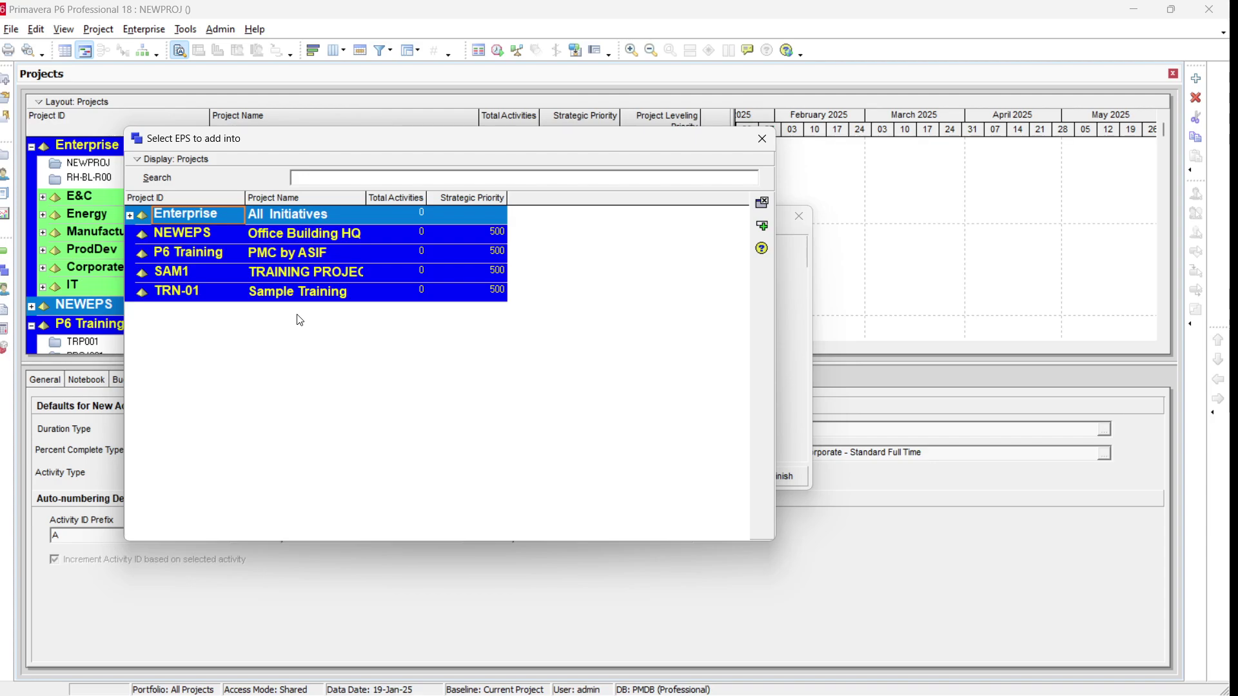
pyautogui.click(304, 253)
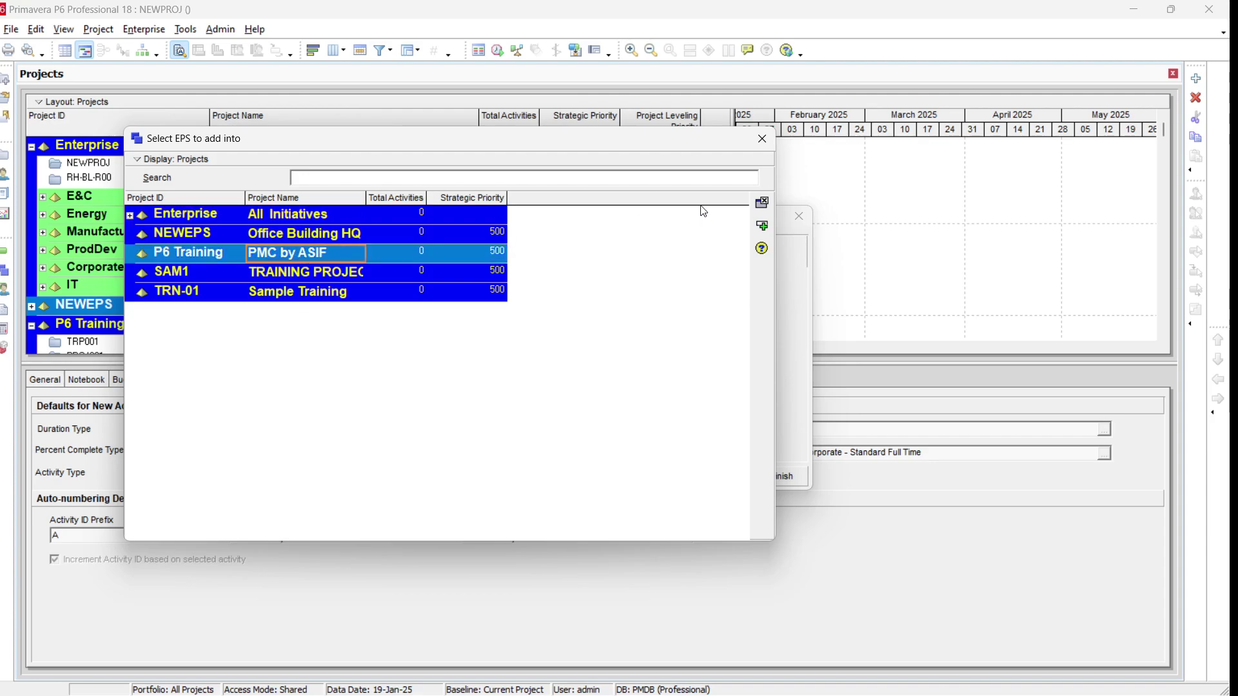
pyautogui.click(763, 227)
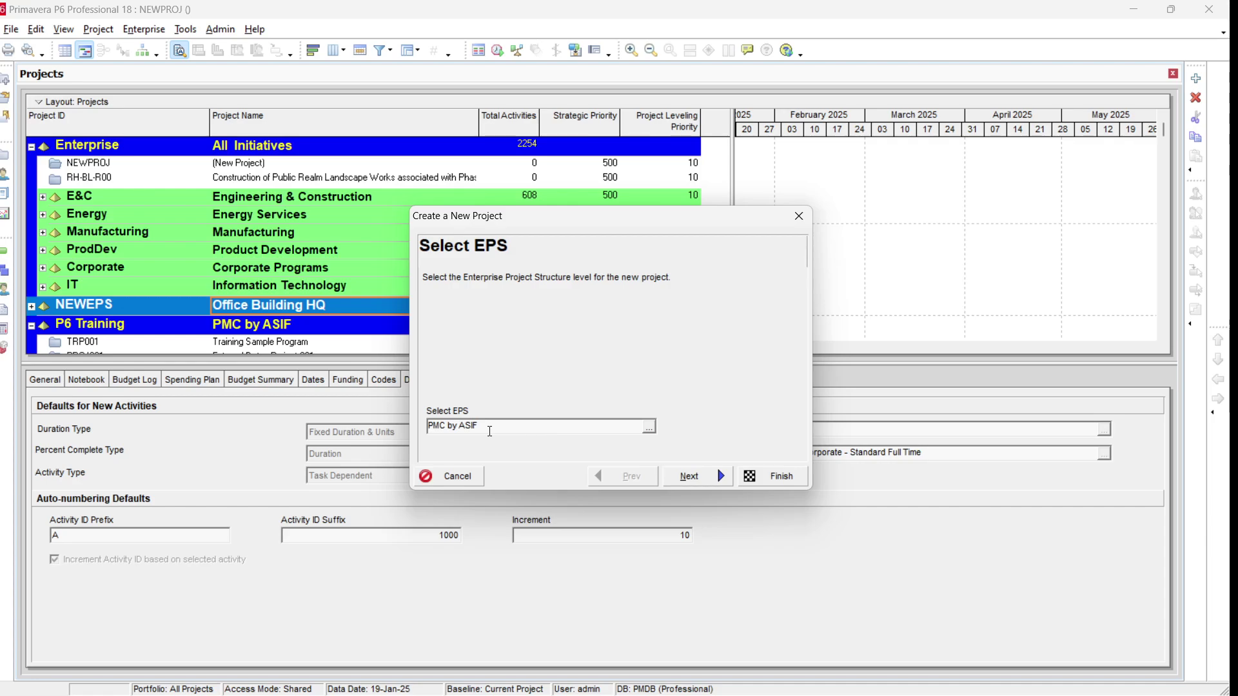
pyautogui.click(693, 477)
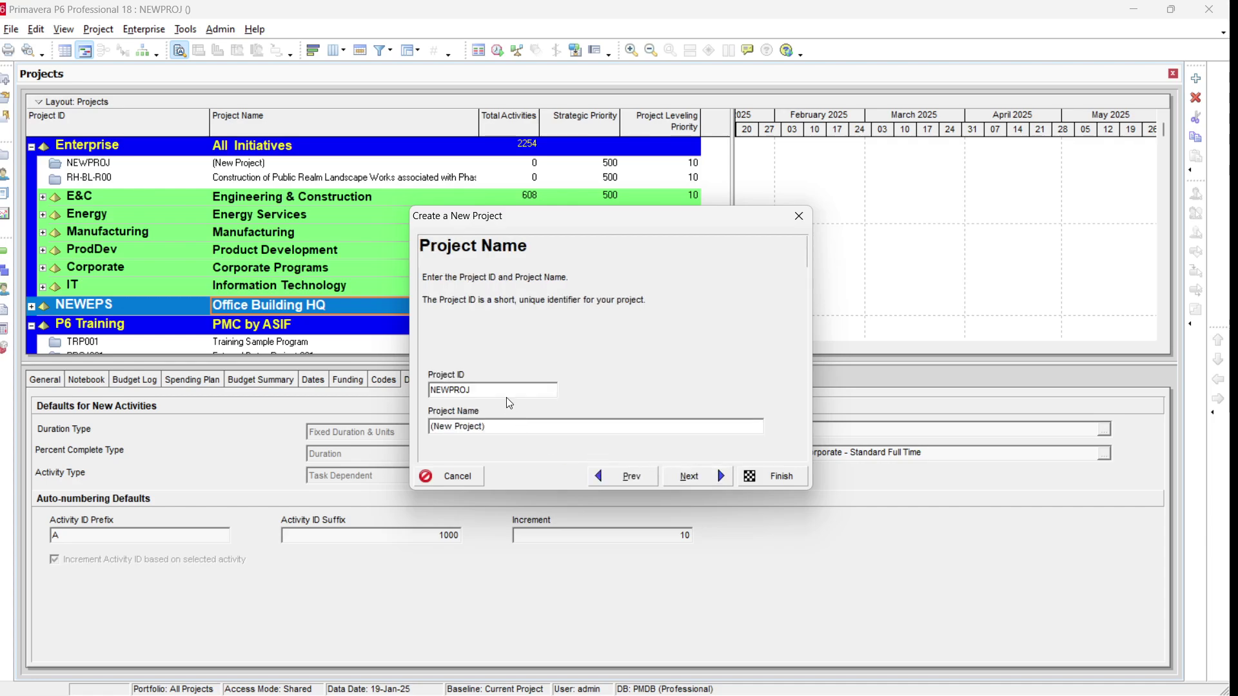
# Name the new project "Create New WBS in P6" and finish creating it with the remaining default settings
pyautogui.moveTo(505, 426); pyautogui.dragTo(427, 426)
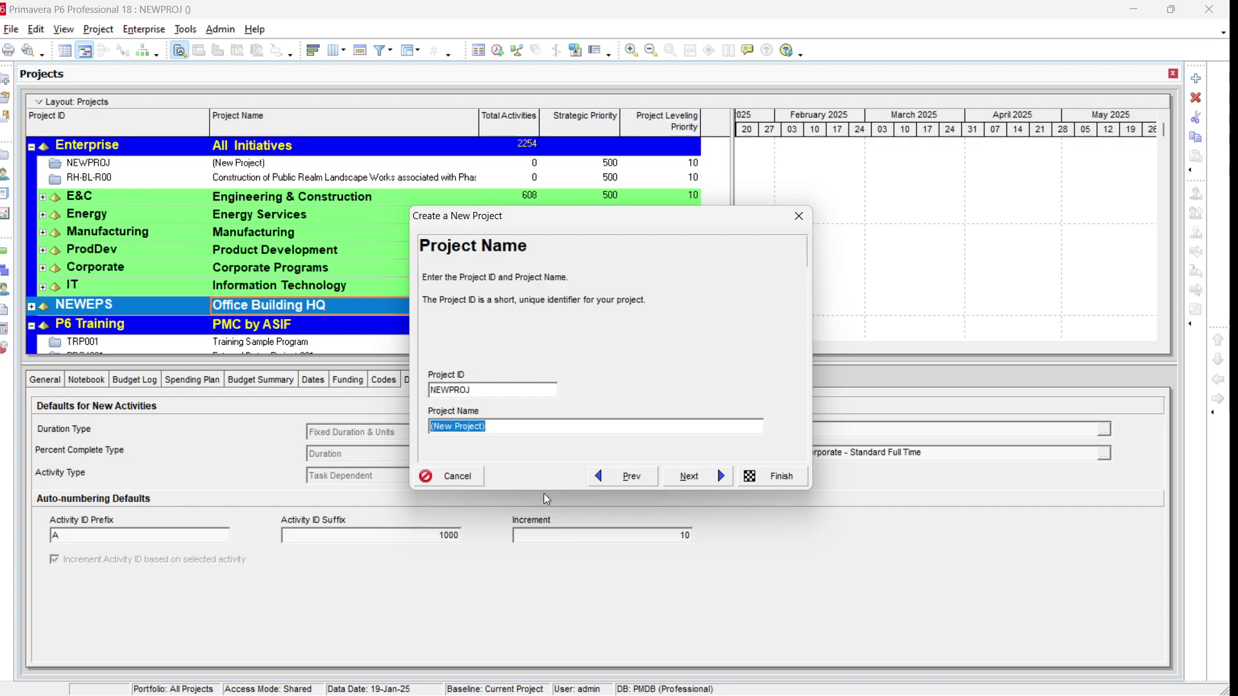
pyautogui.write('Create New WBS')
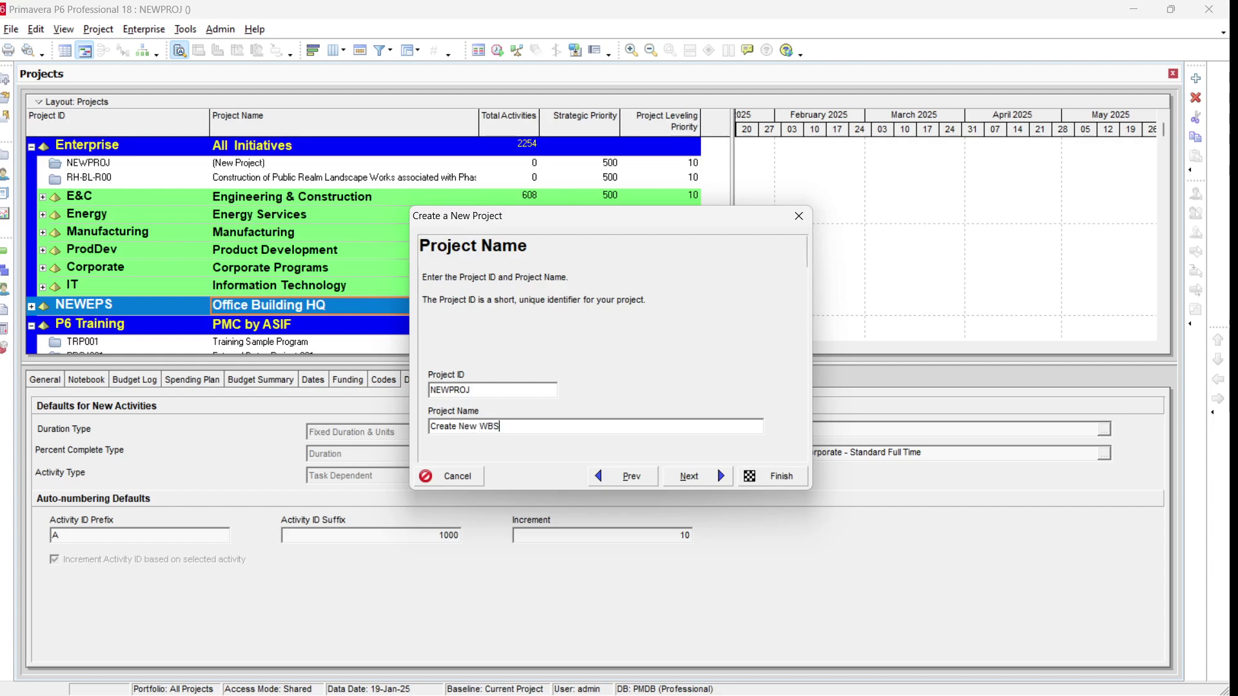
pyautogui.write(' in P6')
pyautogui.click(773, 478)
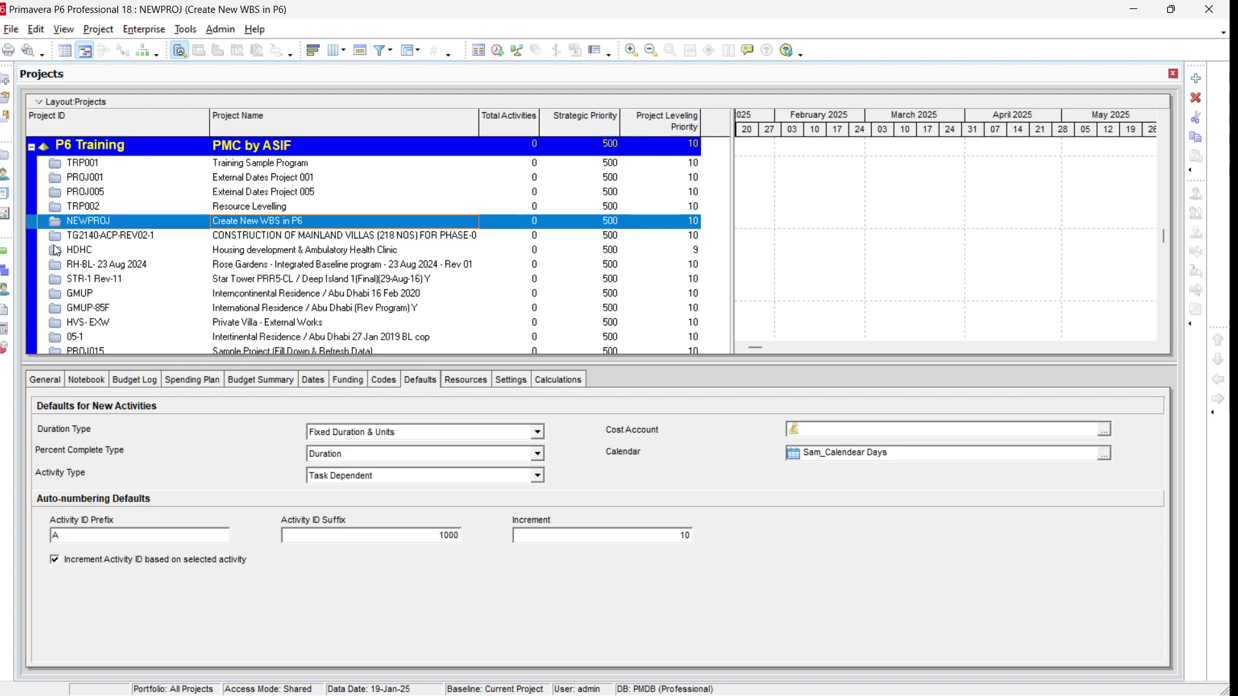
# Open the Activities view for the newly created project
pyautogui.click(5, 254)
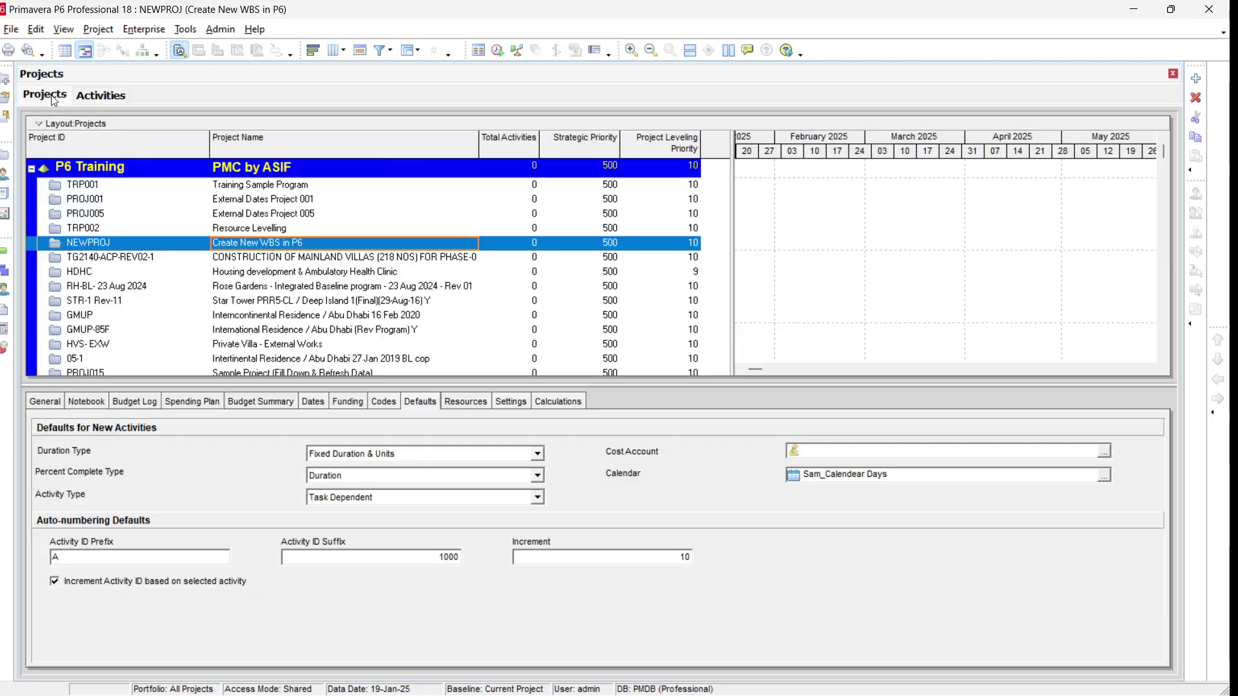
pyautogui.click(56, 96)
pyautogui.click(98, 97)
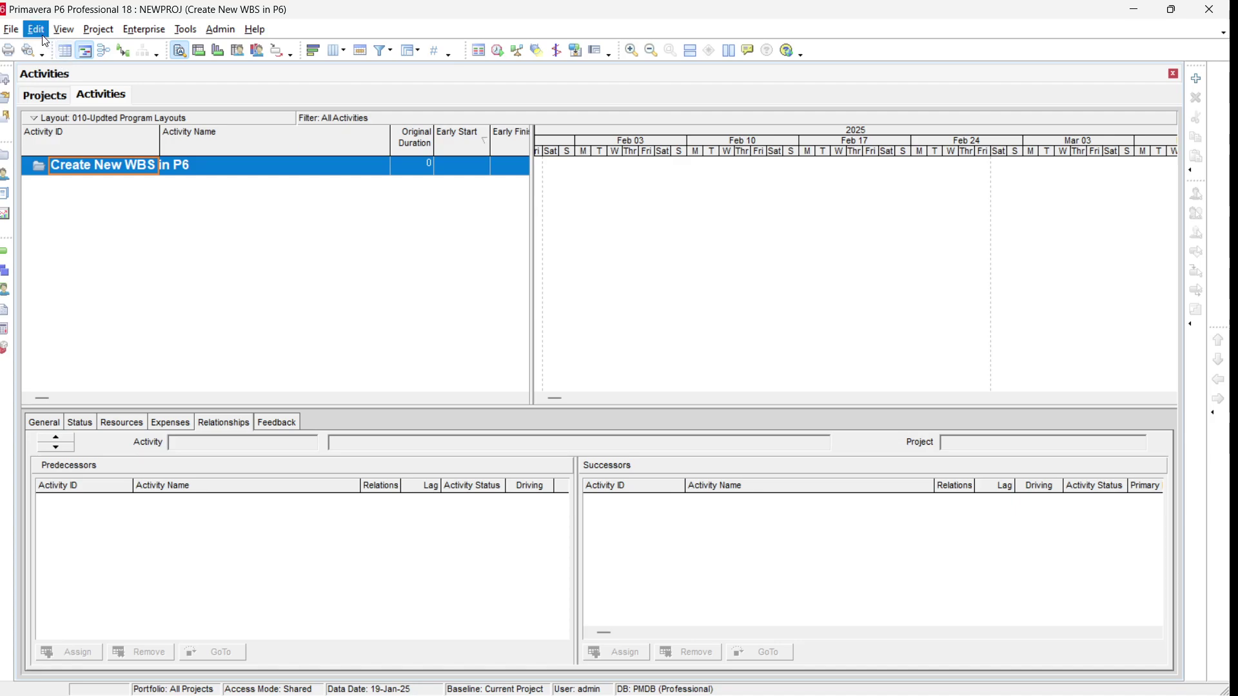
# Open the project's WBS view alongside the Projects and Activities views, and end in the WBS view
pyautogui.click(132, 29)
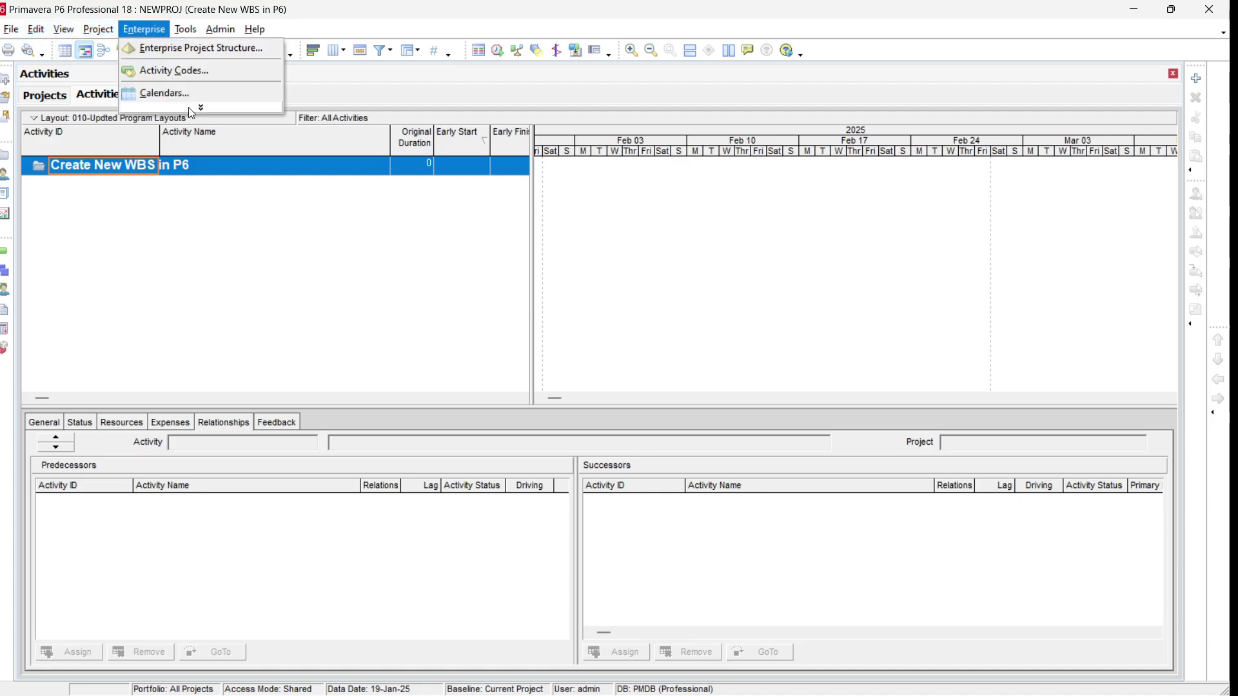
pyautogui.moveTo(188, 107)
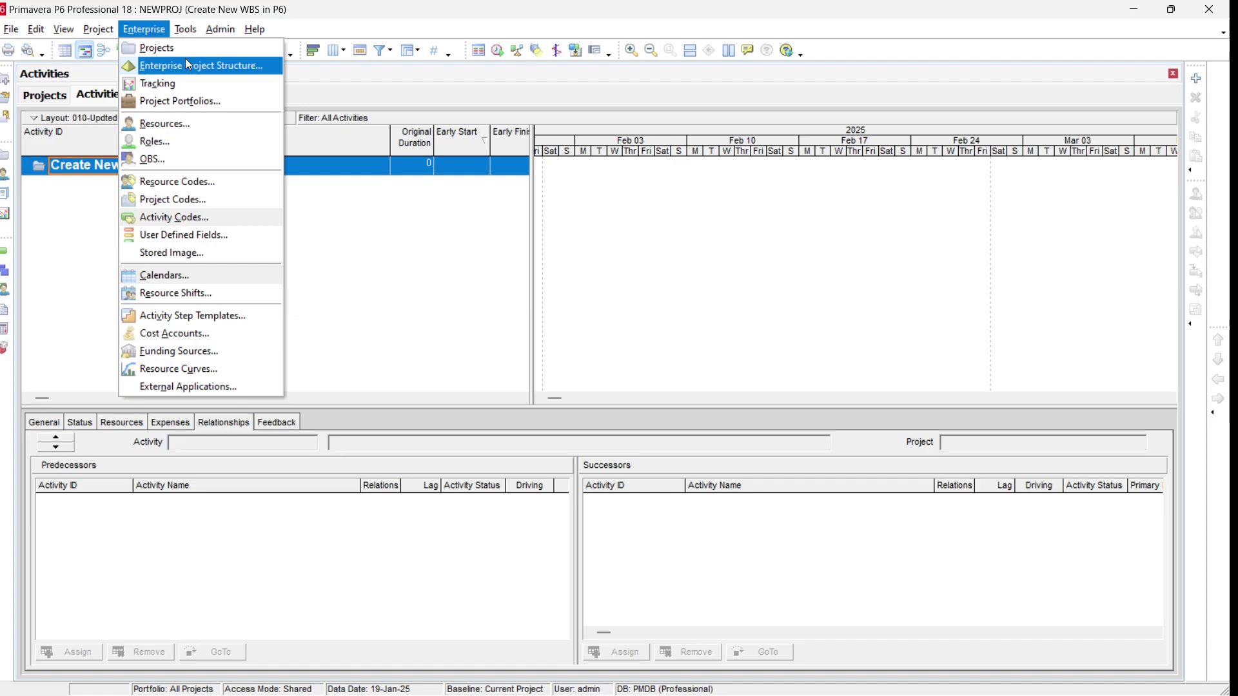
pyautogui.moveTo(107, 38)
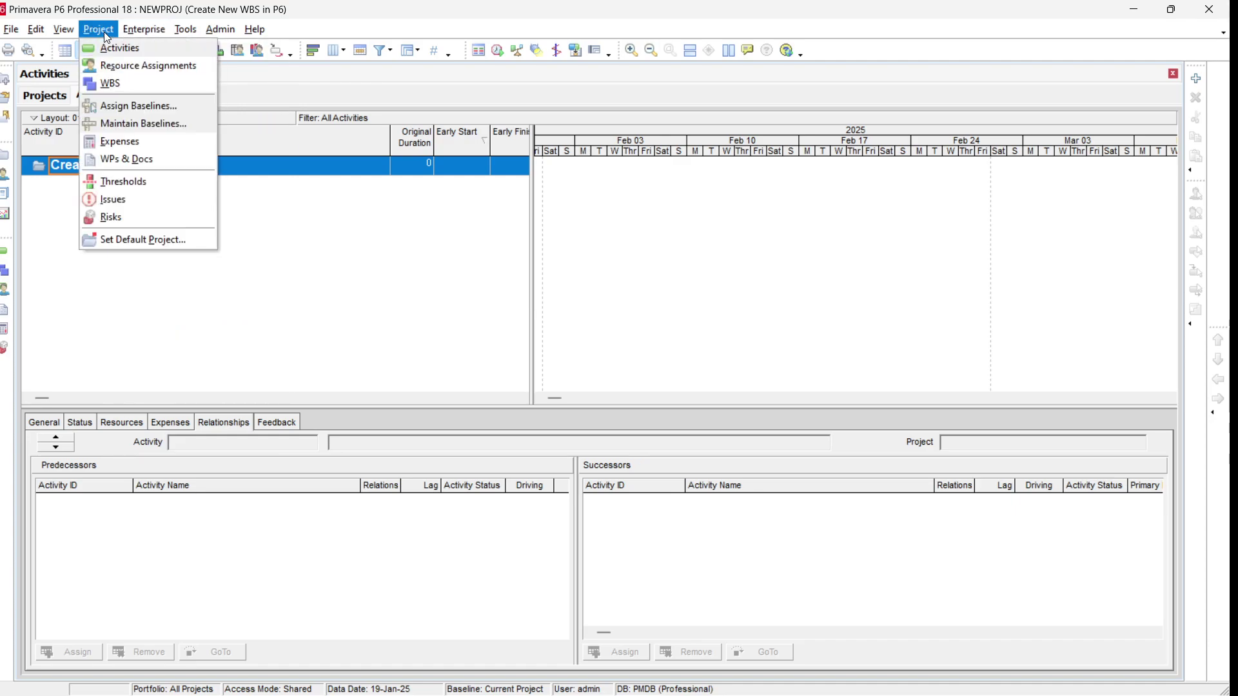
pyautogui.click(107, 84)
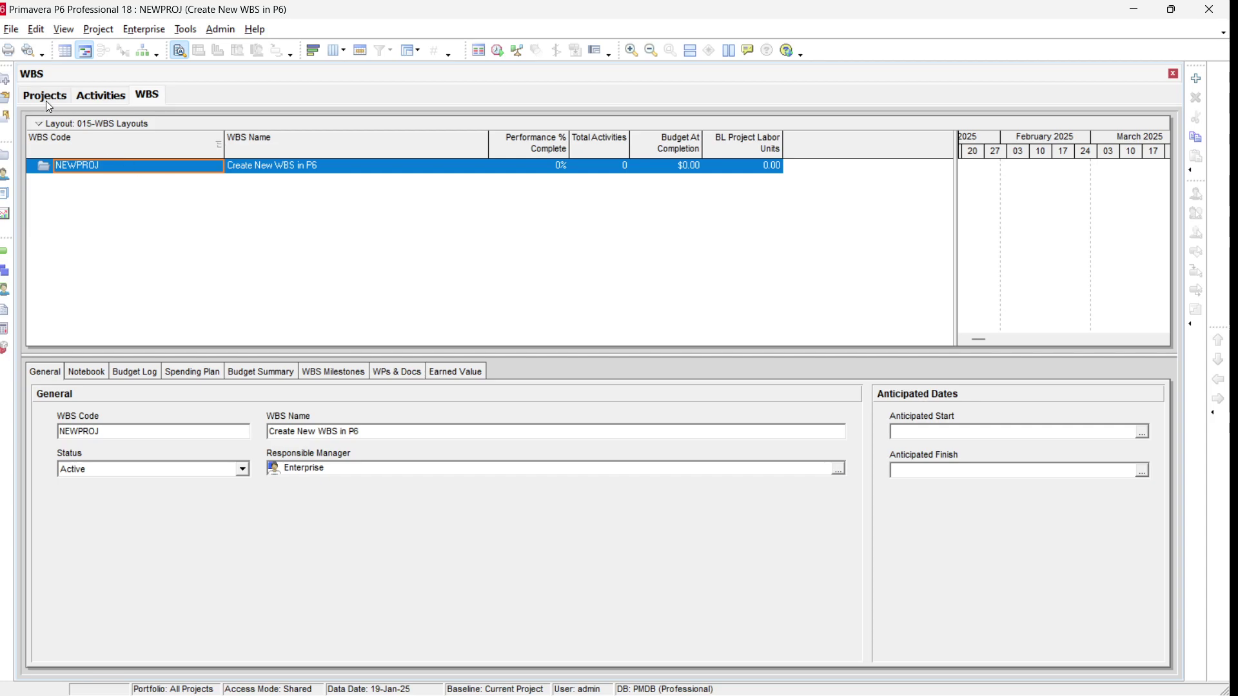
pyautogui.click(46, 97)
pyautogui.click(95, 98)
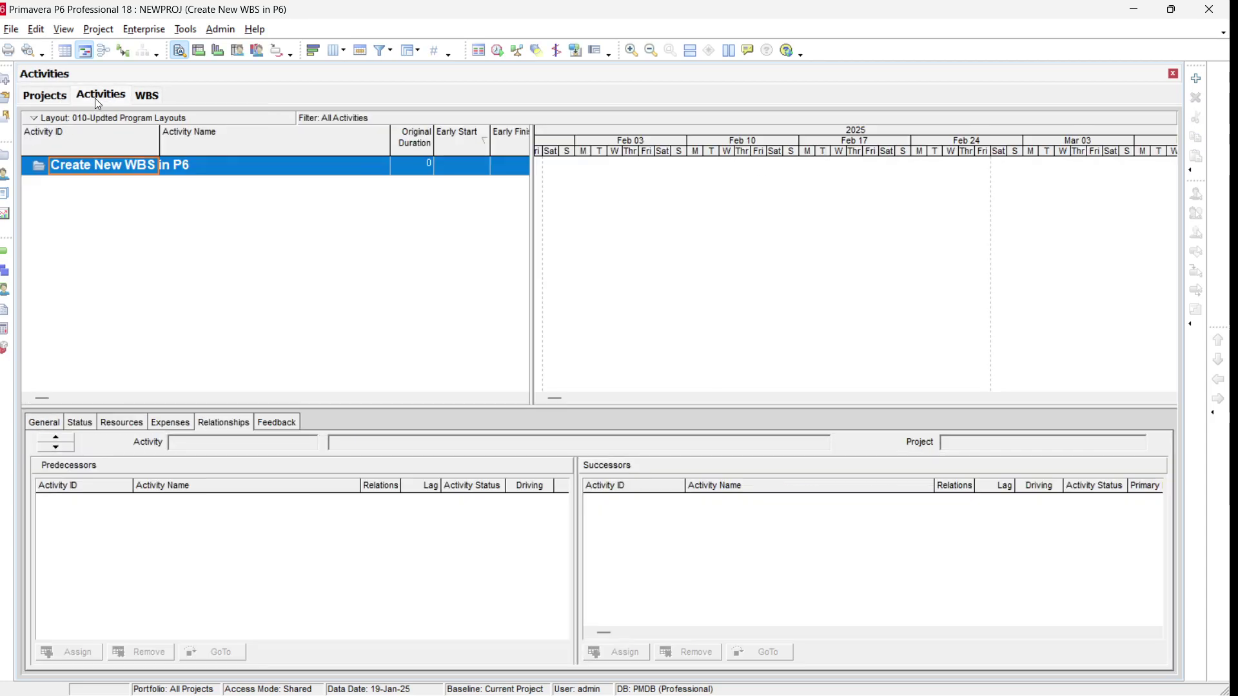
pyautogui.click(145, 98)
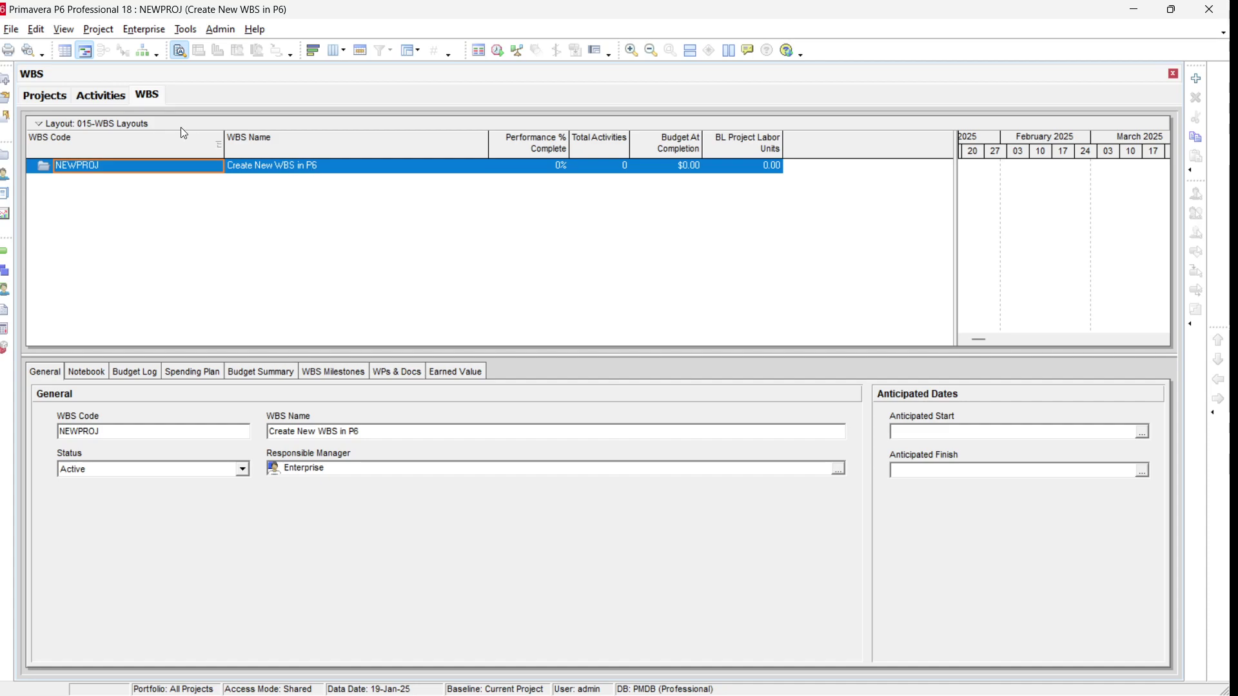
# Add a WBS element under the NEWPROJ project node and name it "Design"
pyautogui.click(36, 30)
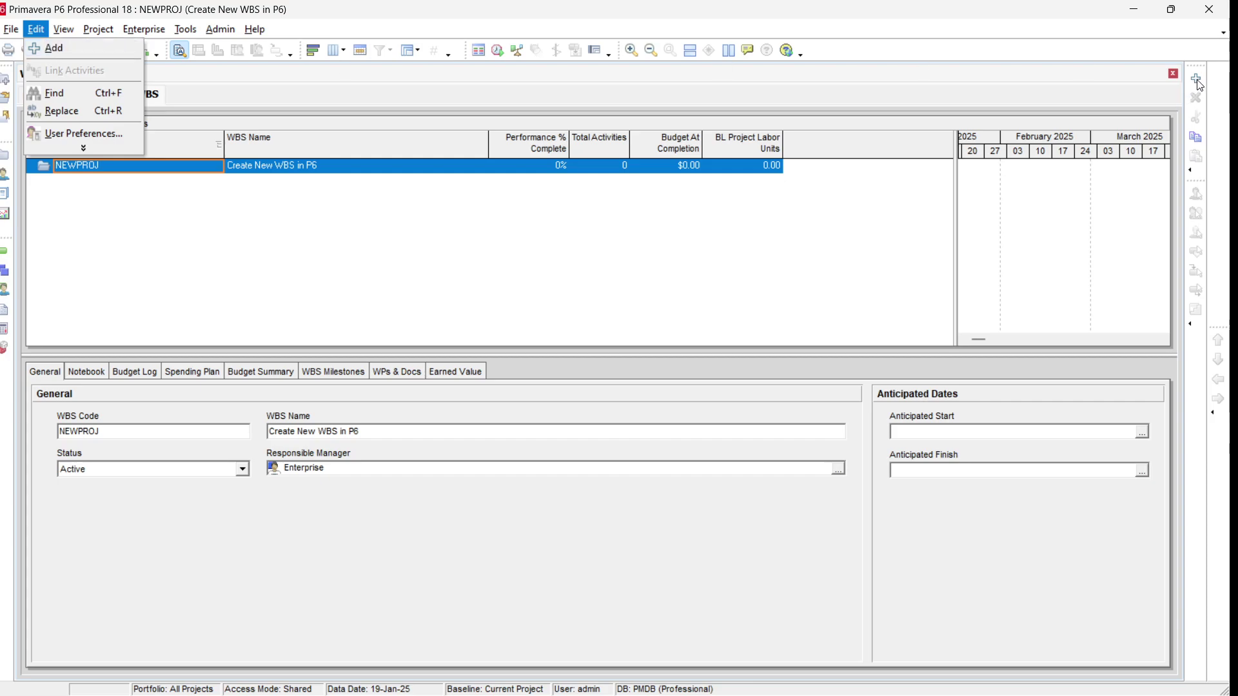
pyautogui.rightClick(296, 171)
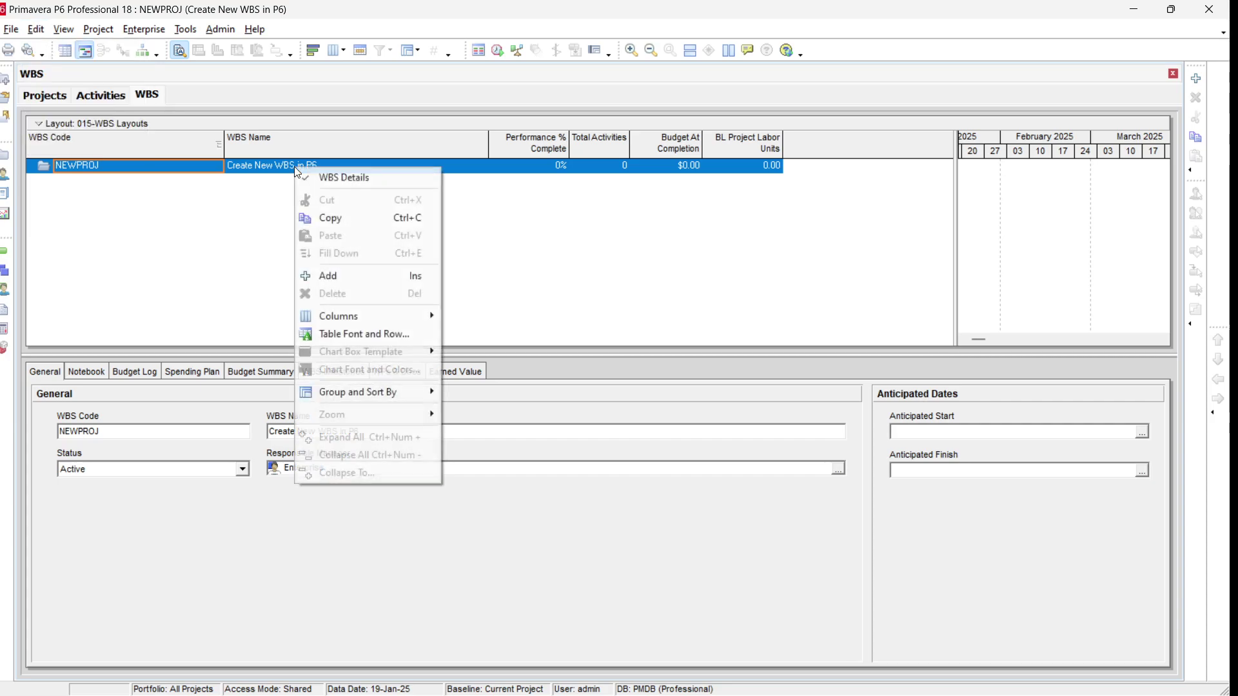
pyautogui.click(345, 279)
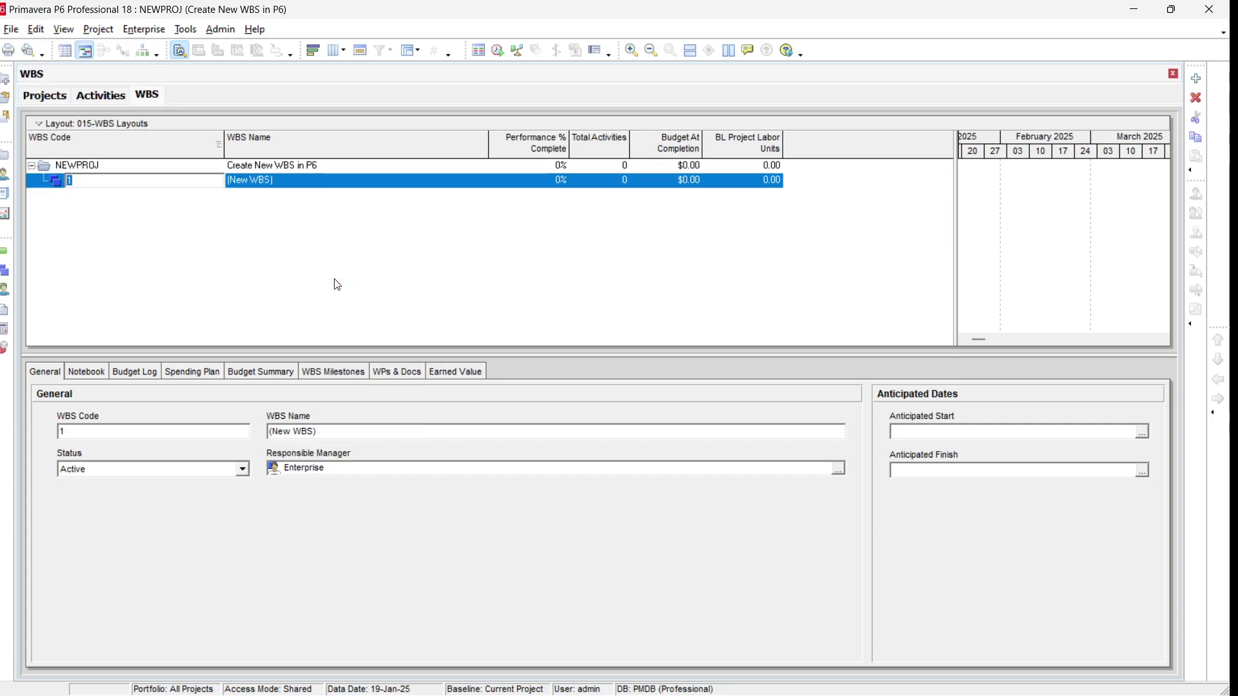
pyautogui.click(307, 184)
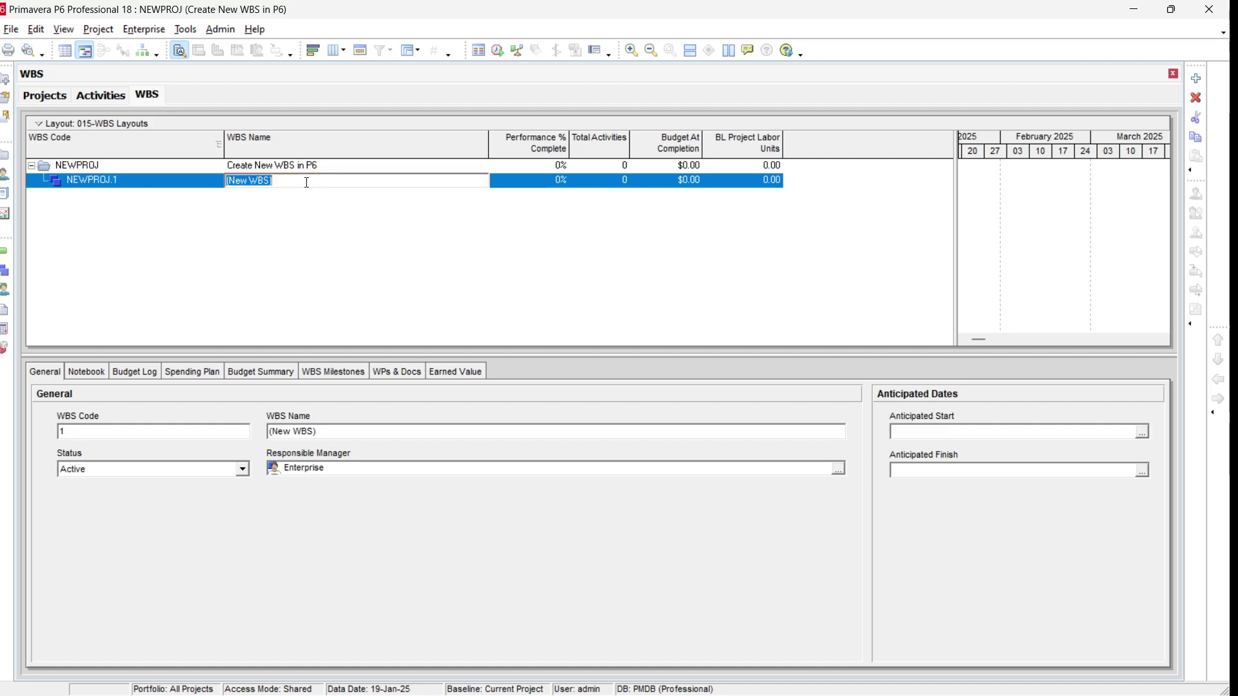
pyautogui.press('BackSpace')
pyautogui.write('De')
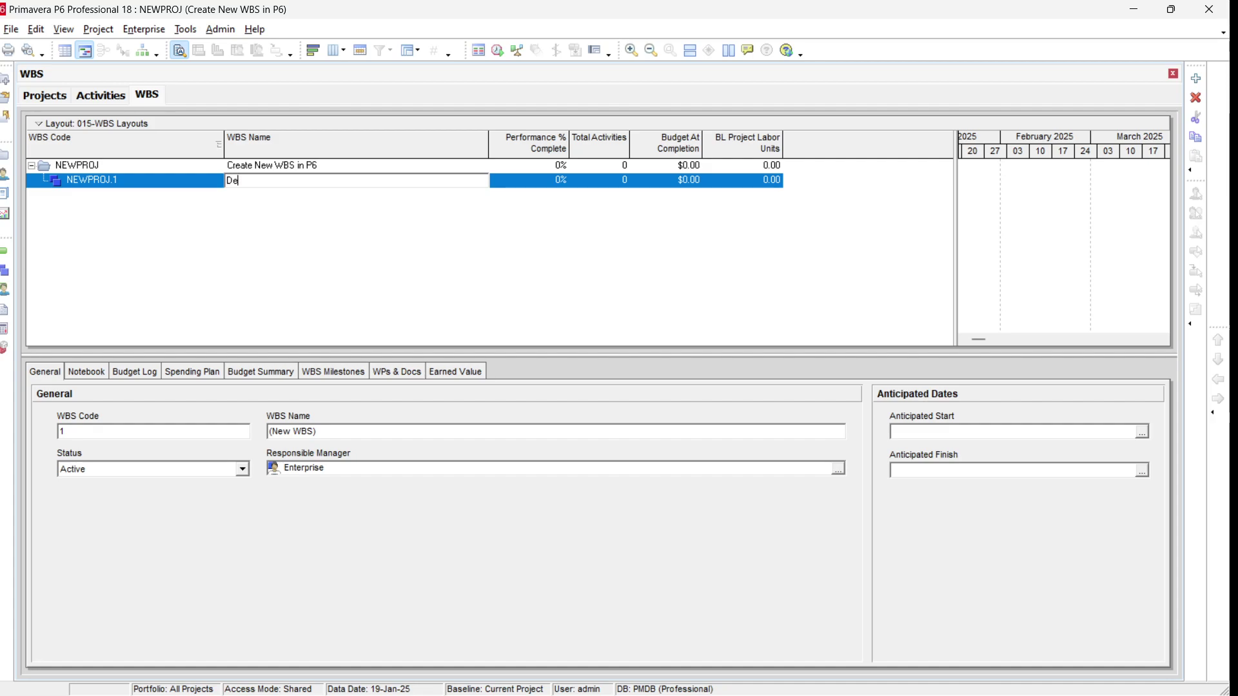
pyautogui.write('sign')
pyautogui.press('Return')
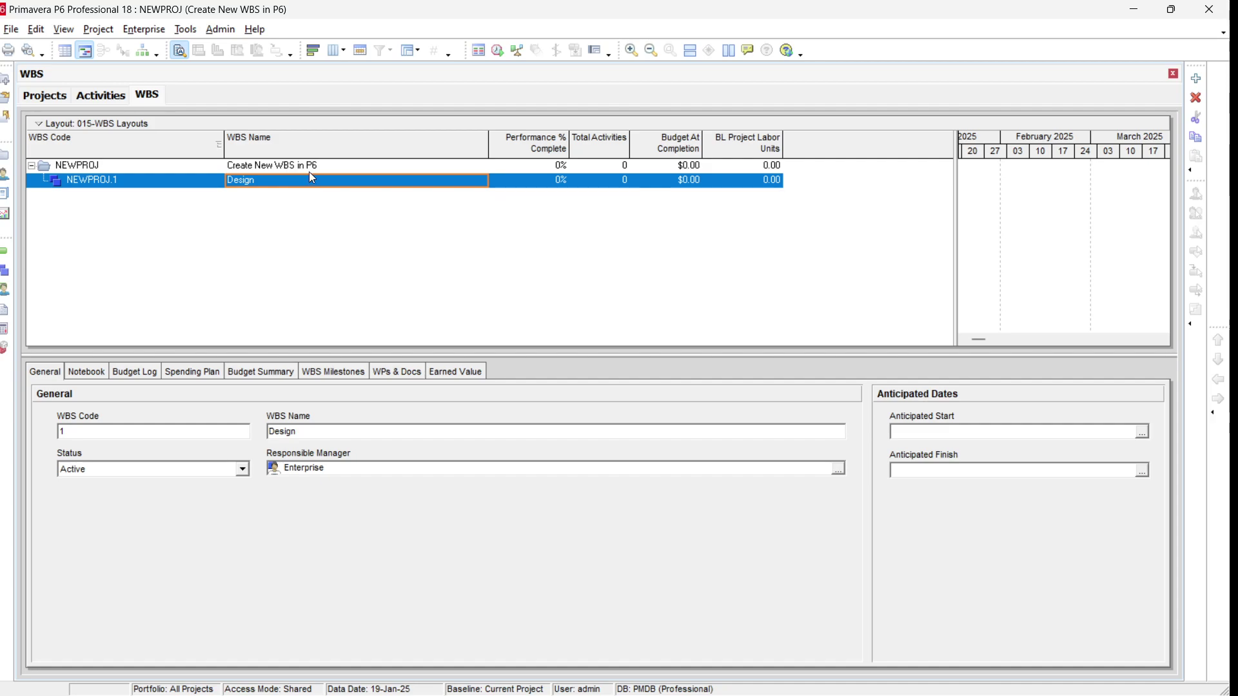
# Add a second WBS element directly under the project node and name it "Procurement"
pyautogui.click(312, 166)
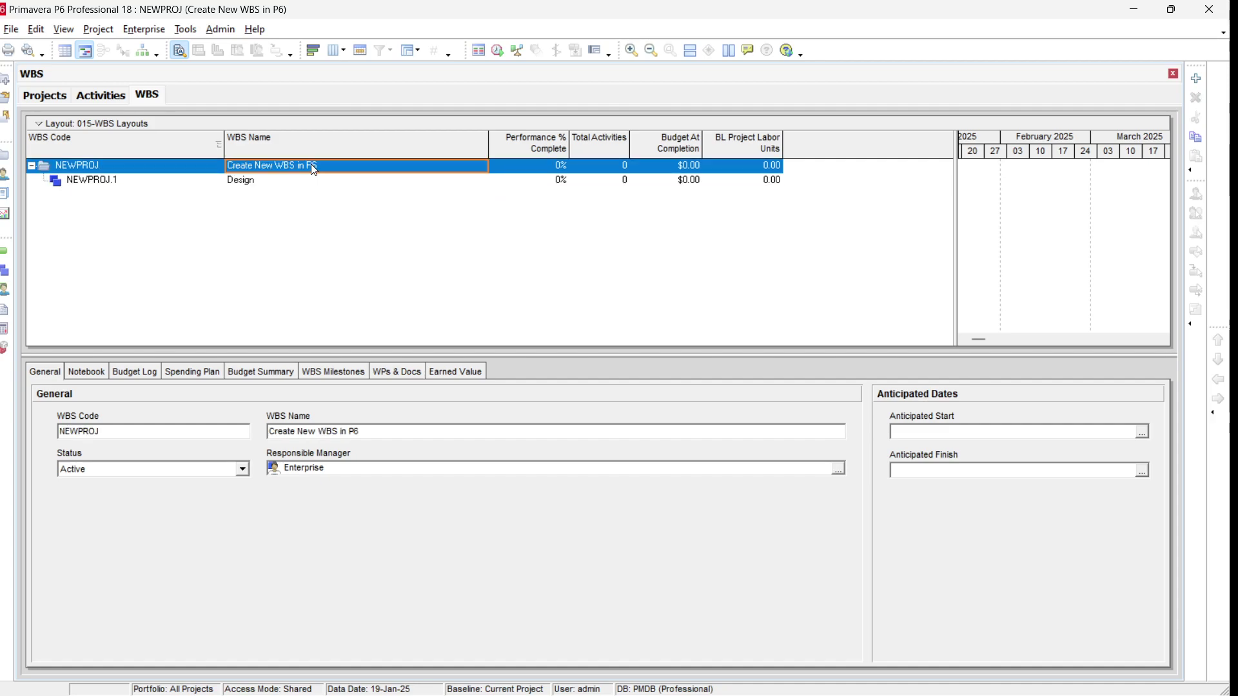
pyautogui.click(1198, 80)
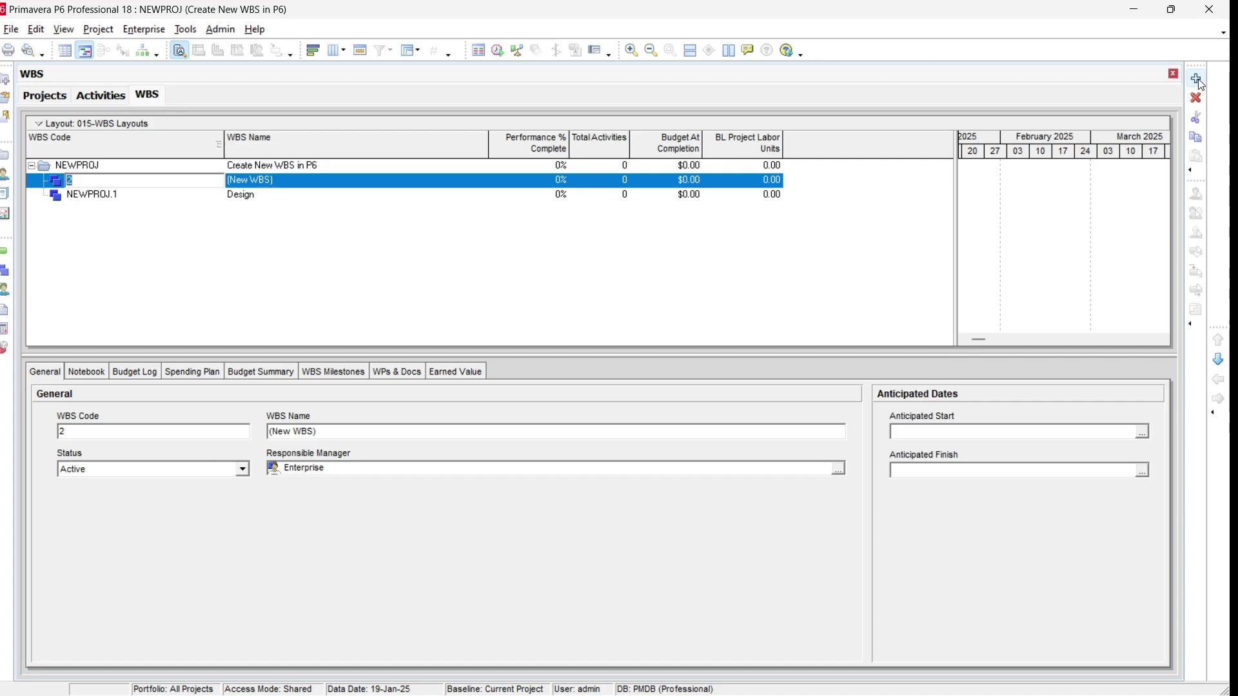
pyautogui.click(297, 180)
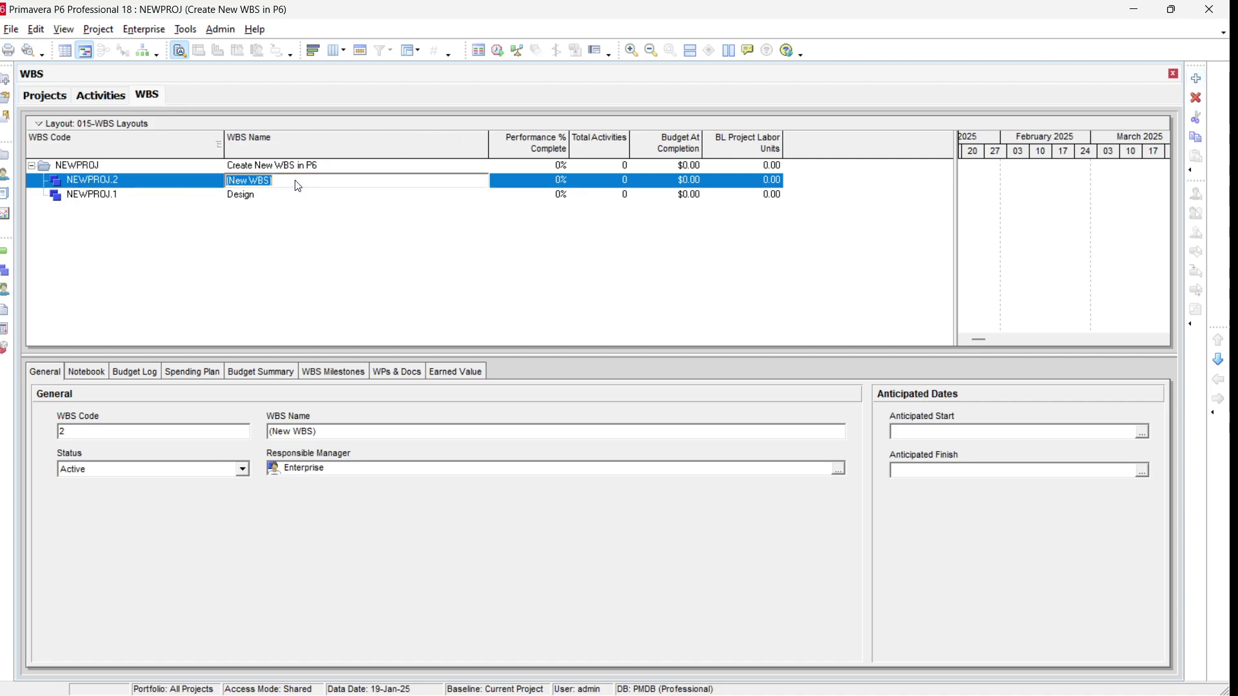
pyautogui.write('procurement')
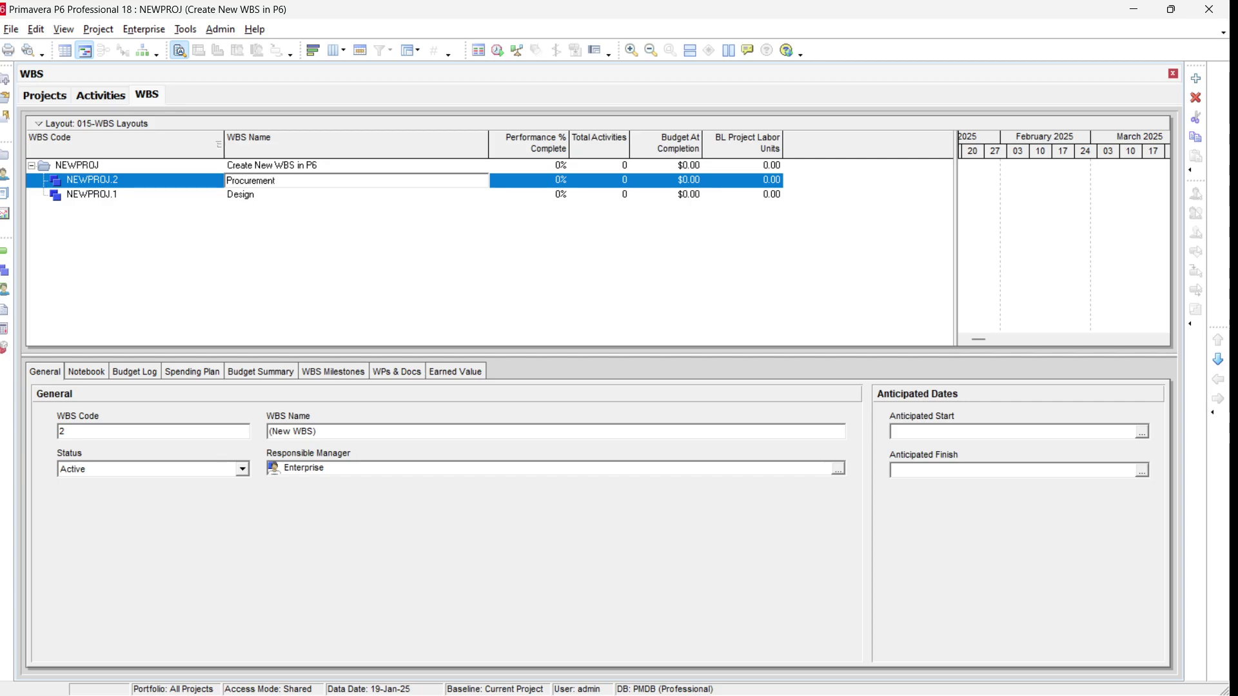
pyautogui.press('Return')
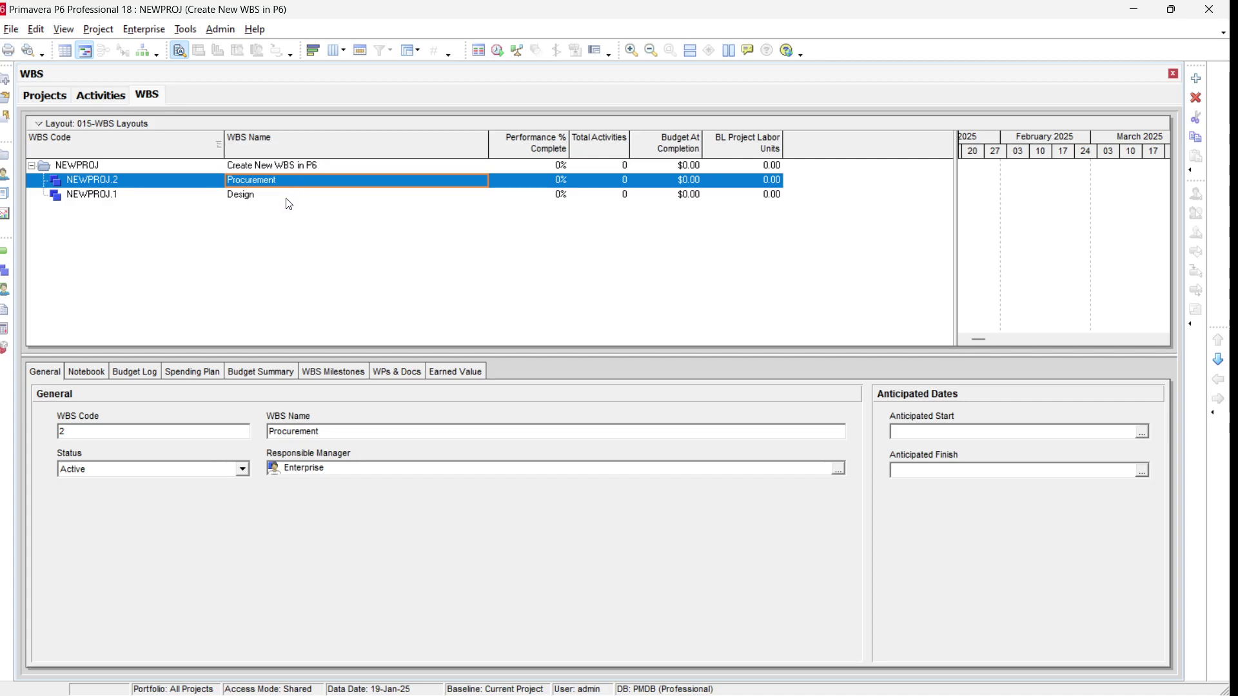
# Move the Design element up one place so it comes before Procurement in the WBS
pyautogui.click(289, 199)
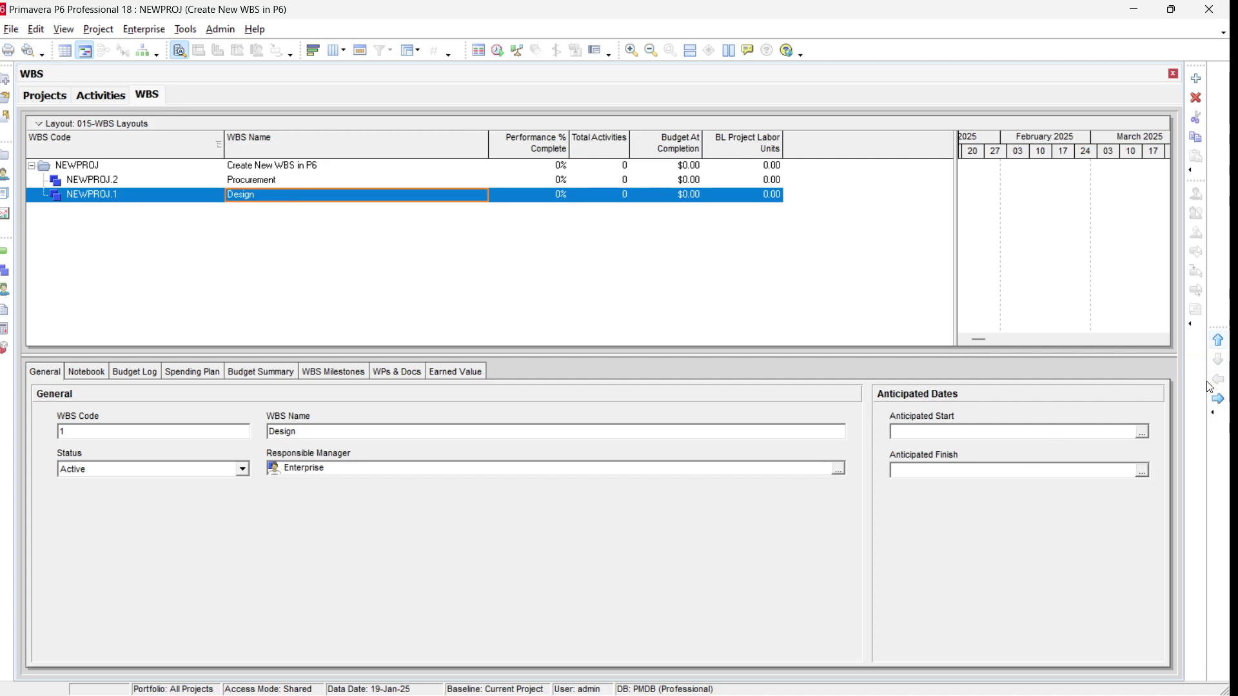
pyautogui.moveTo(1217, 329); pyautogui.dragTo(829, 276)
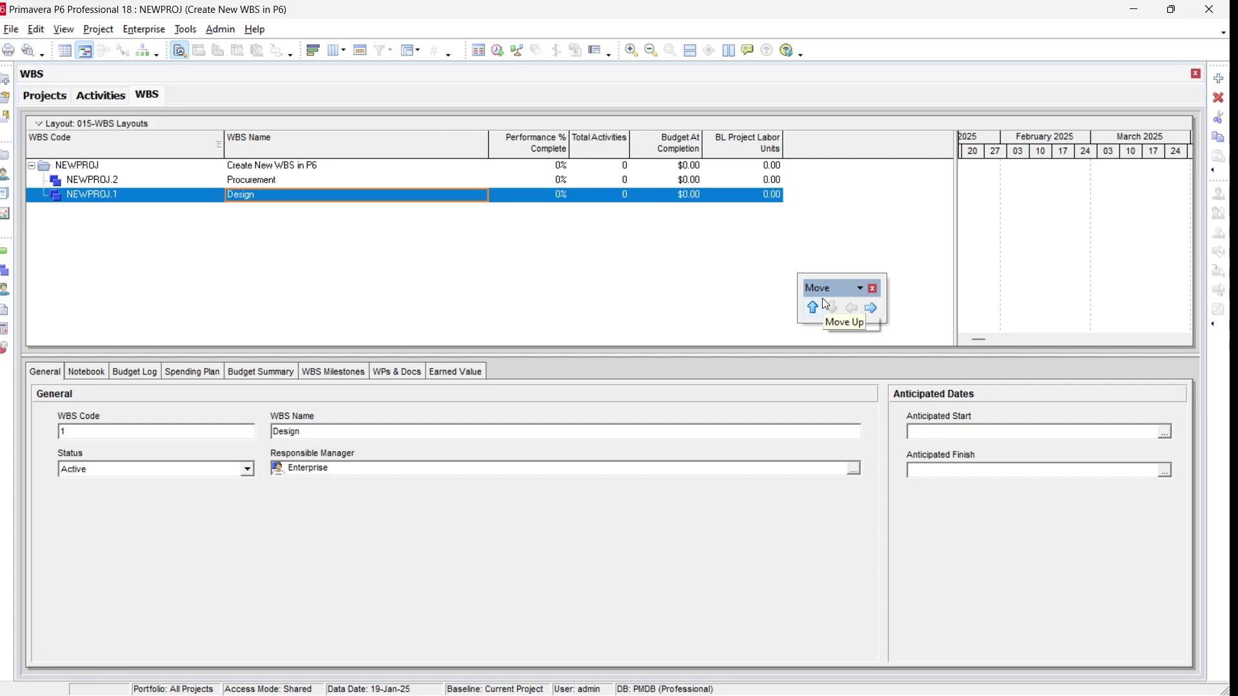
pyautogui.moveTo(838, 284); pyautogui.dragTo(1218, 353)
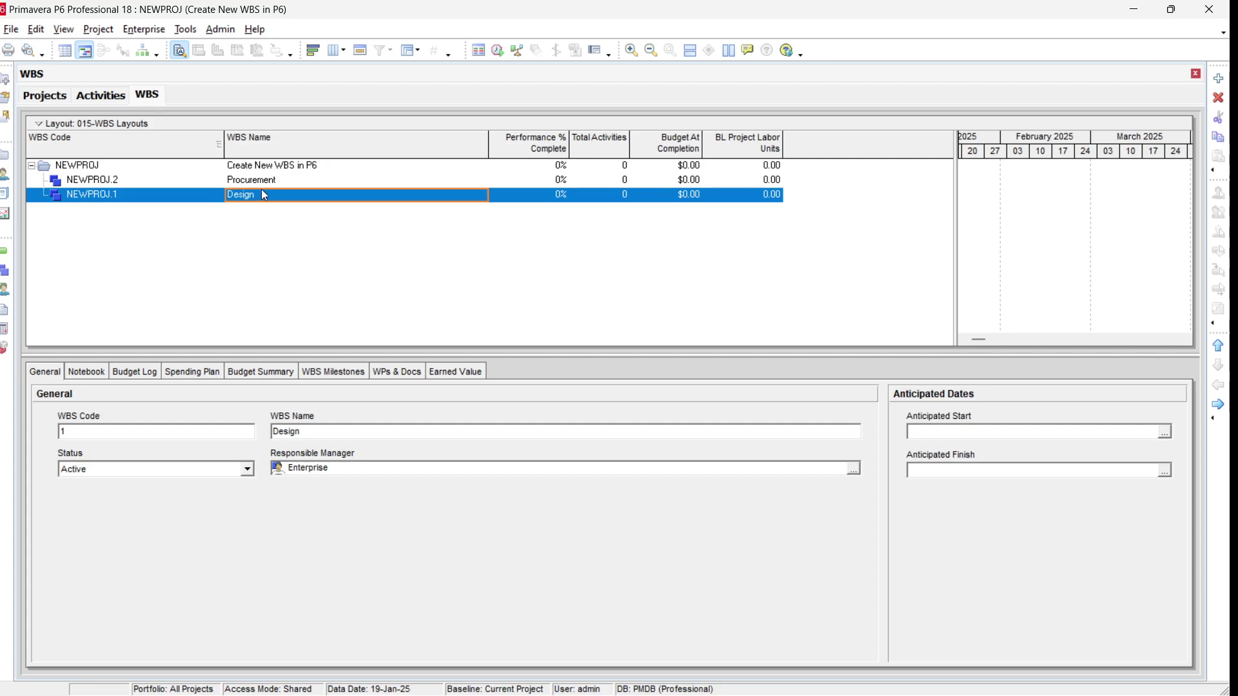
pyautogui.click(1218, 347)
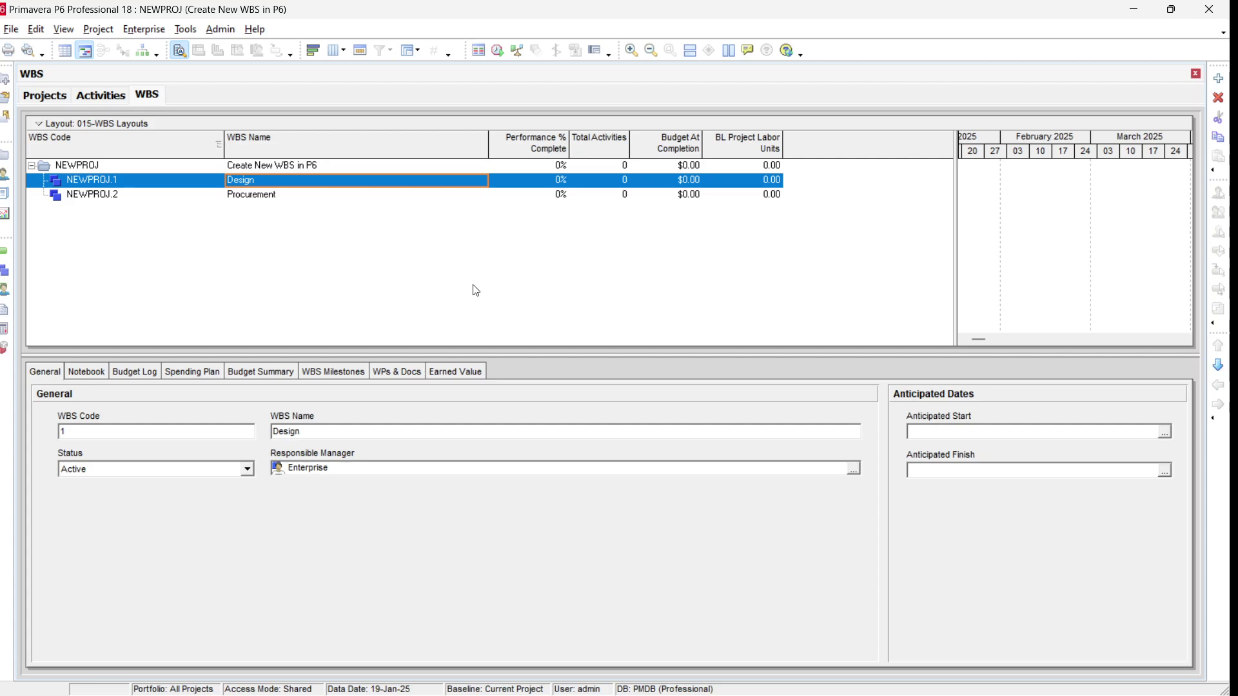
# Add a WBS element named "Autho. Approvals" directly under the project node and move it down to follow Procurement
pyautogui.click(241, 167)
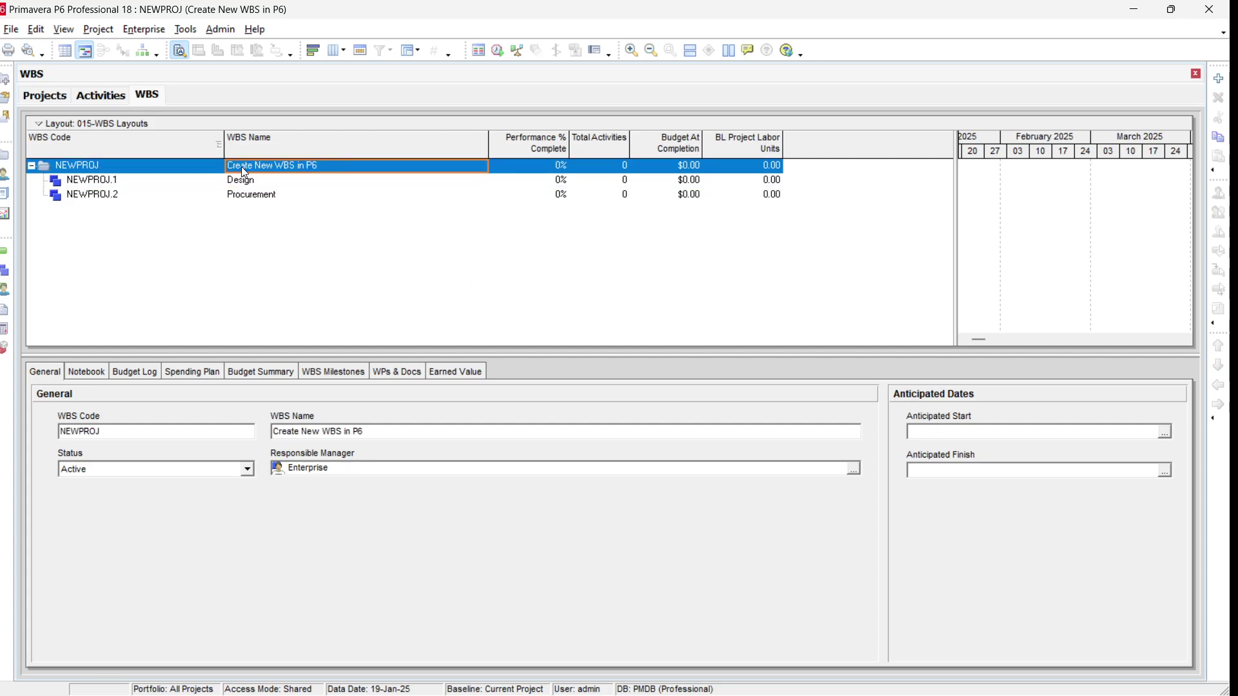
pyautogui.click(1218, 78)
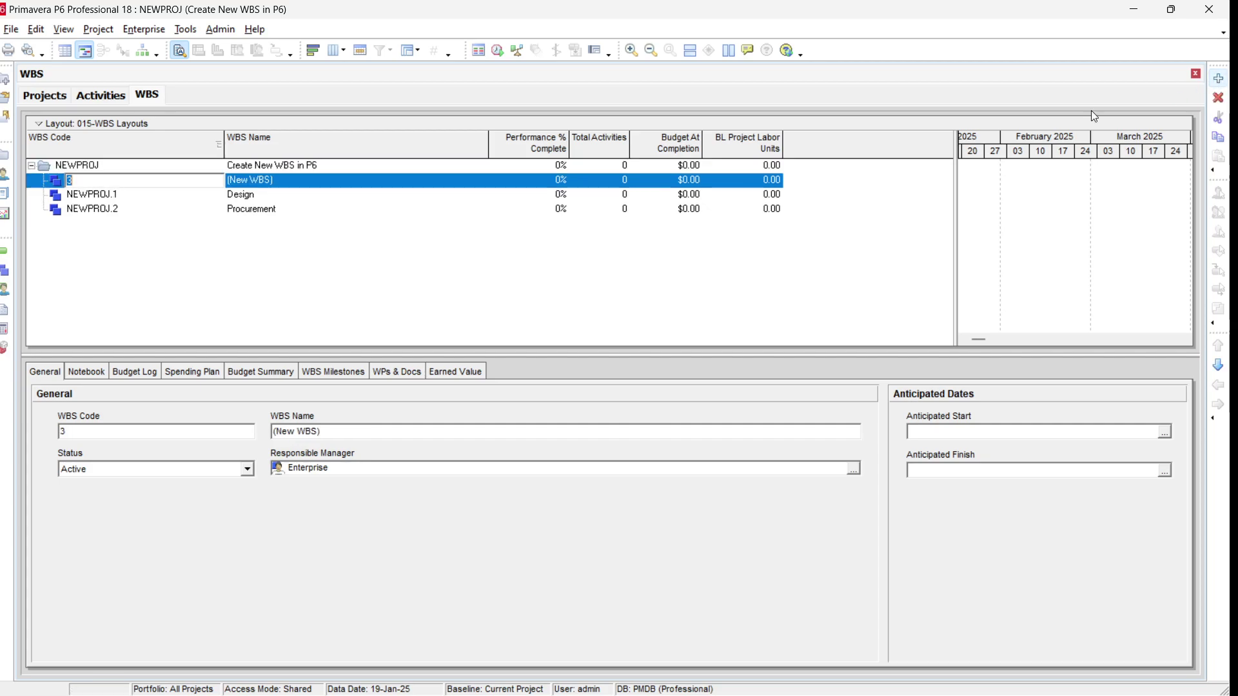
pyautogui.press('Tab')
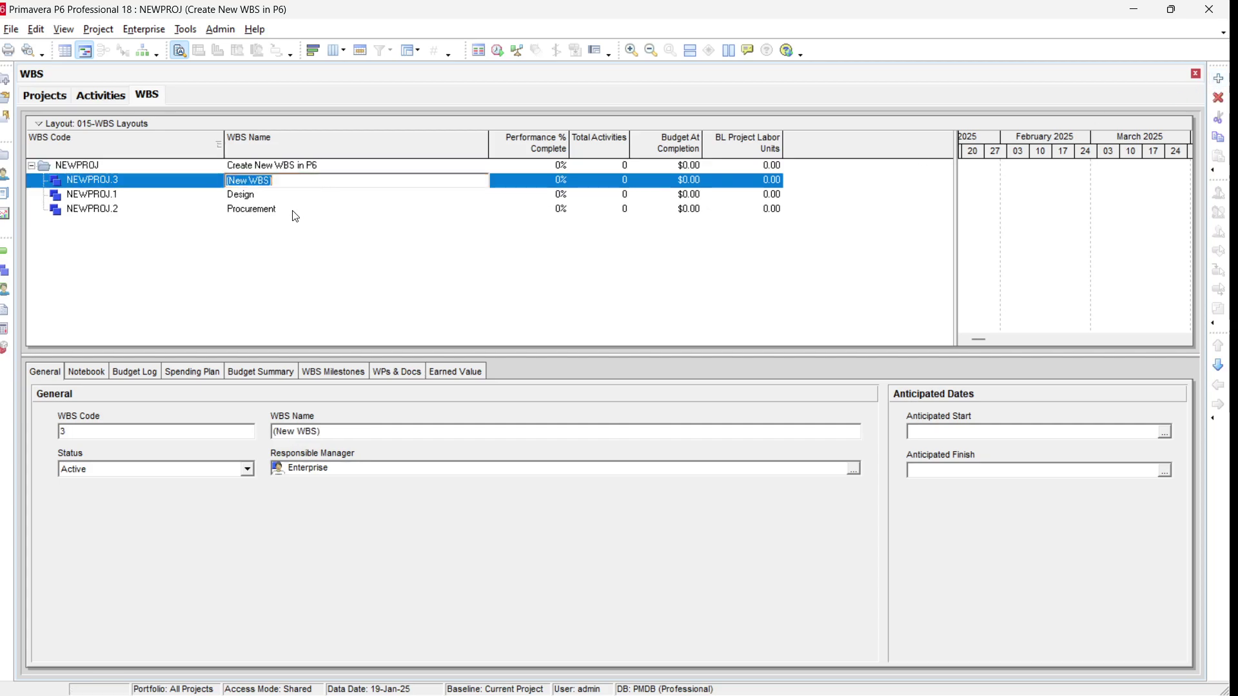
pyautogui.write('Auth')
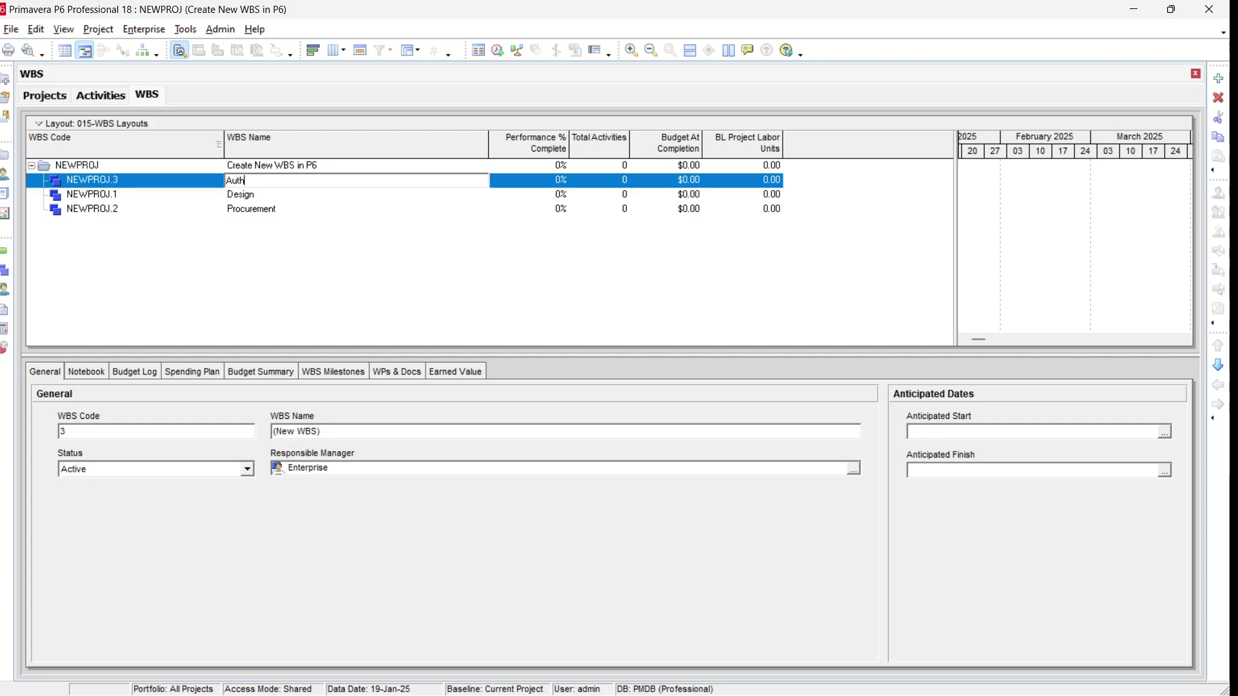
pyautogui.write('o. Approvals')
pyautogui.press('Return')
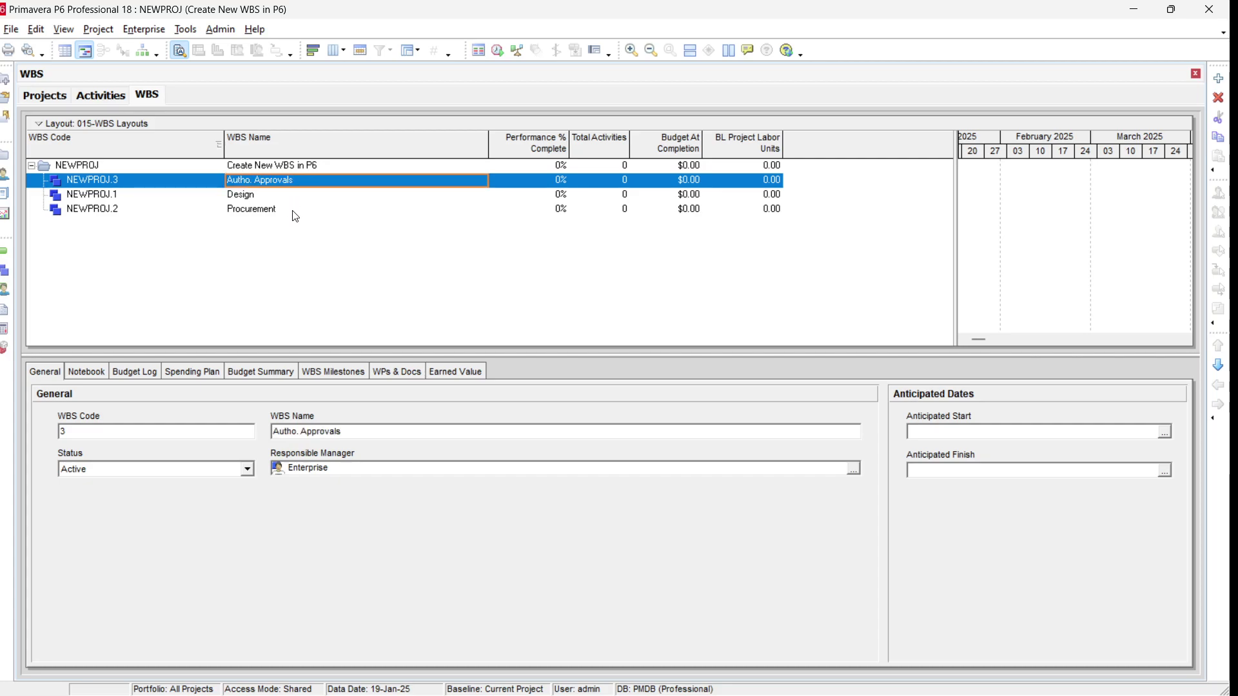
pyautogui.click(1219, 367)
pyautogui.click(1219, 368)
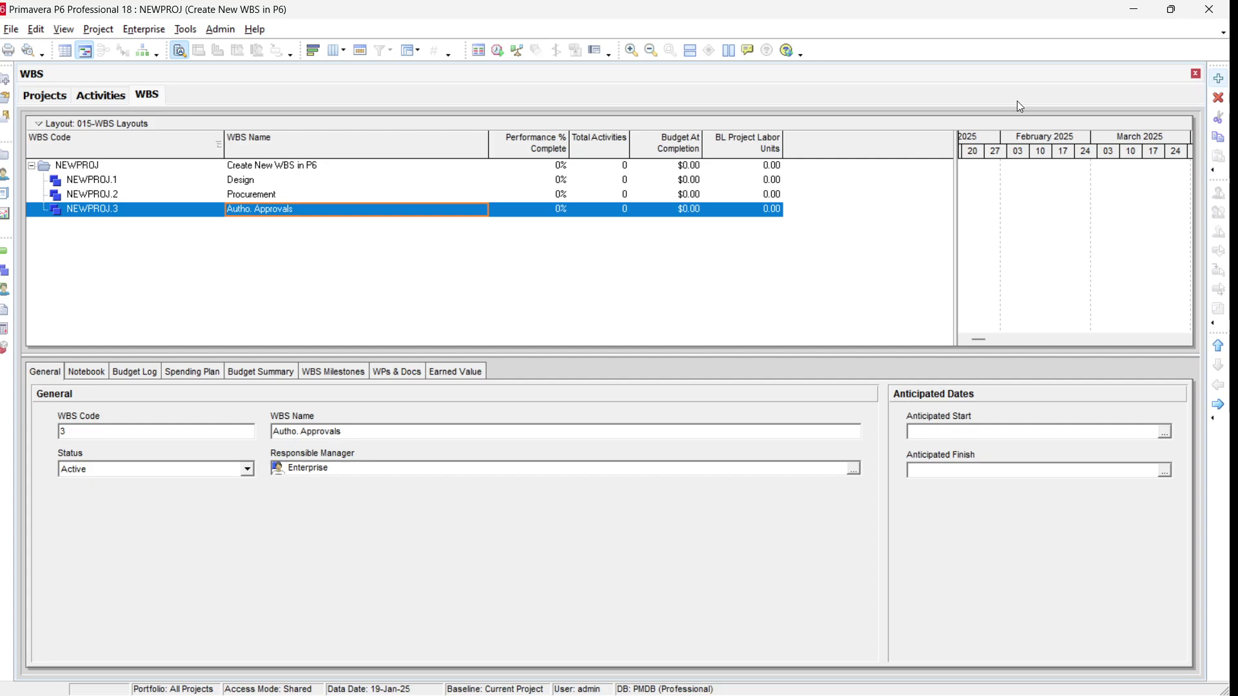
# Add a WBS element named "Construction" directly under the project node and move it down to follow Autho. Approvals
pyautogui.click(305, 167)
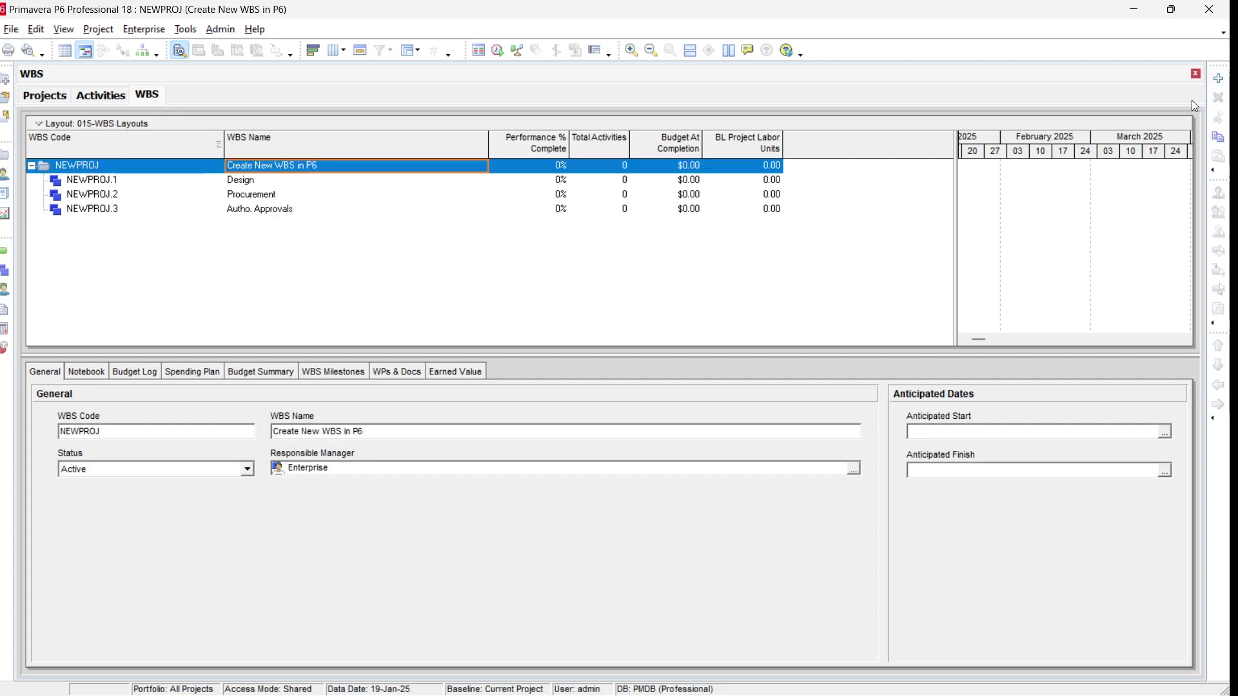
pyautogui.click(1219, 78)
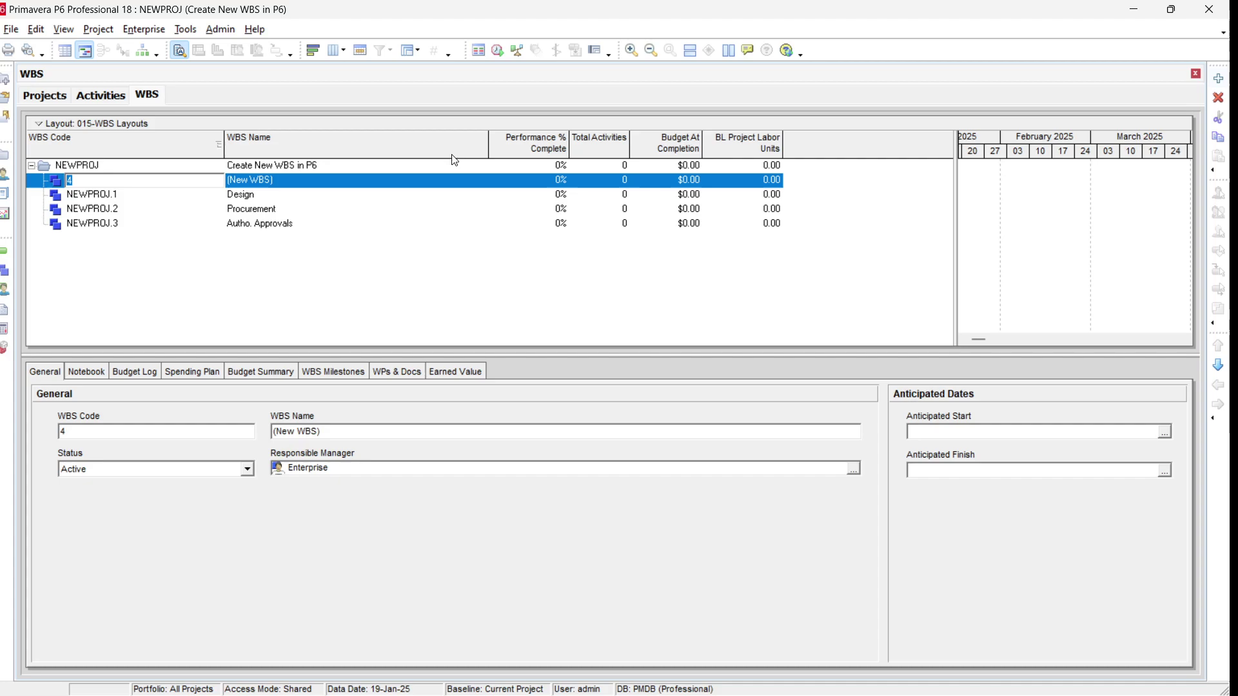
pyautogui.click(311, 181)
pyautogui.write('C')
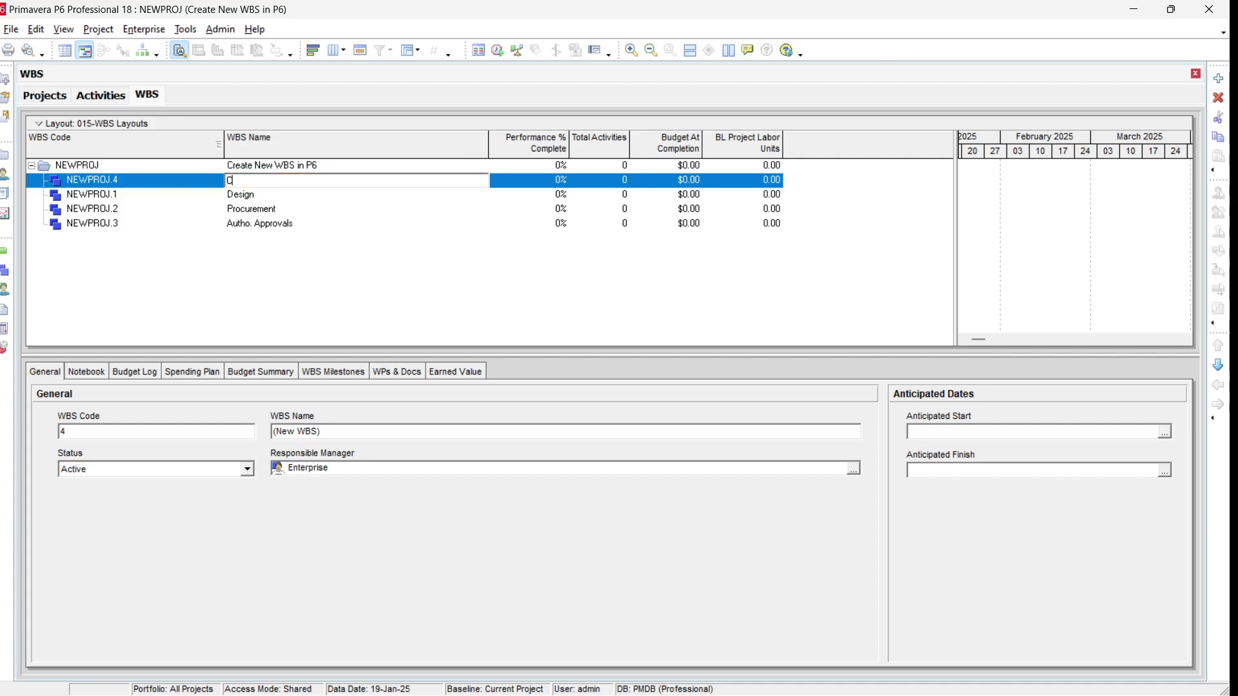
pyautogui.write('onstruction')
pyautogui.press('Return')
pyautogui.click(1218, 365)
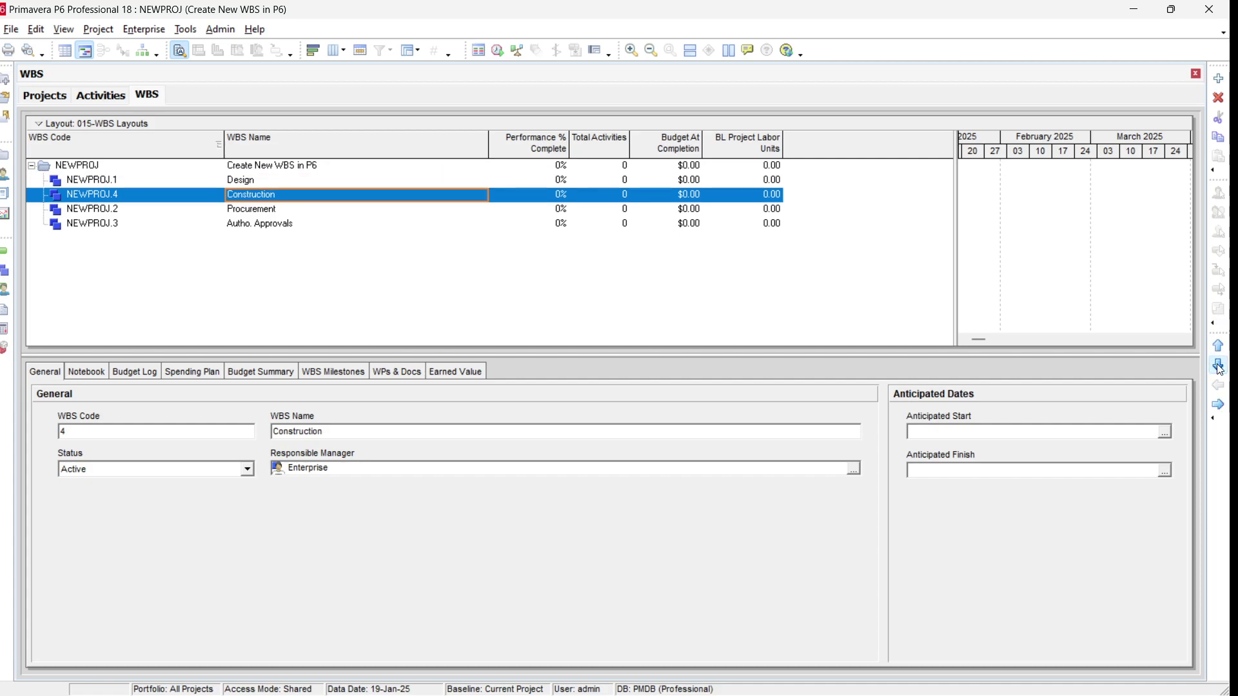
pyautogui.click(1218, 365)
pyautogui.click(1218, 365)
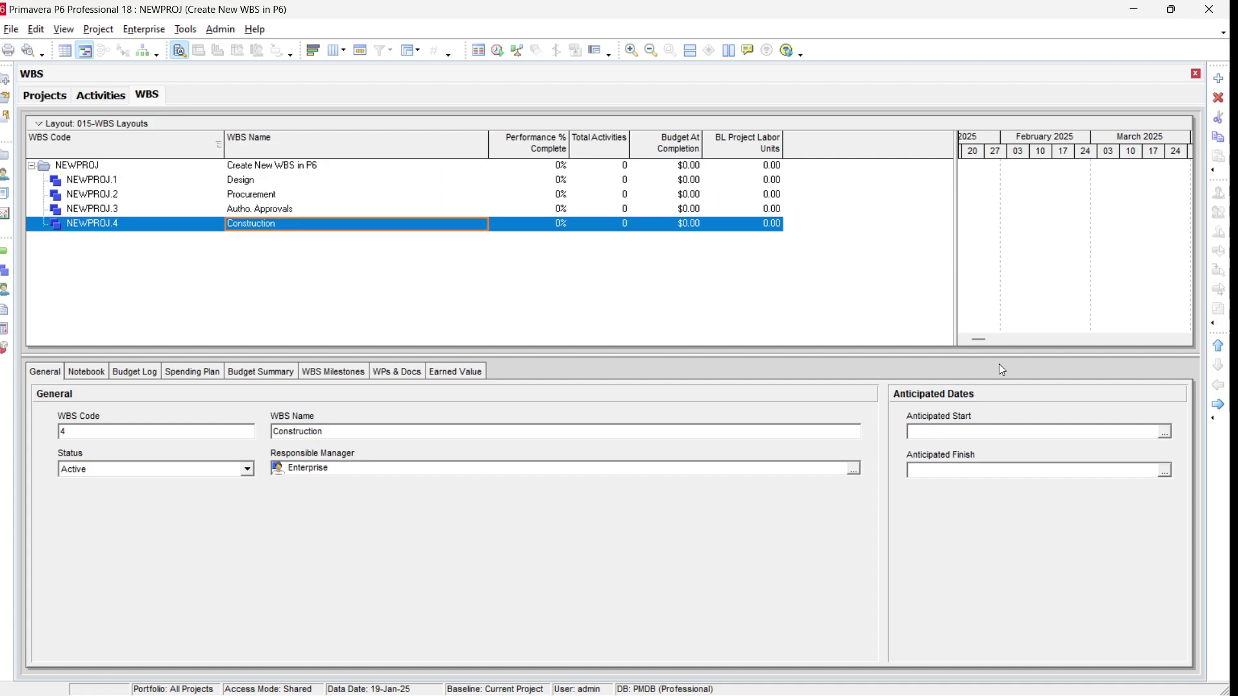
# Add a child WBS element under Design and name it "Concept Design"
pyautogui.click(240, 184)
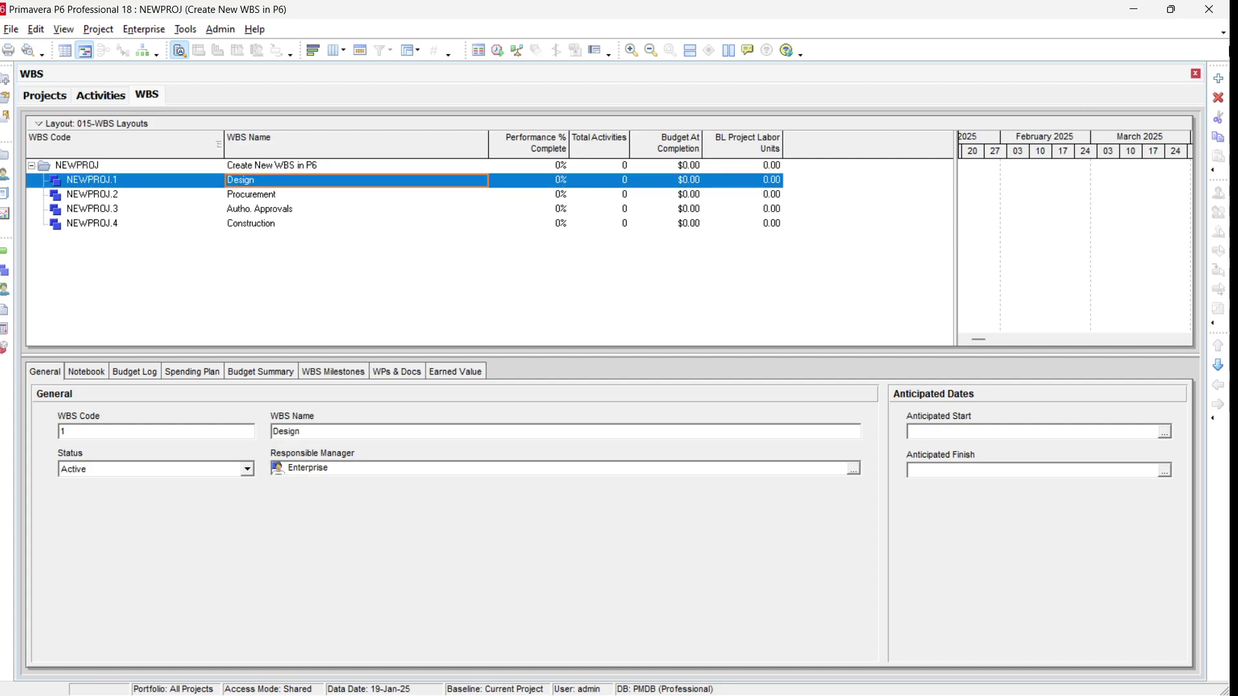
pyautogui.click(1218, 78)
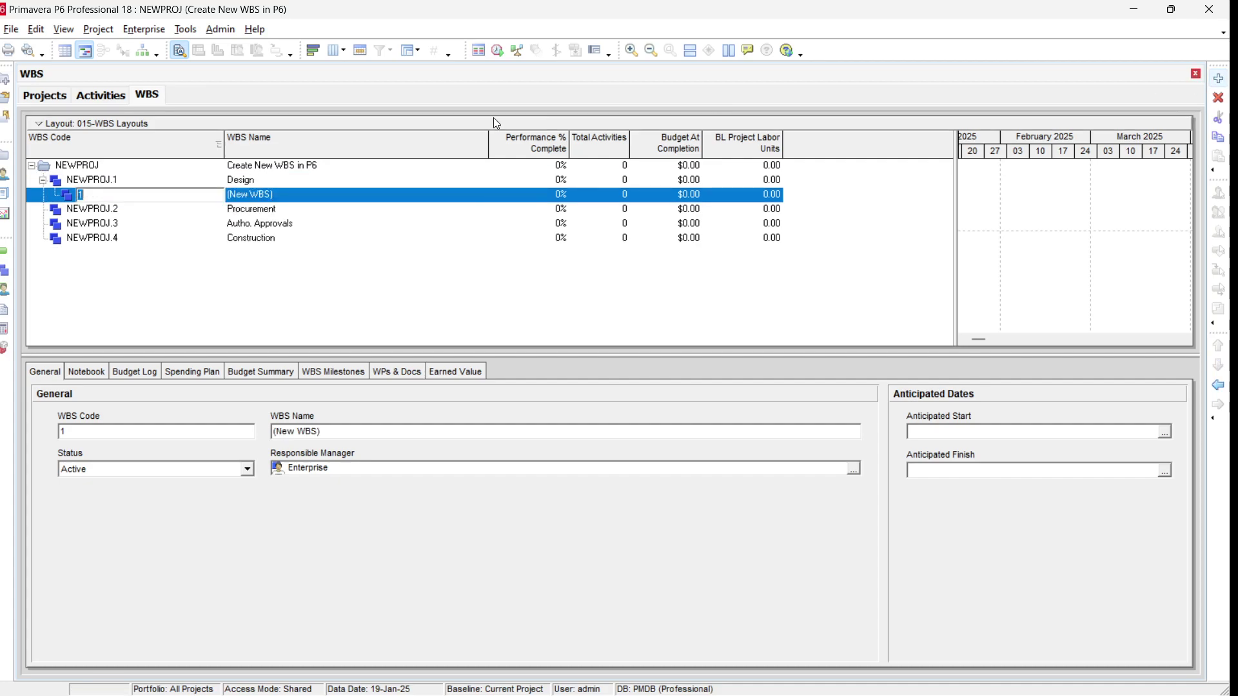
pyautogui.click(284, 195)
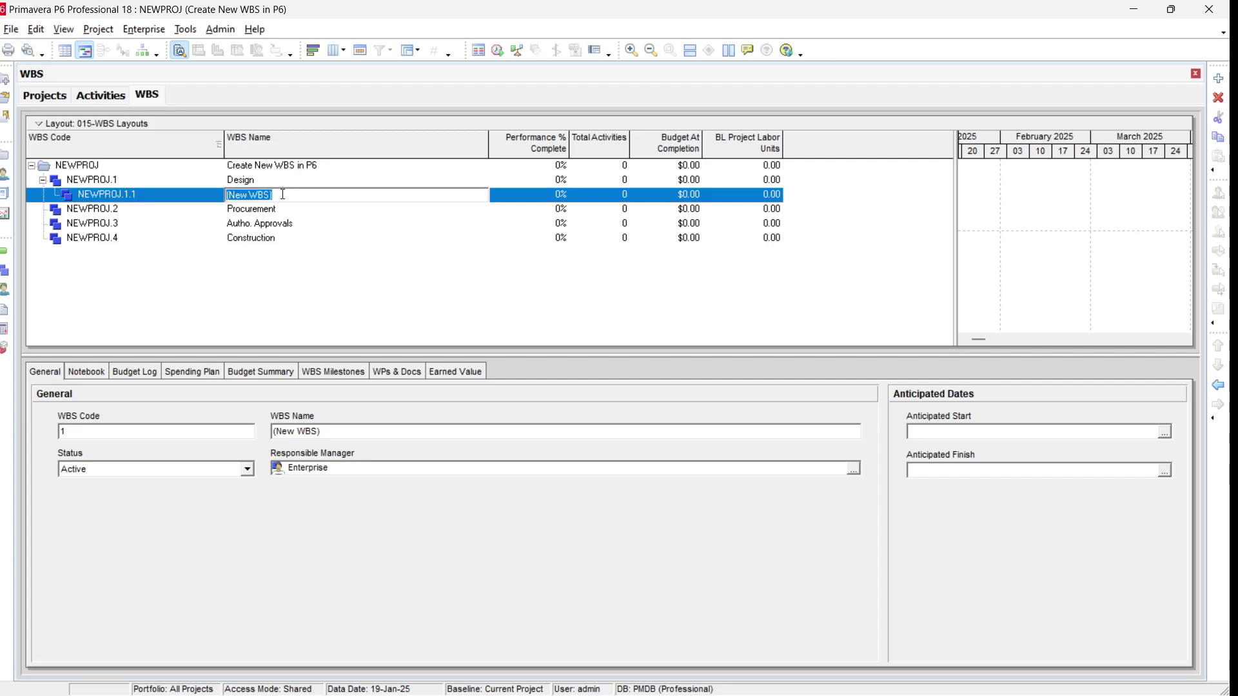
pyautogui.write('Concept Design')
pyautogui.press('Return')
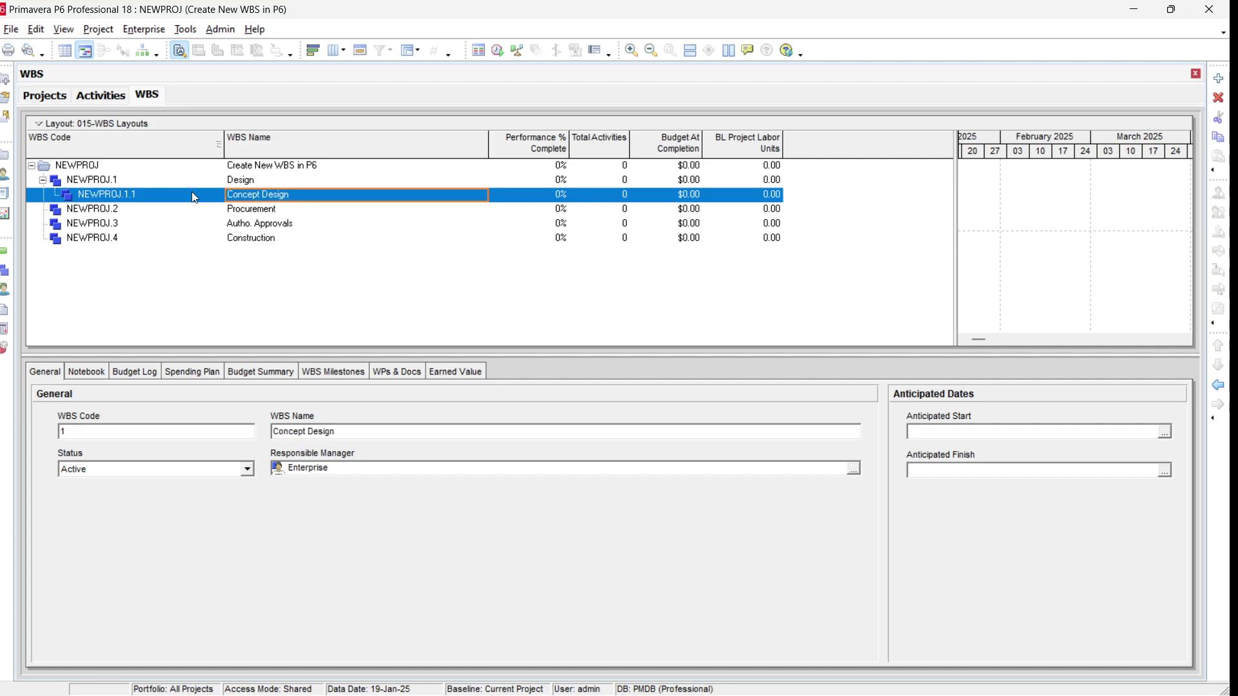
# Add a child WBS element named "Schematic Design" under Design and move it down one place below Concept Design
pyautogui.click(260, 184)
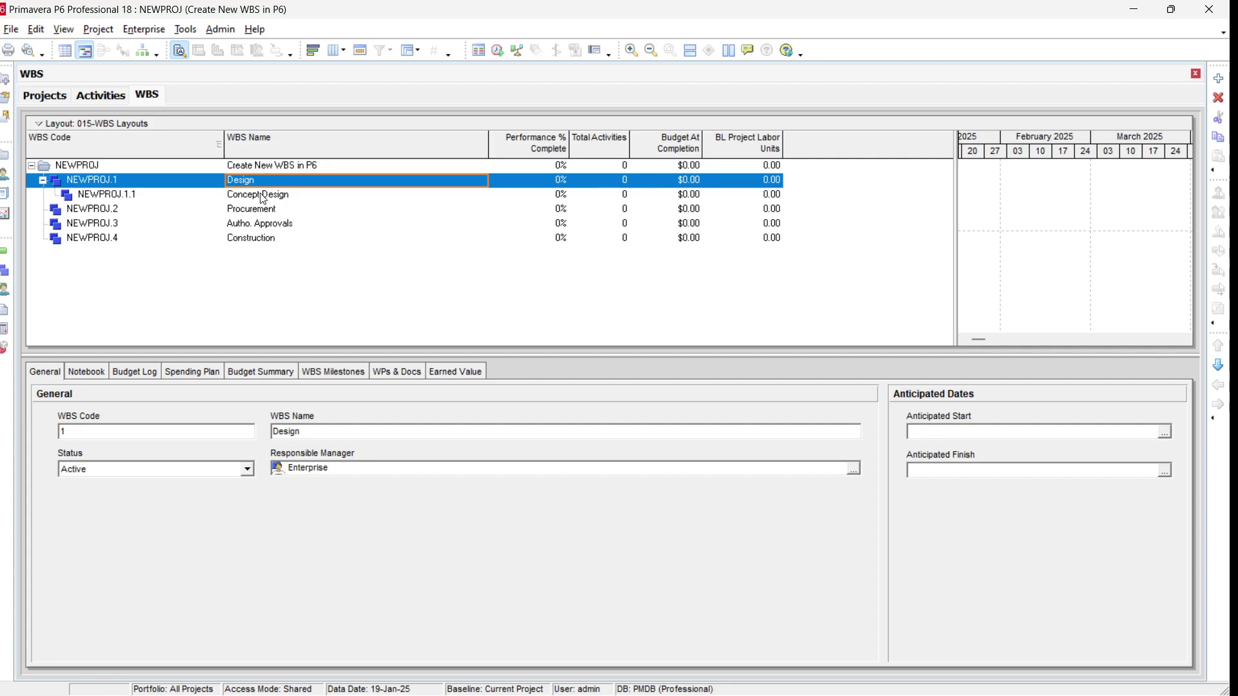
pyautogui.click(1219, 79)
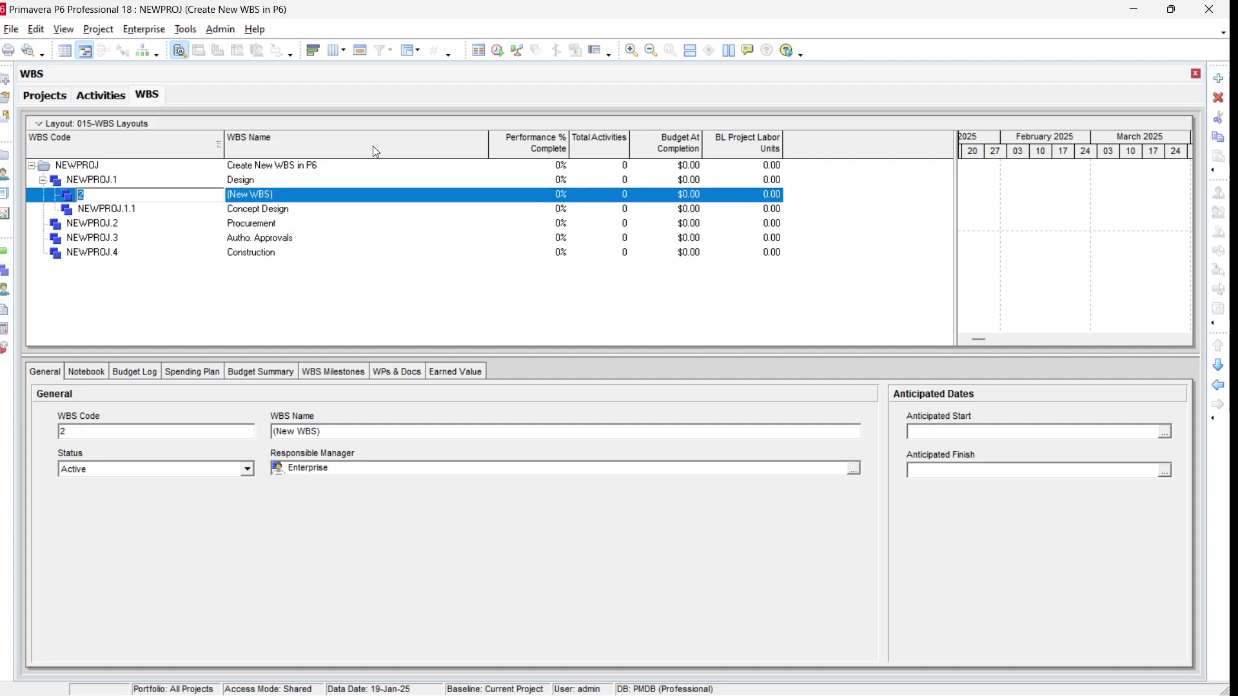
pyautogui.click(296, 193)
pyautogui.write('S')
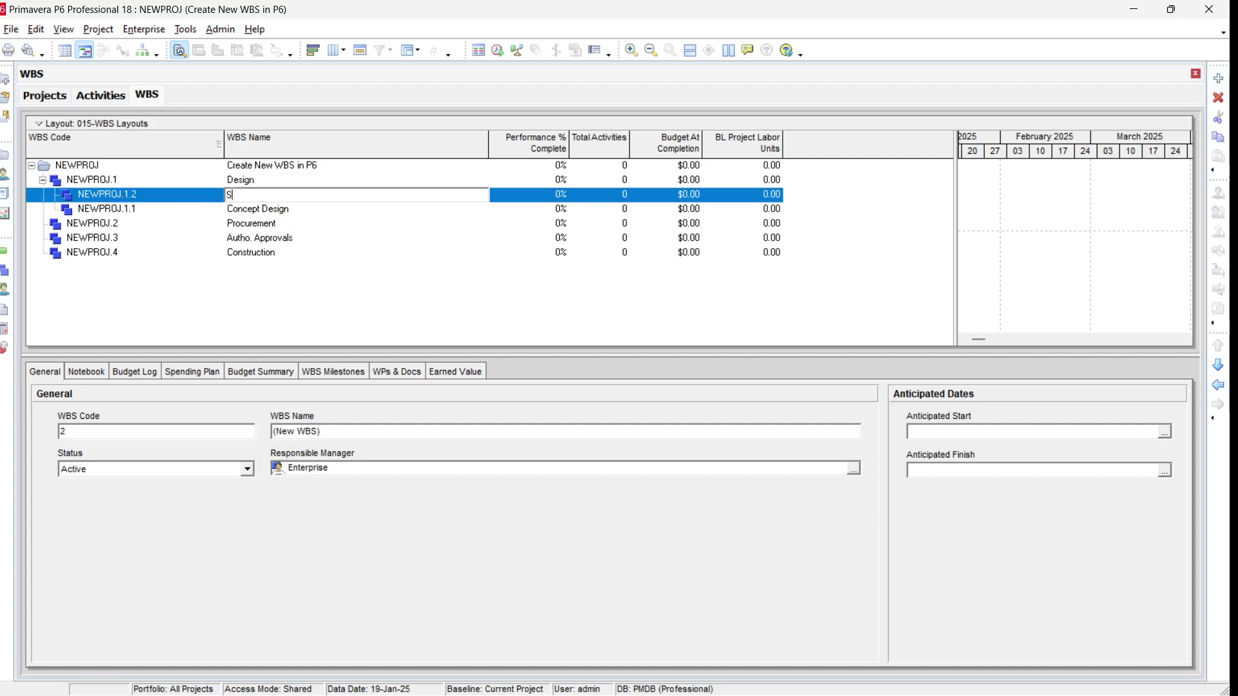
pyautogui.write('chematic Design')
pyautogui.press('Return')
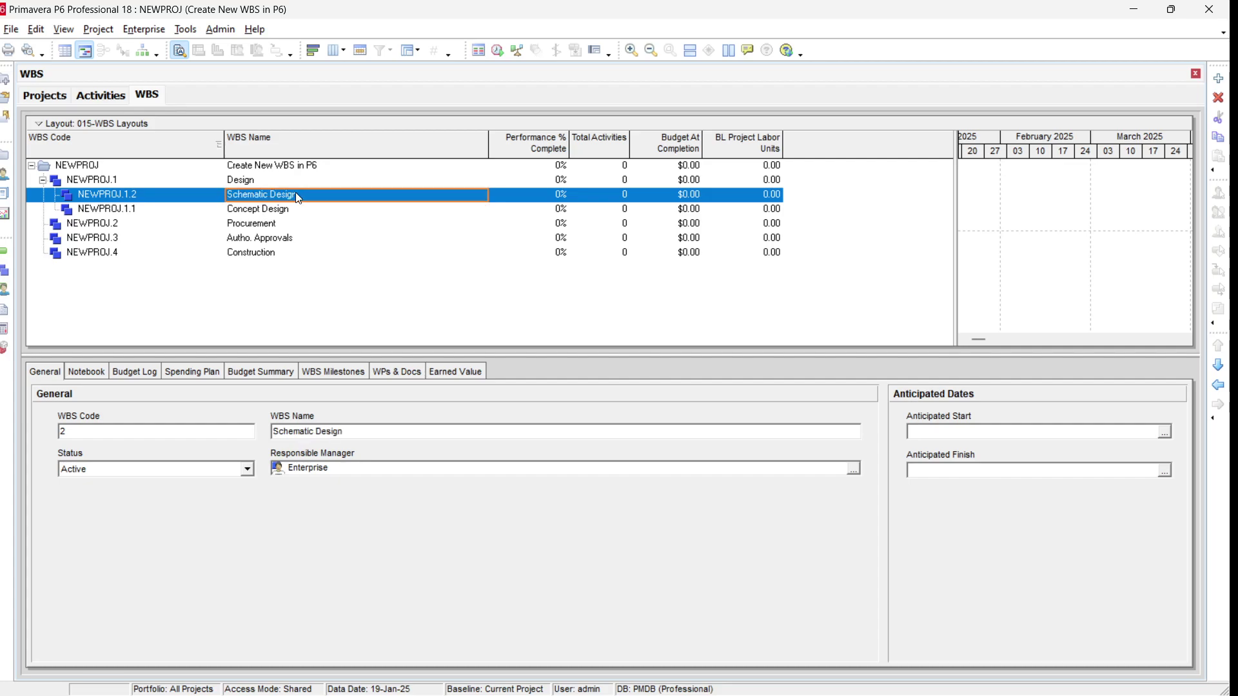
pyautogui.click(1219, 366)
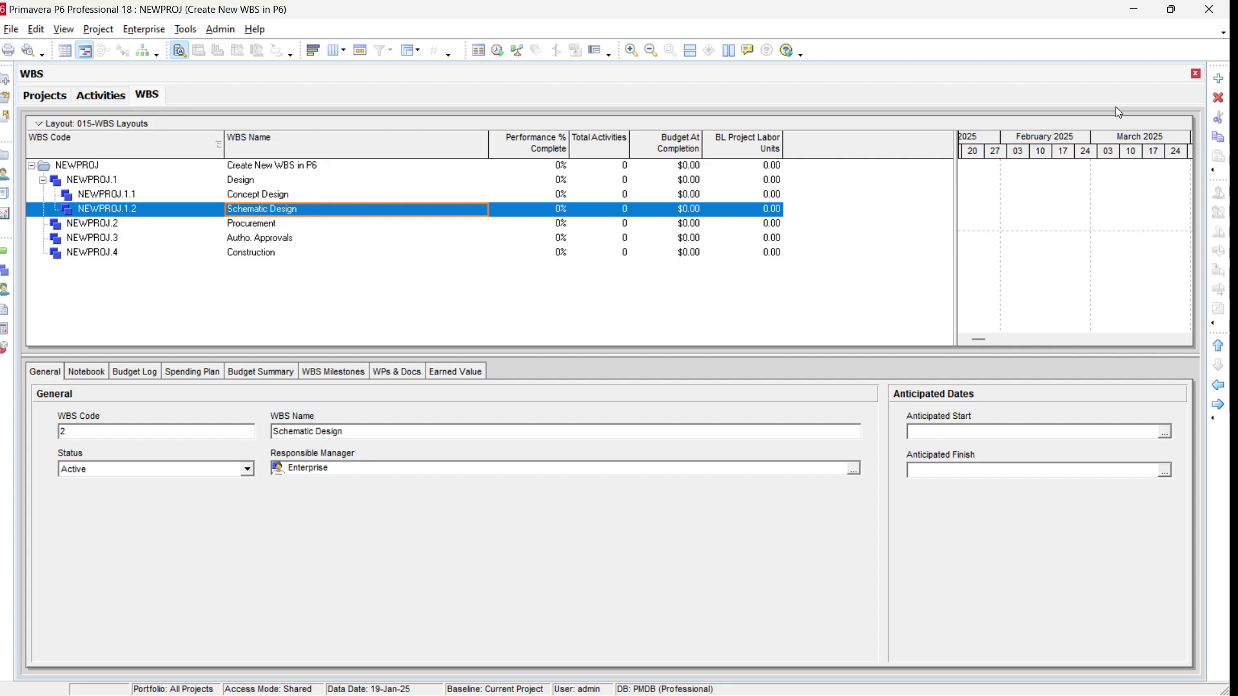
# Add a WBS element named "Detailed Design" beneath Schematic Design and outdent it one level so it sits directly under Design
pyautogui.click(1223, 84)
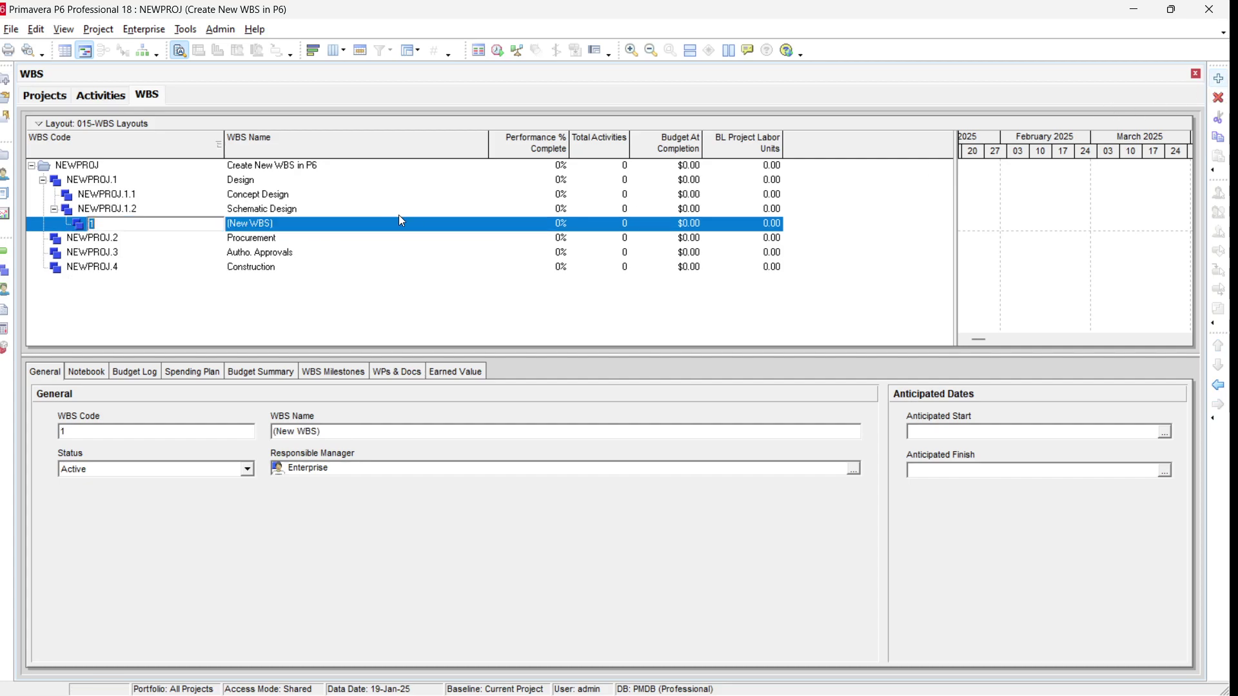
pyautogui.click(315, 227)
pyautogui.write('Deta')
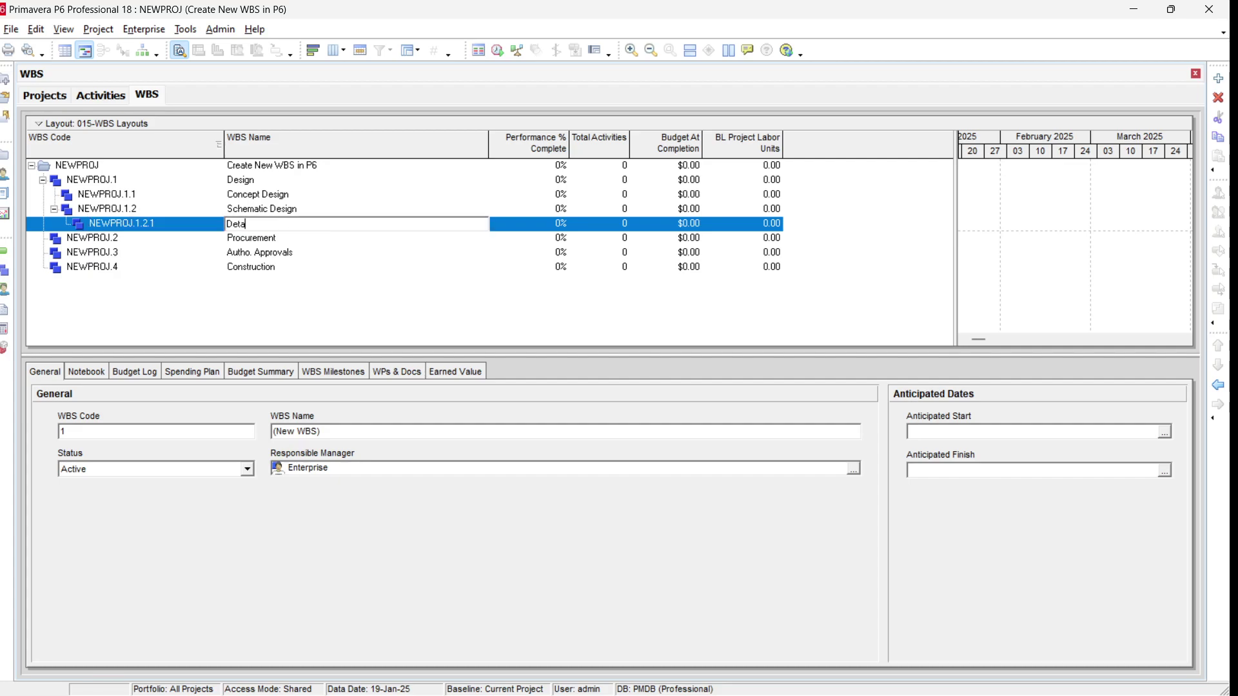
pyautogui.write('iled Design')
pyautogui.press('Return')
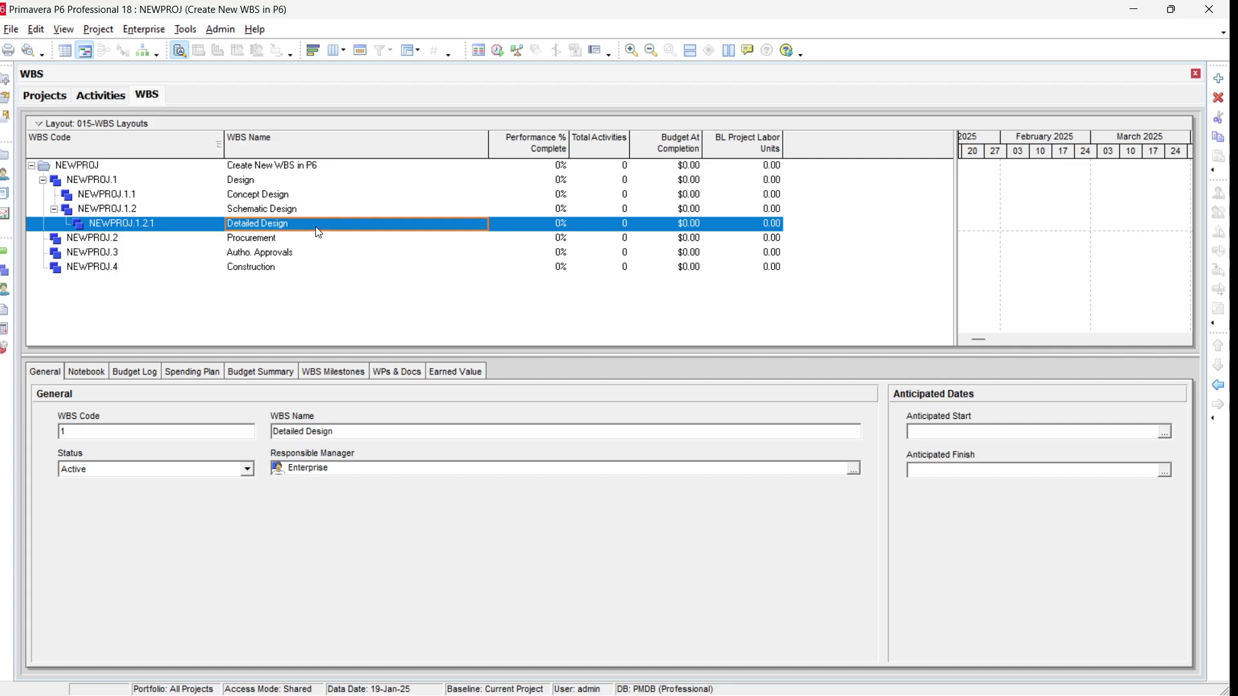
pyautogui.click(1221, 388)
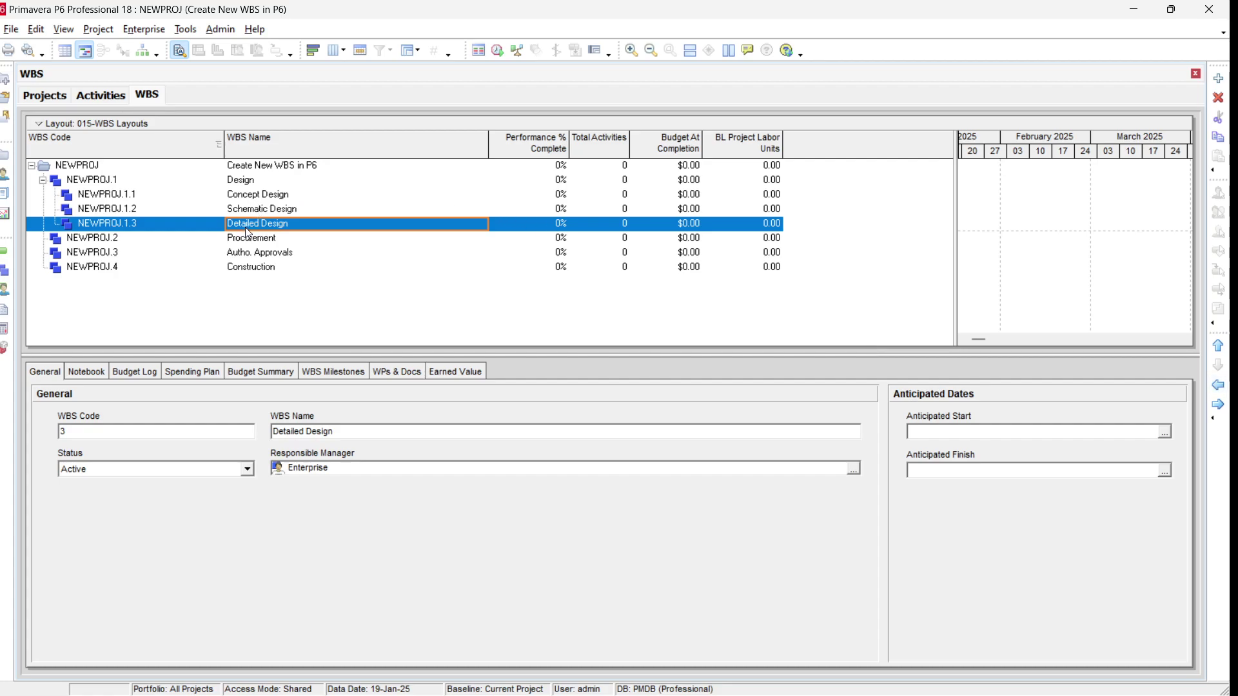
# Add a WBS element beneath Detailed Design, outdent it one level to sit under Design, and name it "Tender Documents"
pyautogui.click(1218, 78)
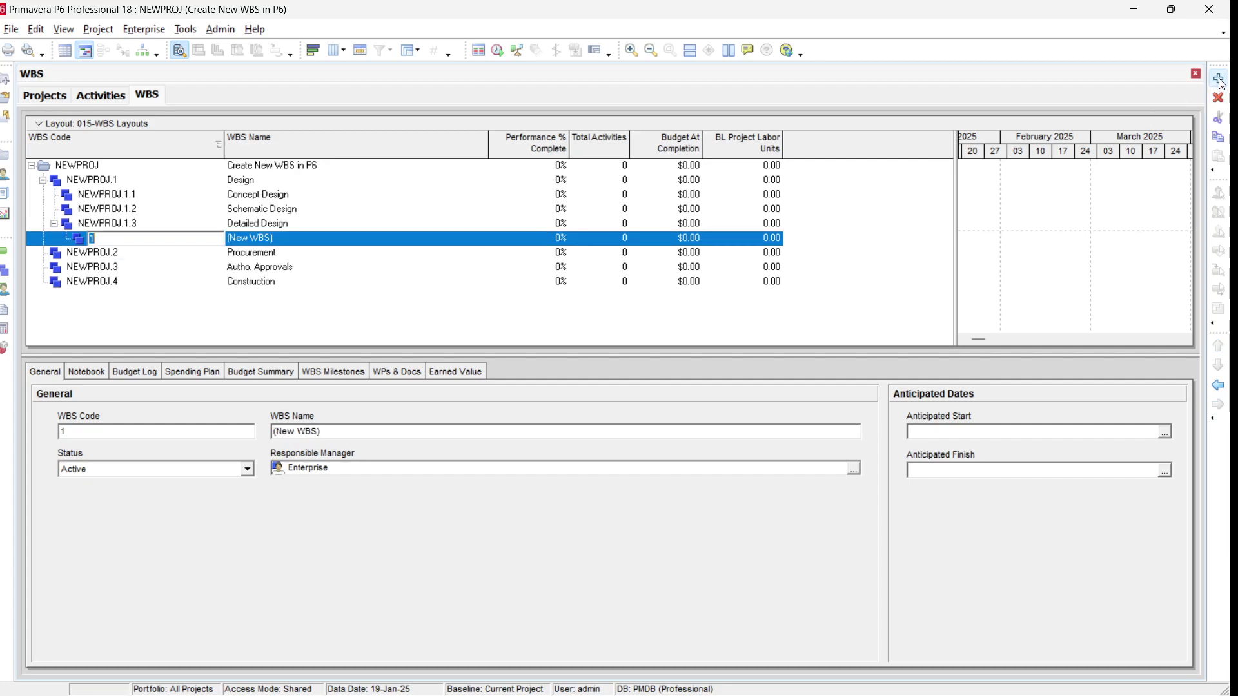
pyautogui.click(1219, 385)
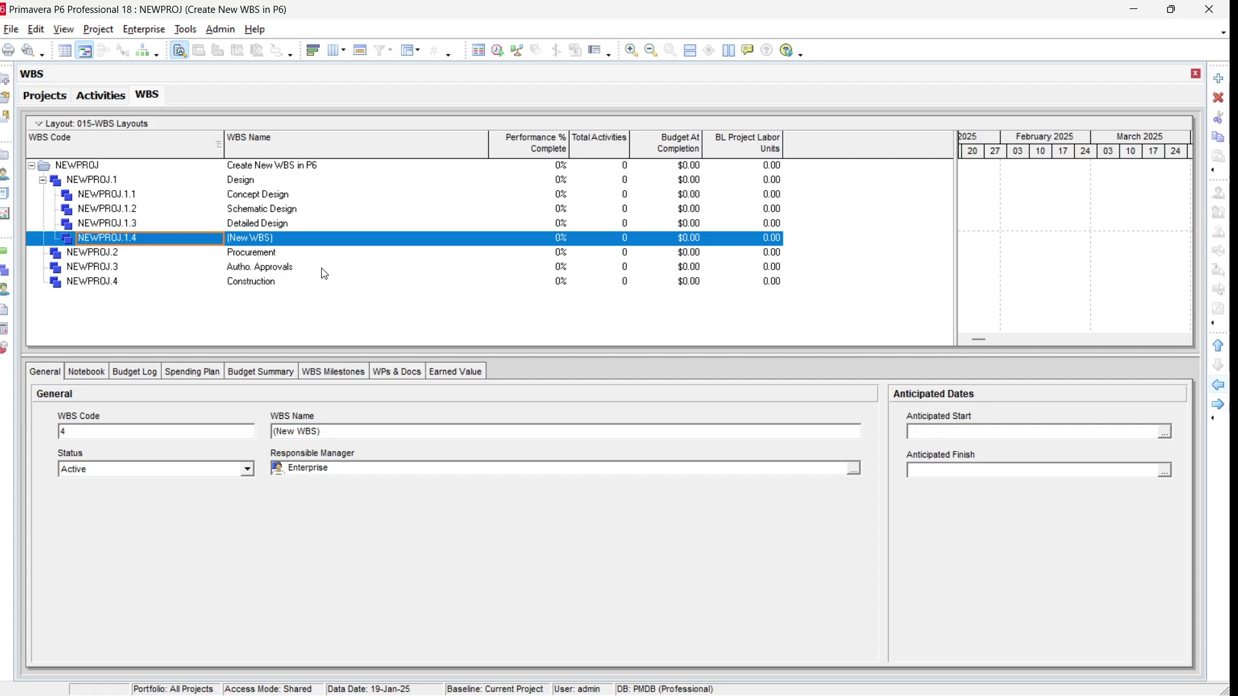
pyautogui.click(301, 237)
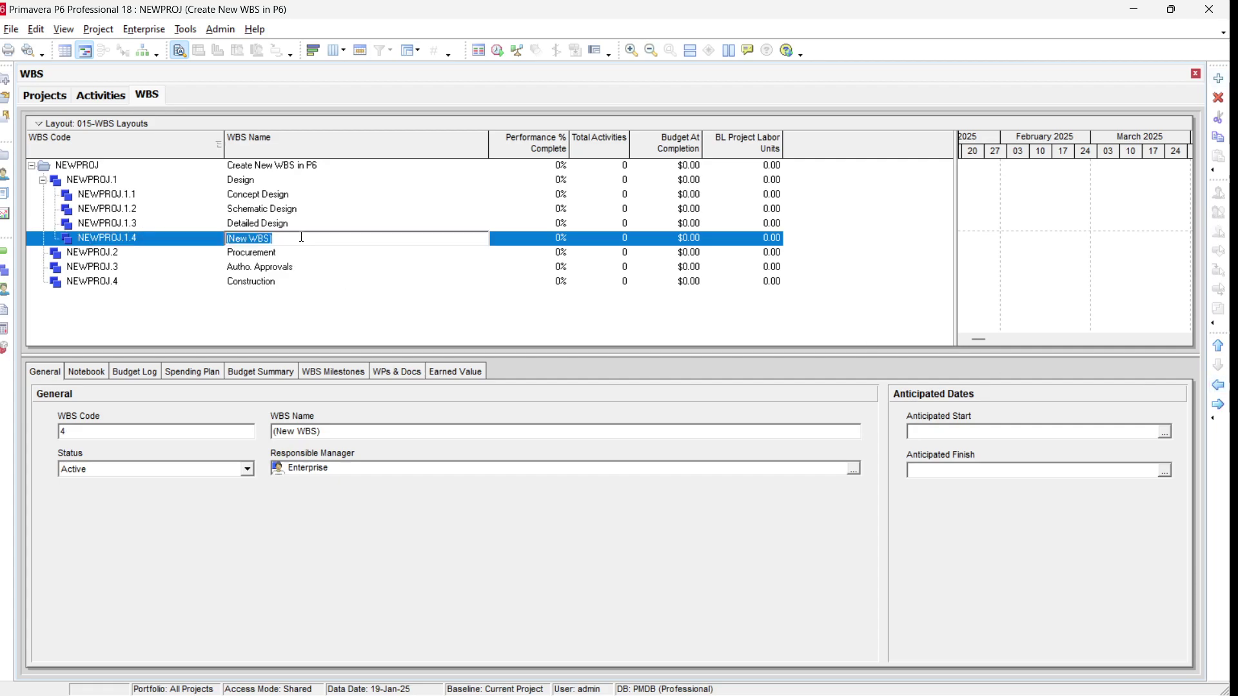
pyautogui.write('Tender Documents')
pyautogui.press('Return')
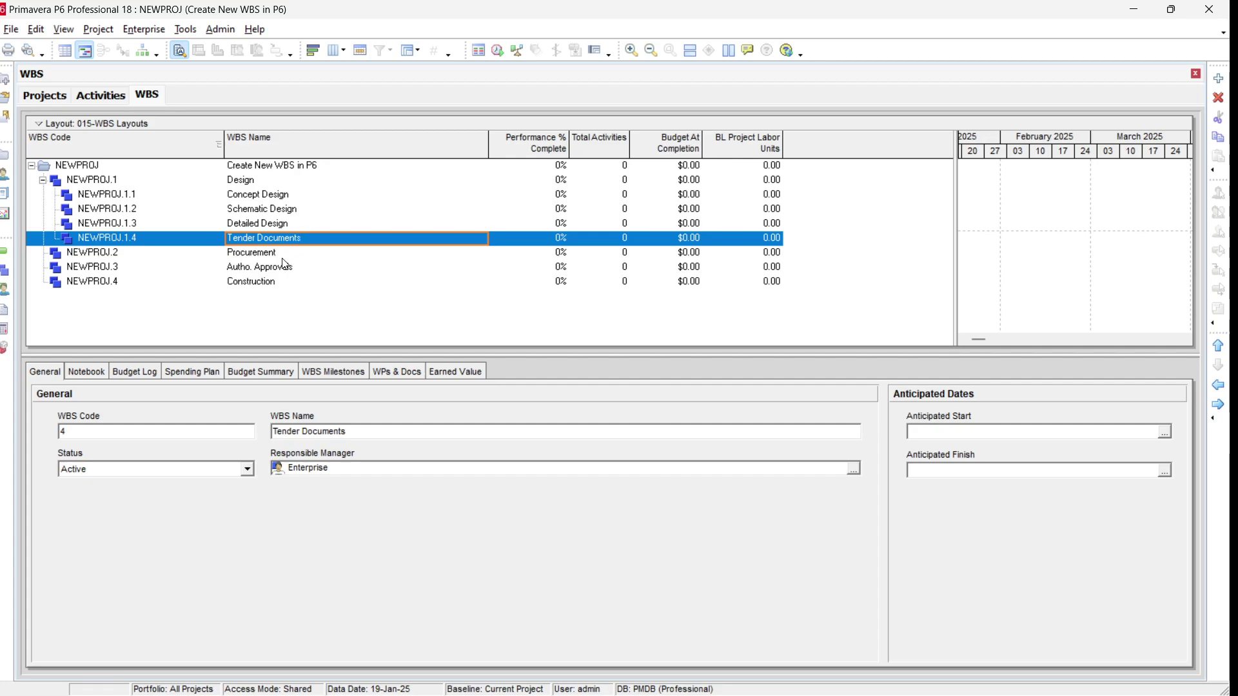
# Add a child WBS element under Procurement and name it "Master Plan Consultant"
pyautogui.click(282, 256)
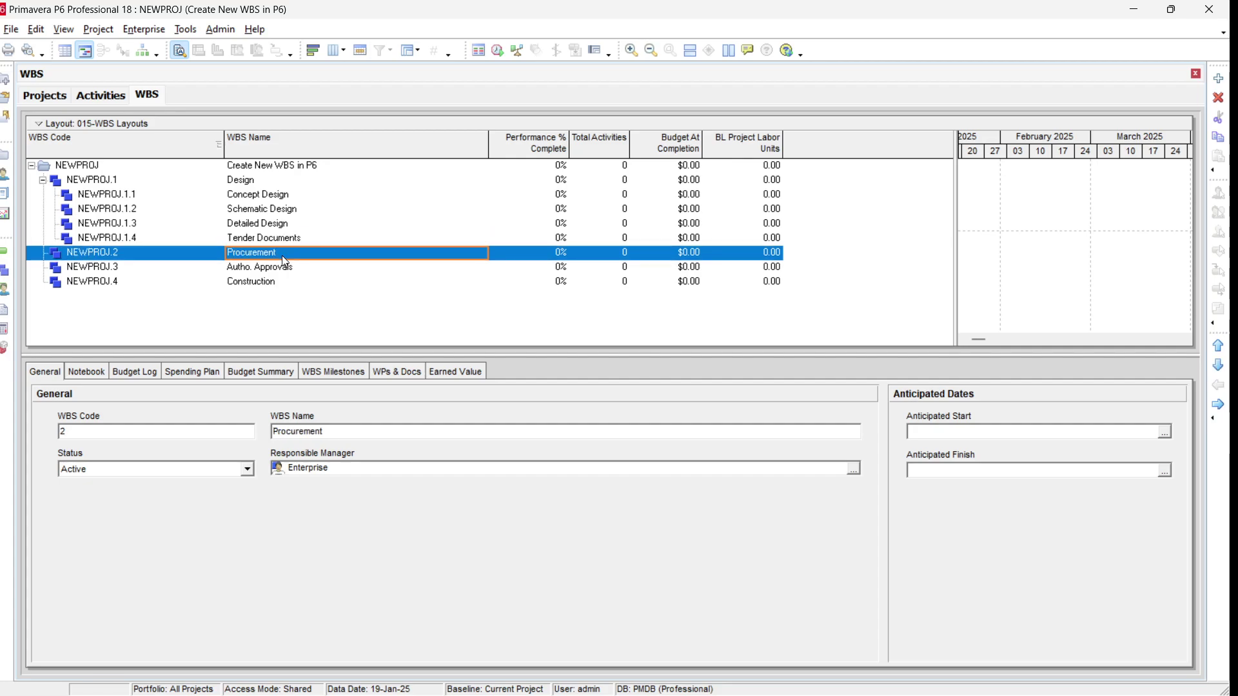
pyautogui.click(1219, 80)
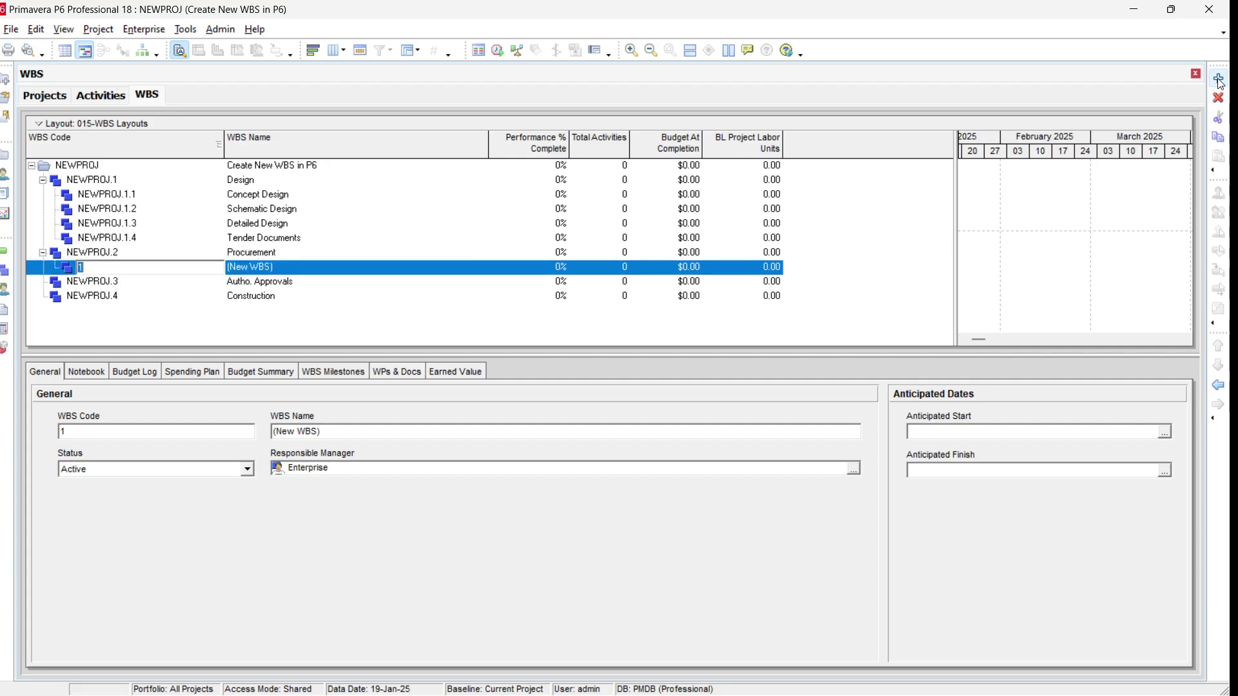
pyautogui.click(295, 268)
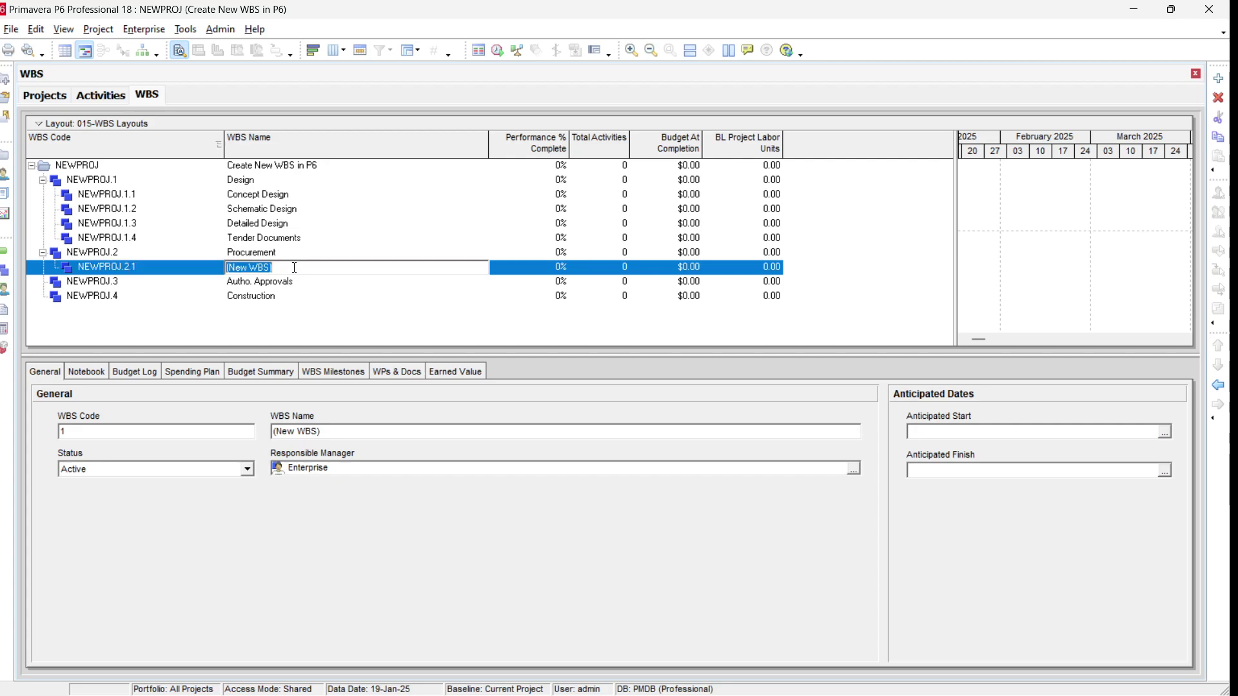
pyautogui.write('Master Plan Consultant')
pyautogui.press('Return')
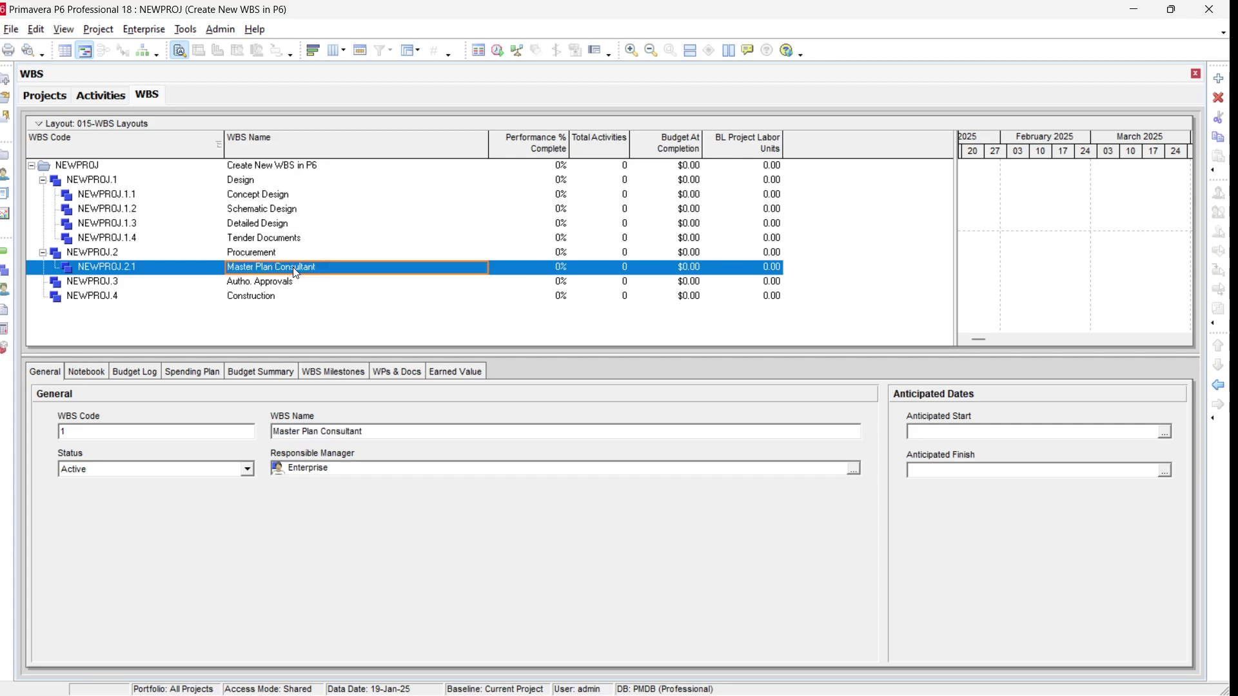
# Add a second child WBS element under Procurement and name it "Design Consultant"
pyautogui.click(306, 254)
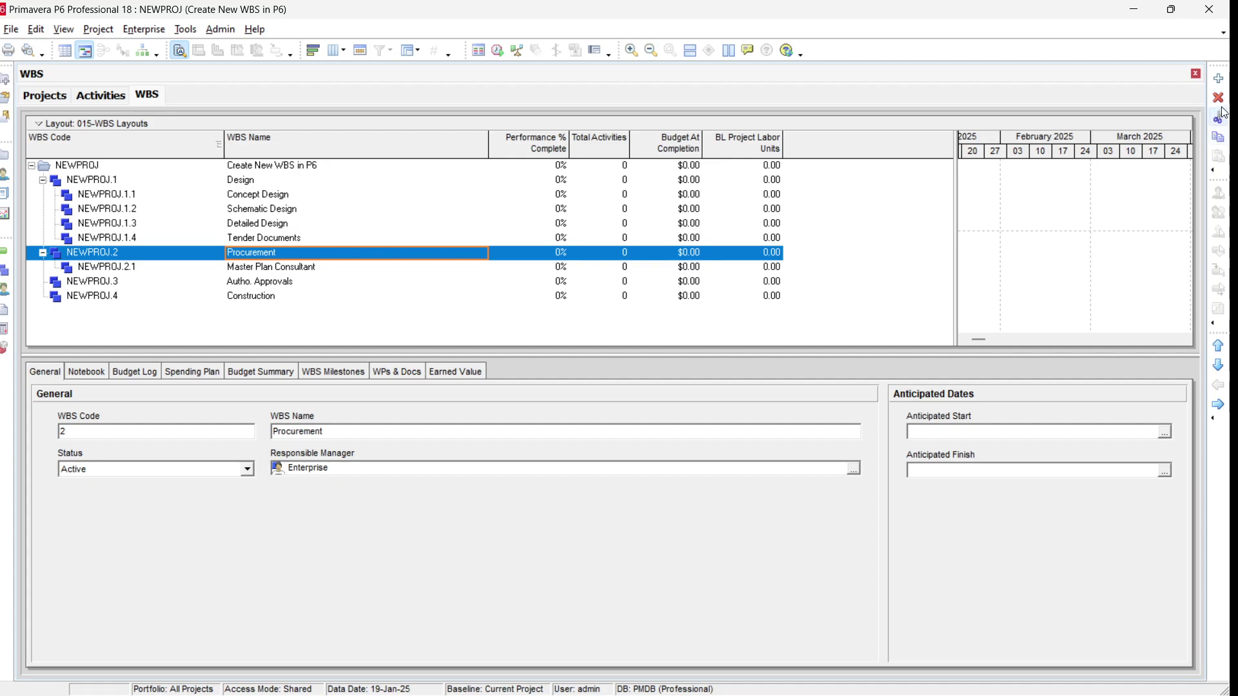
pyautogui.click(1219, 79)
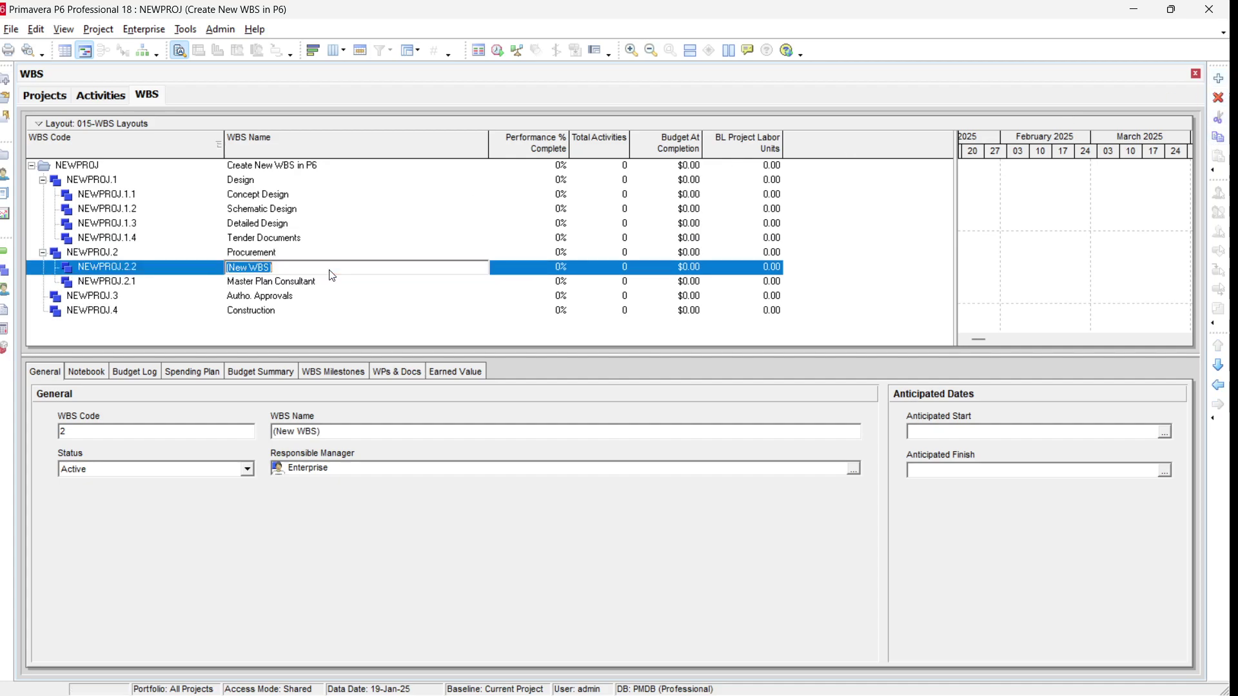
pyautogui.write('Design Consultant')
pyautogui.press('Return')
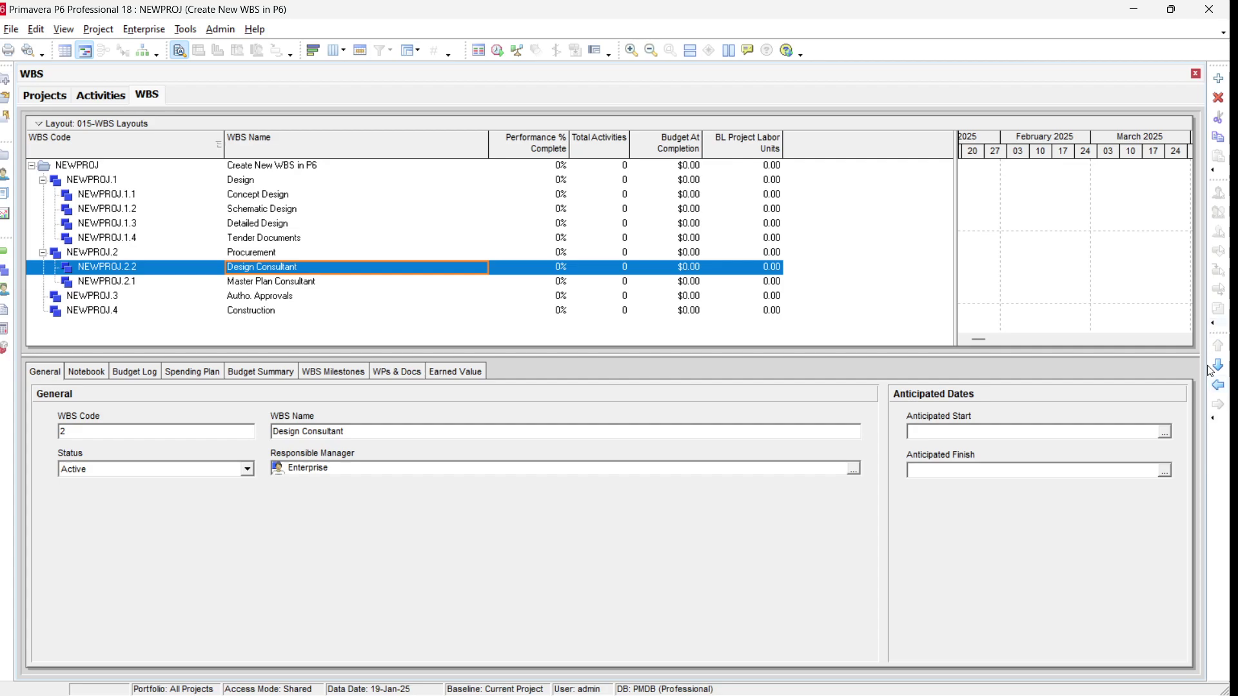
# Move Design Consultant below Master Plan Consultant and add a WBS element named "Supervision Consultant" as the last child of Procurement
pyautogui.click(1218, 366)
pyautogui.click(356, 255)
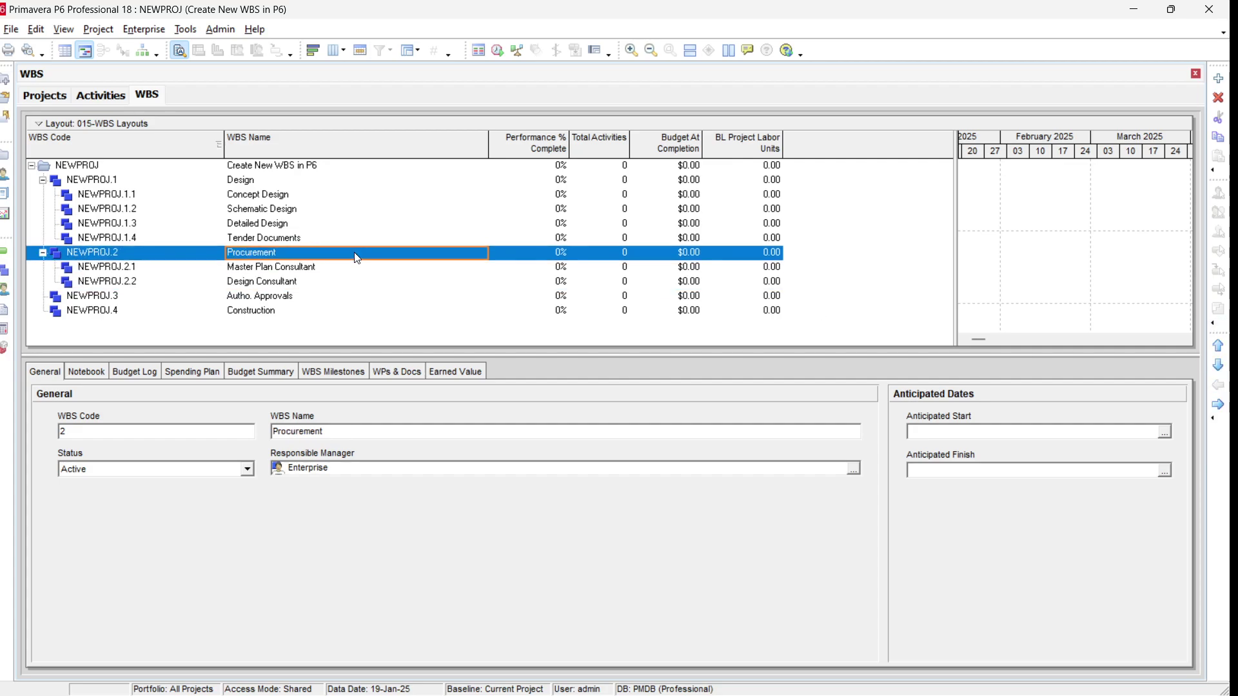
pyautogui.click(1219, 78)
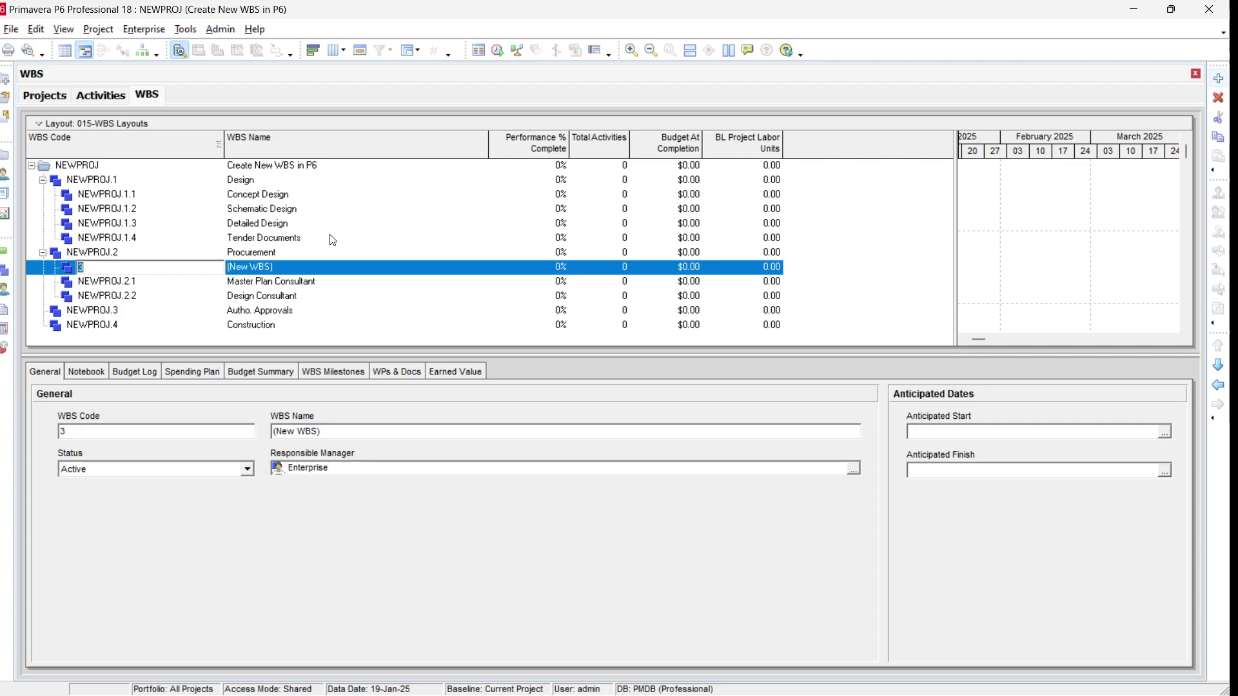
pyautogui.press('Tab')
pyautogui.write('S')
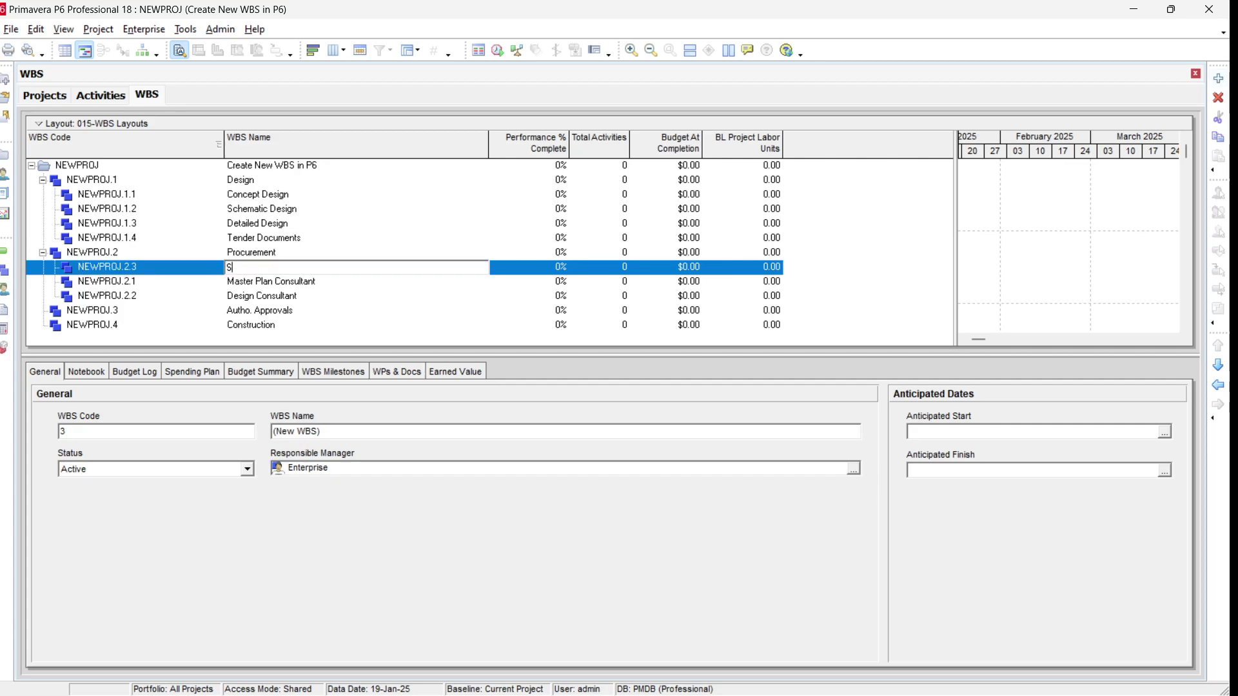
pyautogui.write('upervision Consultant')
pyautogui.press('Return')
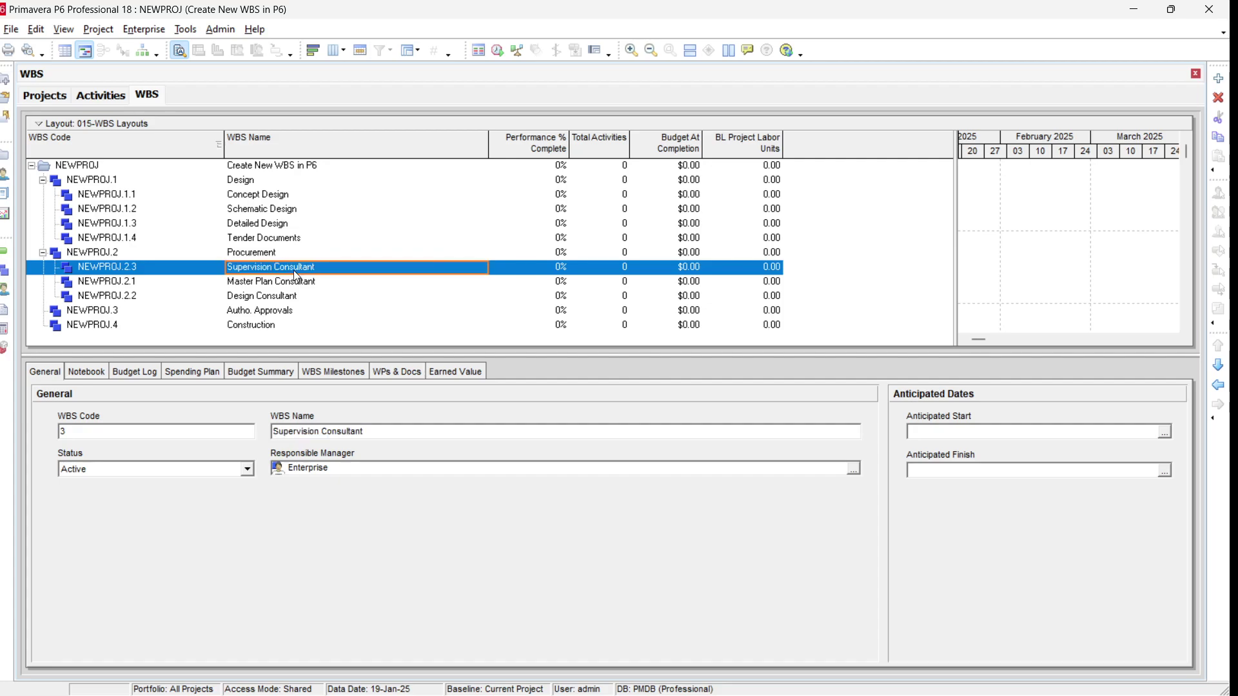
pyautogui.click(1218, 365)
pyautogui.click(1218, 366)
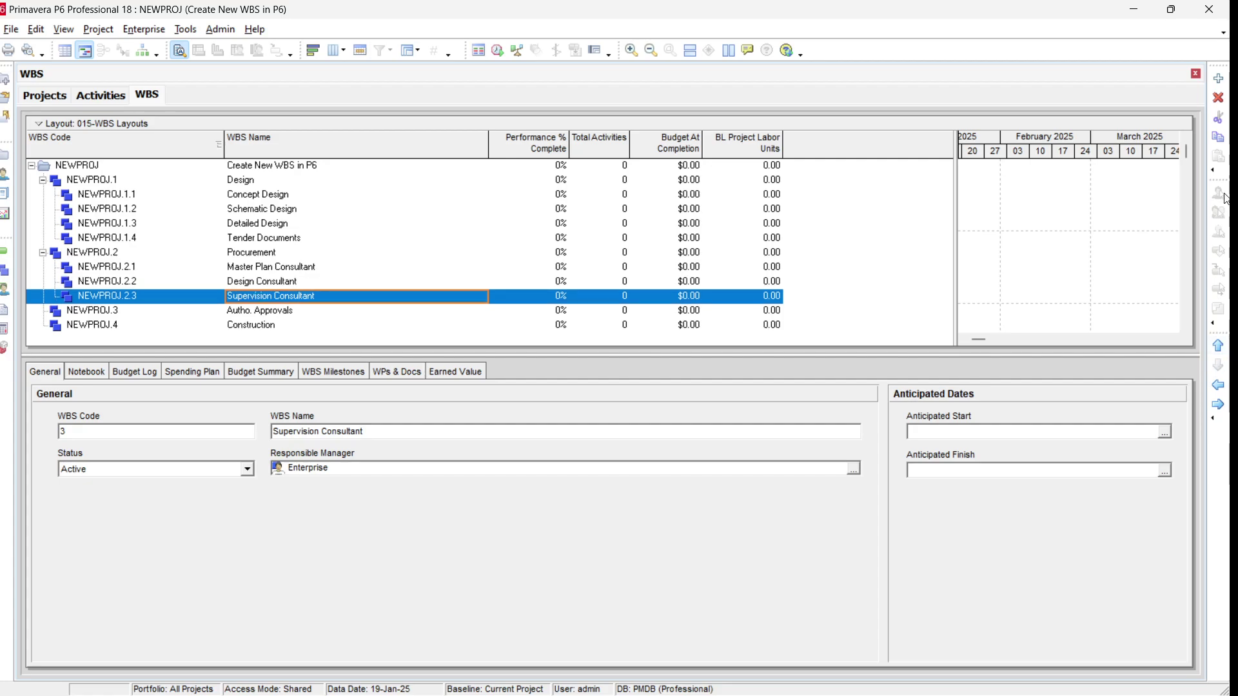
# Add a WBS element beneath Supervision Consultant, outdent it one level to sit under Procurement, and name it "Contractors"
pyautogui.click(1222, 83)
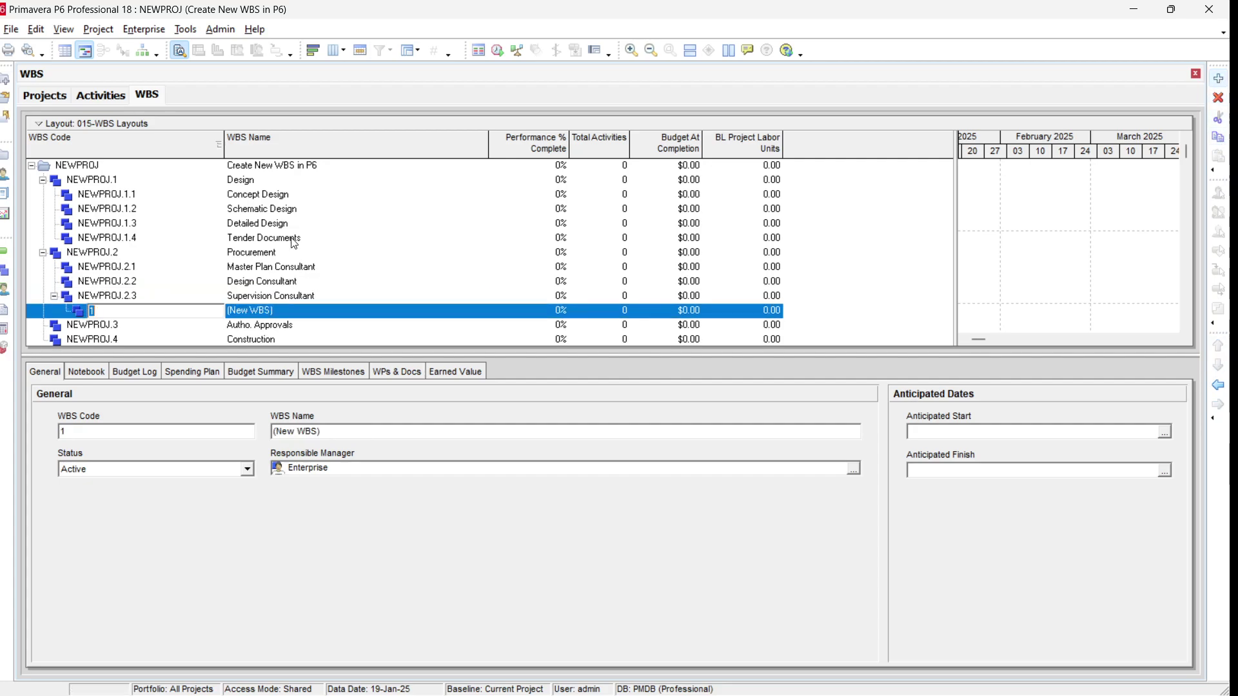
pyautogui.click(287, 315)
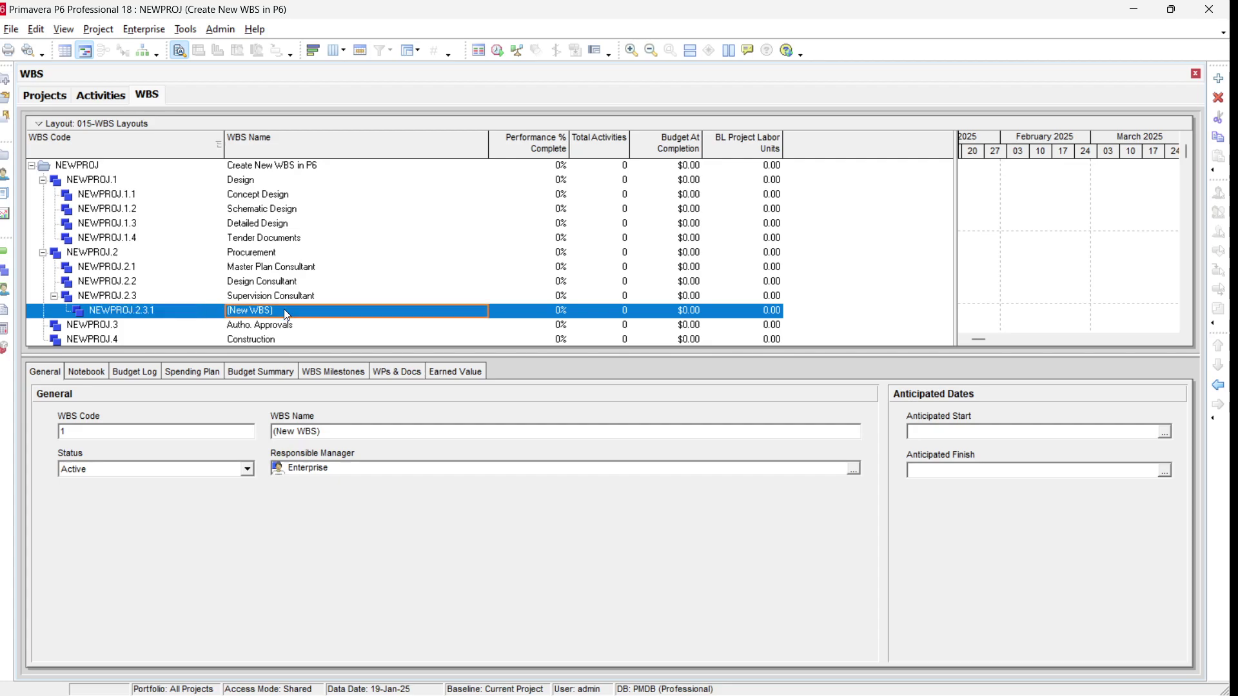
pyautogui.write('C')
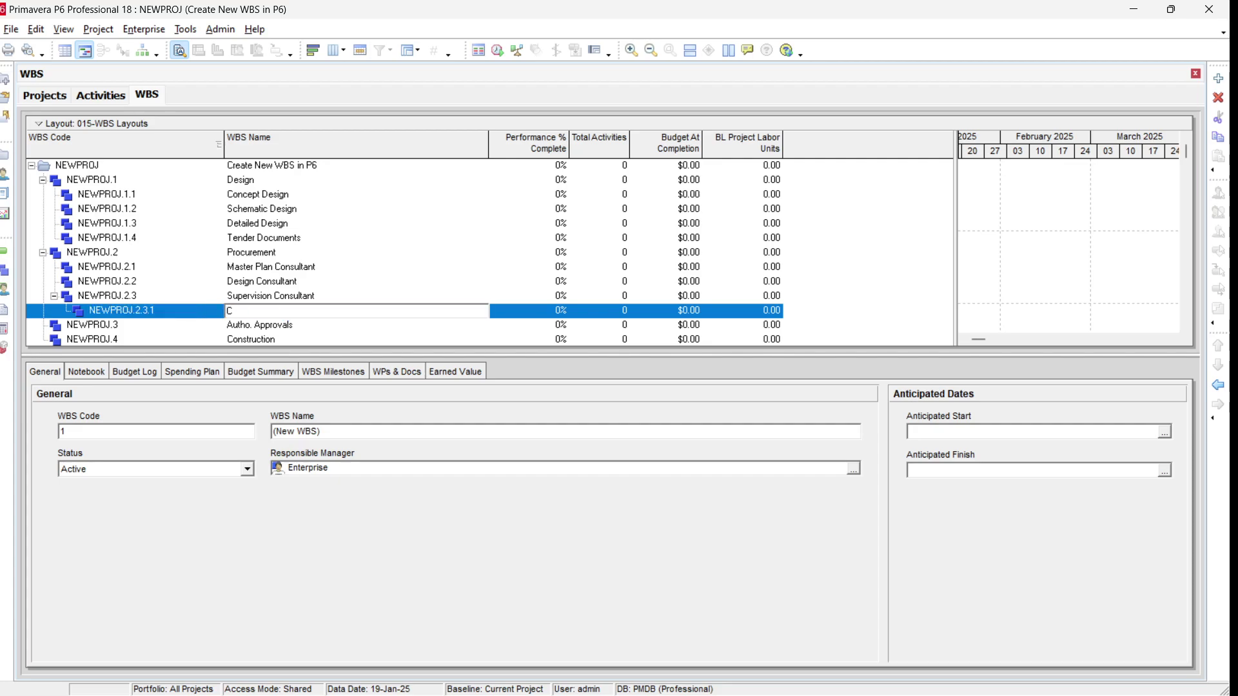
pyautogui.write('ontractor')
pyautogui.press('Return')
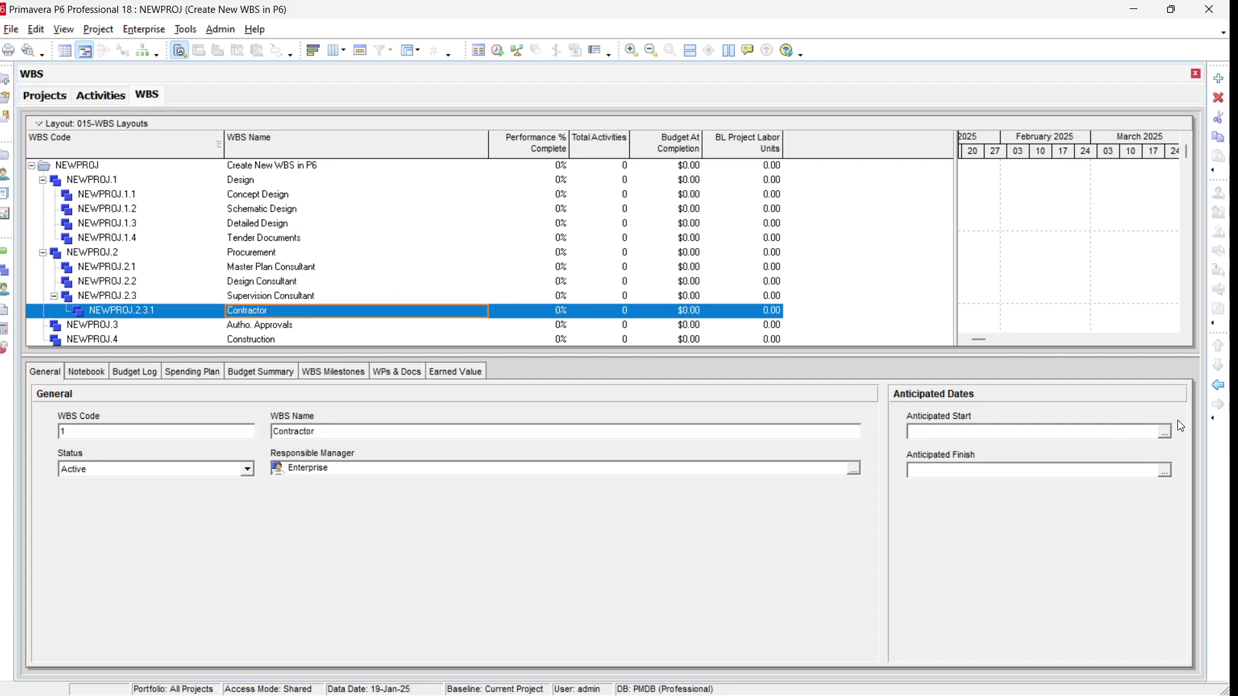
pyautogui.click(1221, 386)
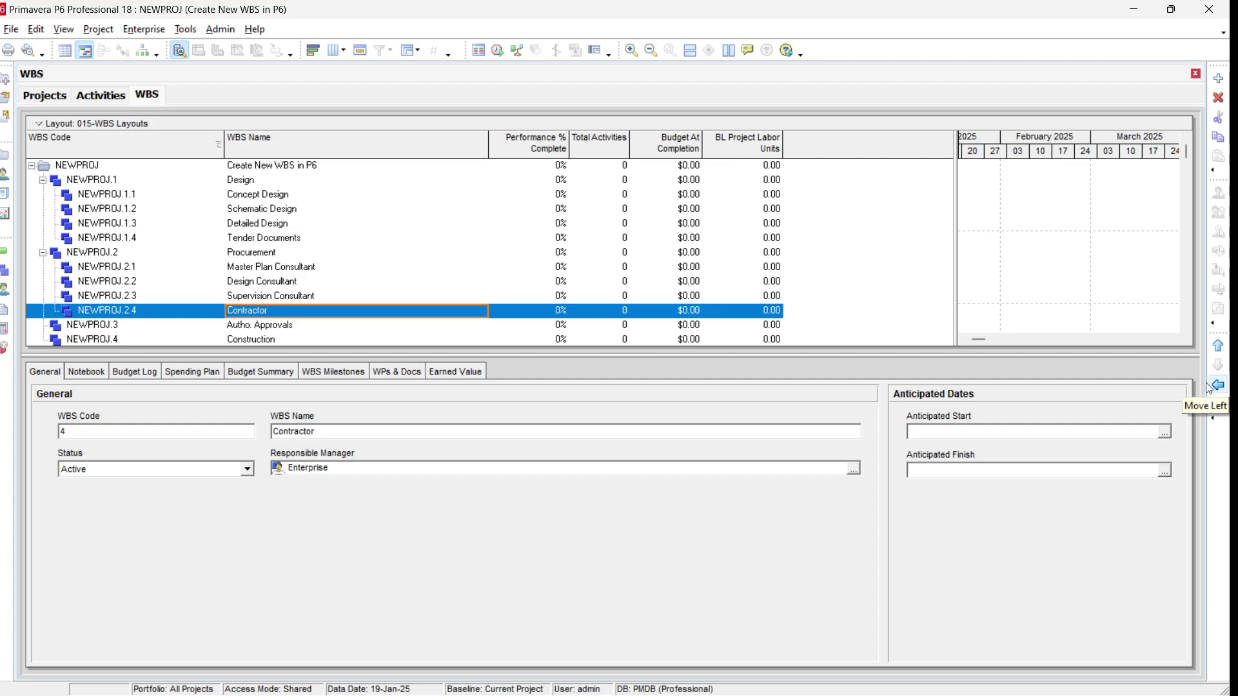
pyautogui.click(286, 310)
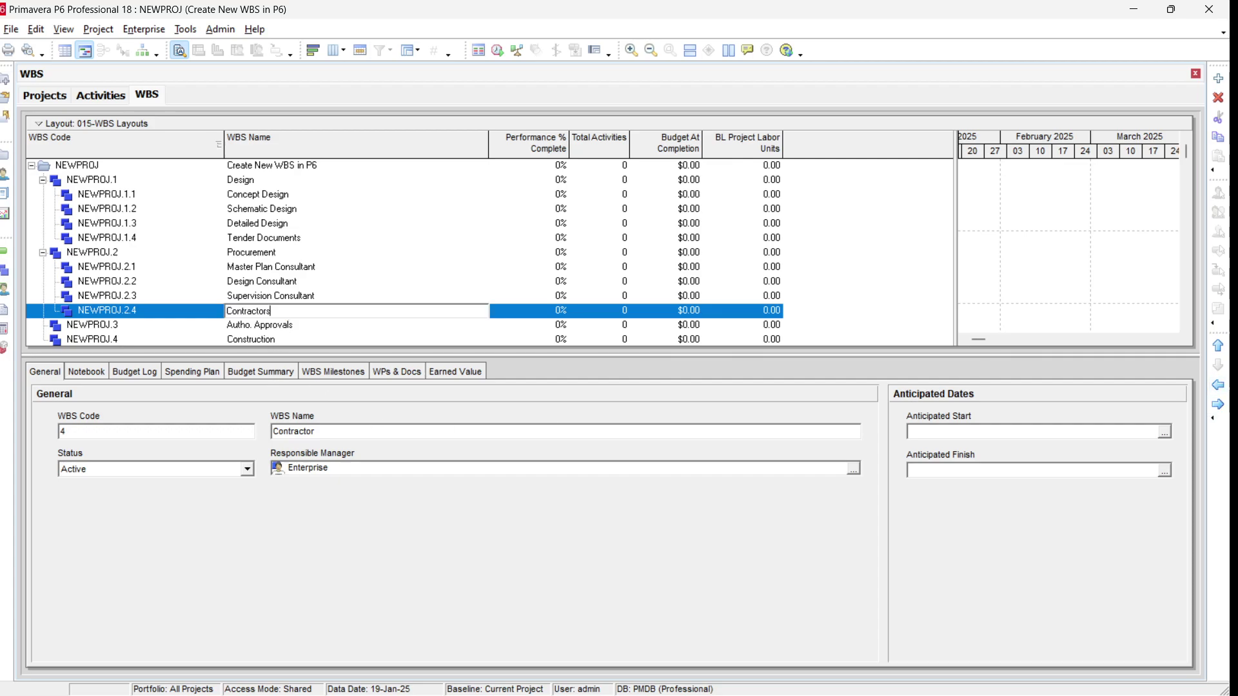
pyautogui.press('Return')
# Add a child WBS element under Construction and name it "Civil Works"
pyautogui.scroll(-1, 287, 314)
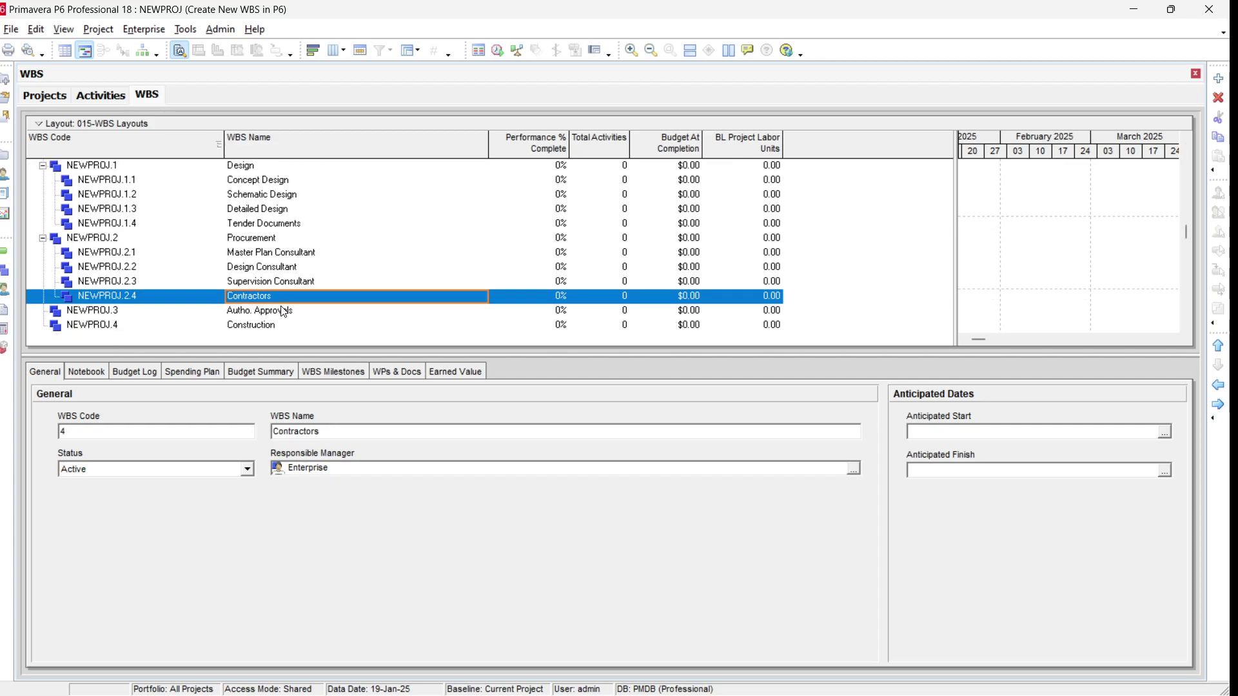
pyautogui.click(251, 327)
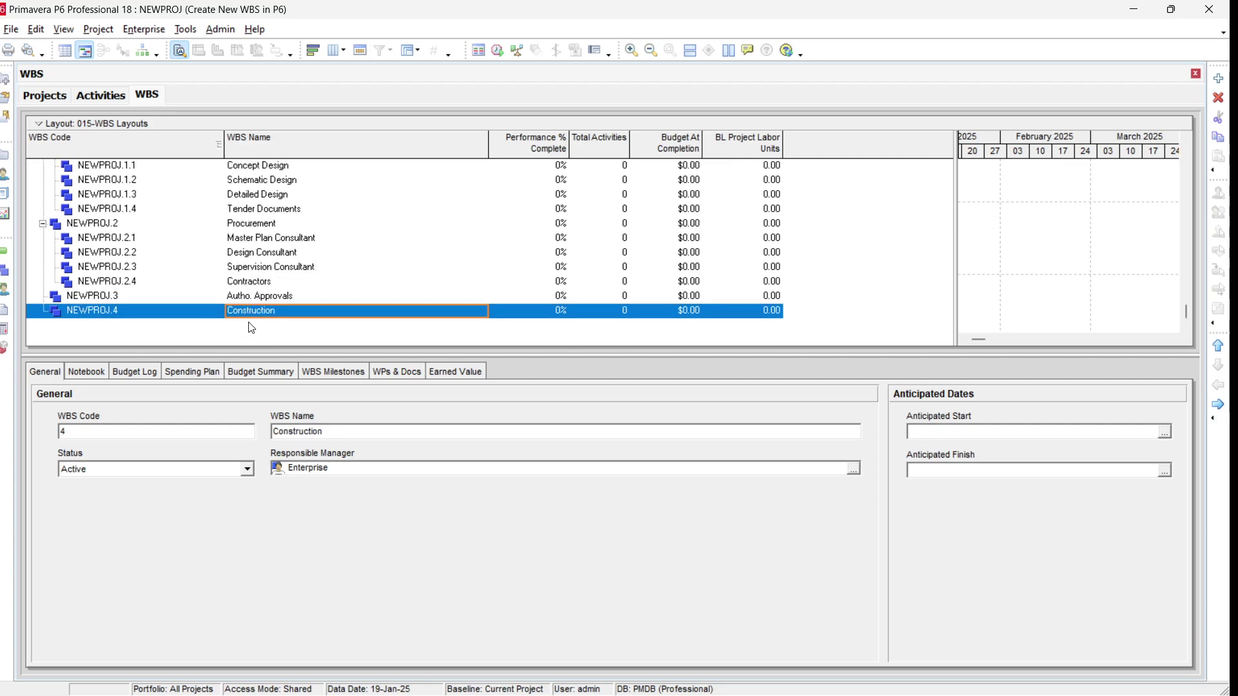
pyautogui.click(1218, 81)
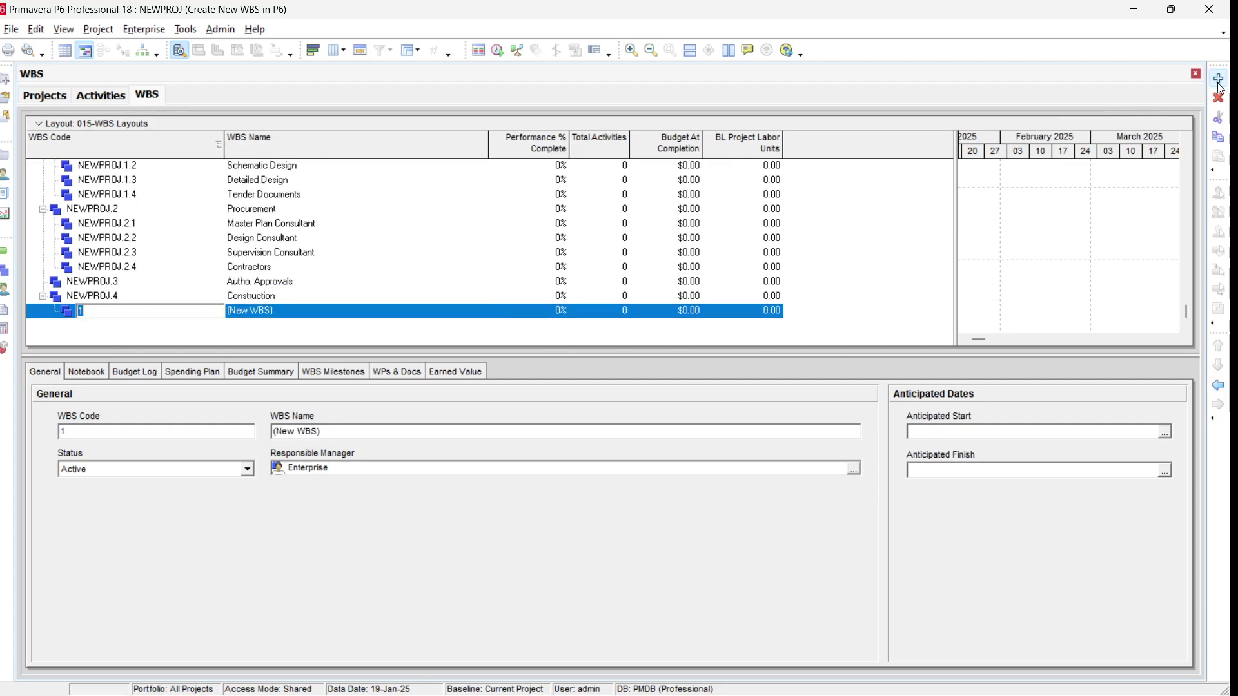
pyautogui.click(299, 311)
pyautogui.write('Civ')
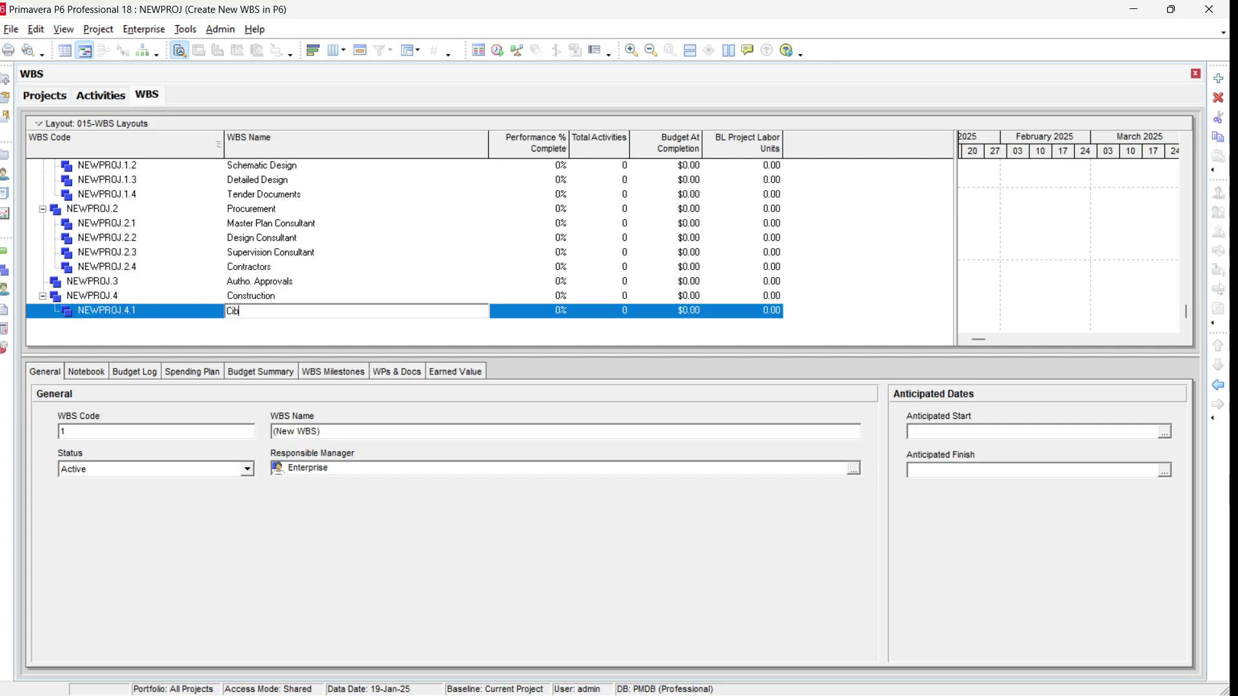
pyautogui.write('ibi')
pyautogui.write('l Works')
pyautogui.press('Return')
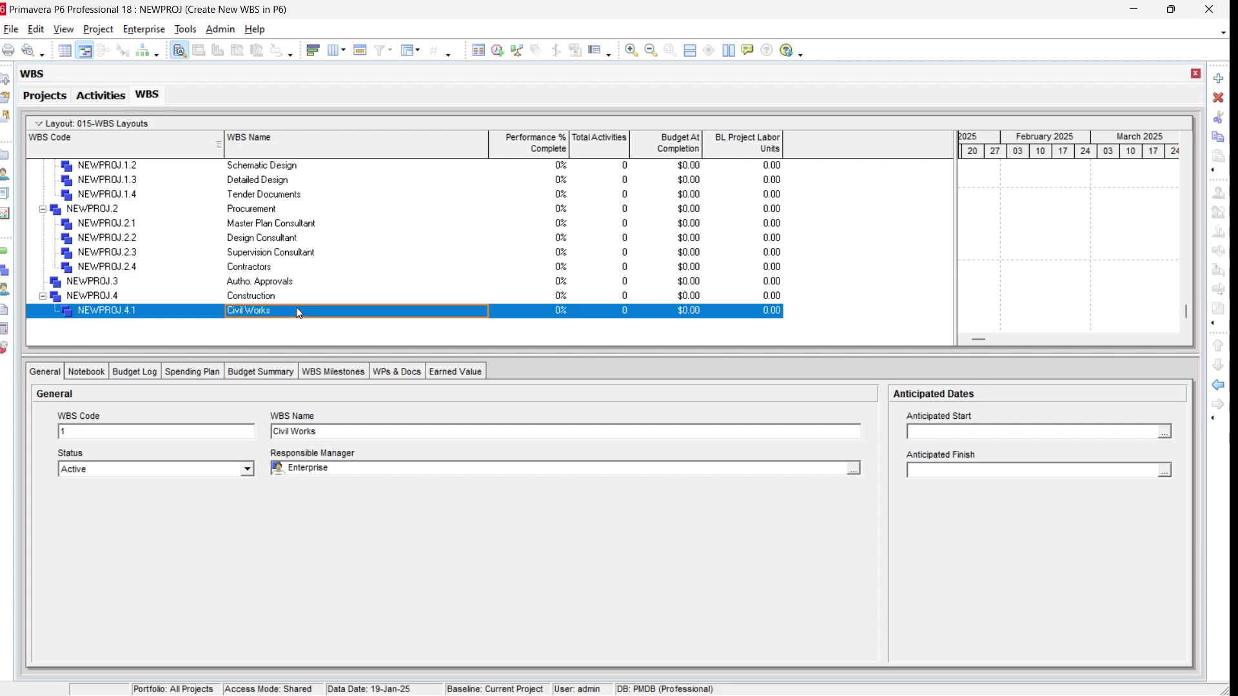
# Add a WBS element named "MEP Works" beneath Civil Works and outdent it one level so it sits directly under Construction
pyautogui.click(1219, 78)
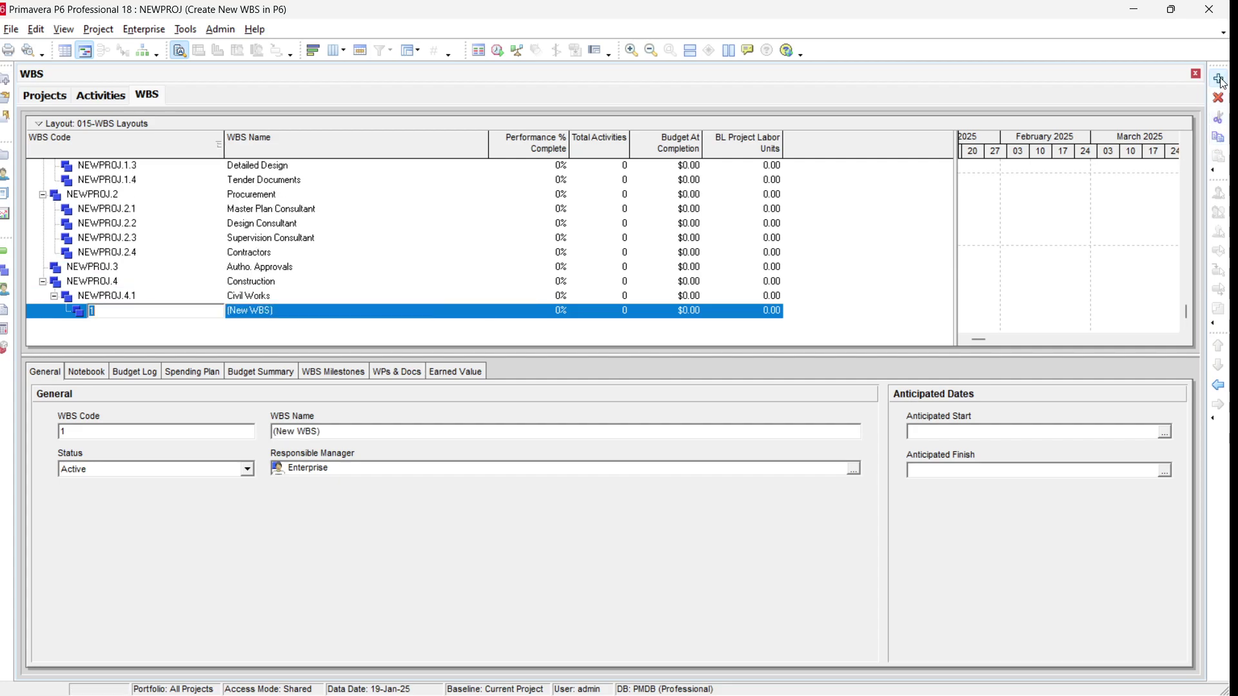
pyautogui.press('Tab')
pyautogui.write('M')
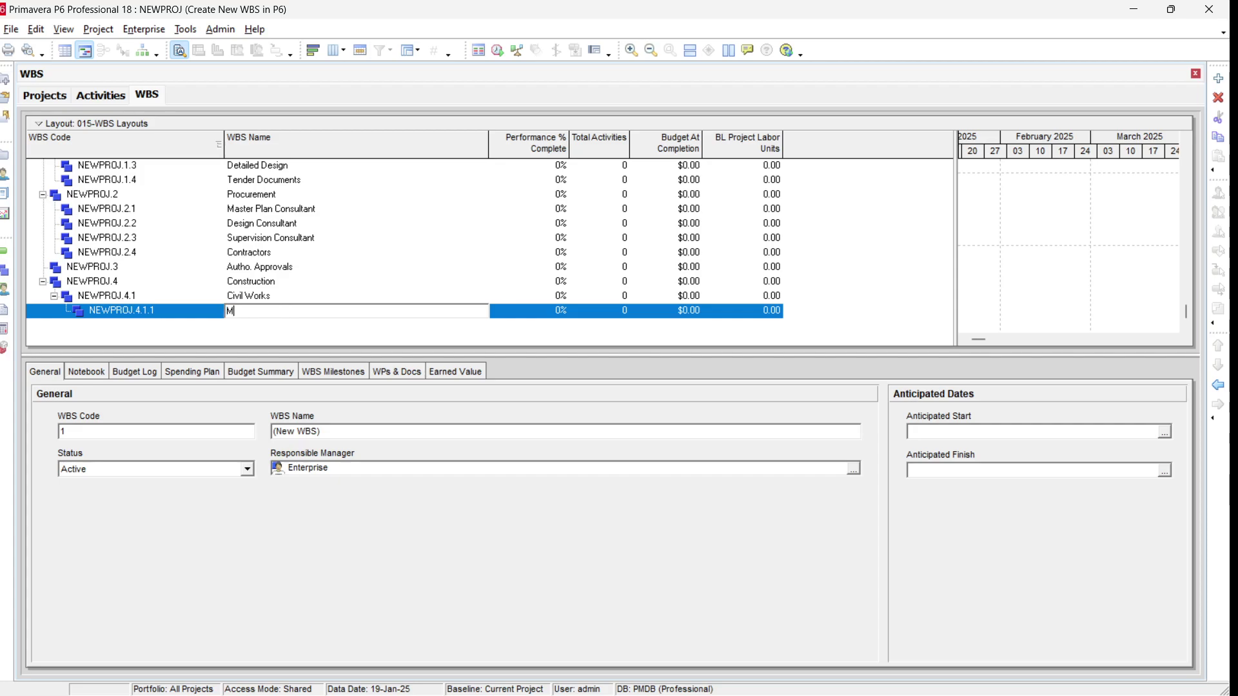
pyautogui.write('EP Works')
pyautogui.press('Return')
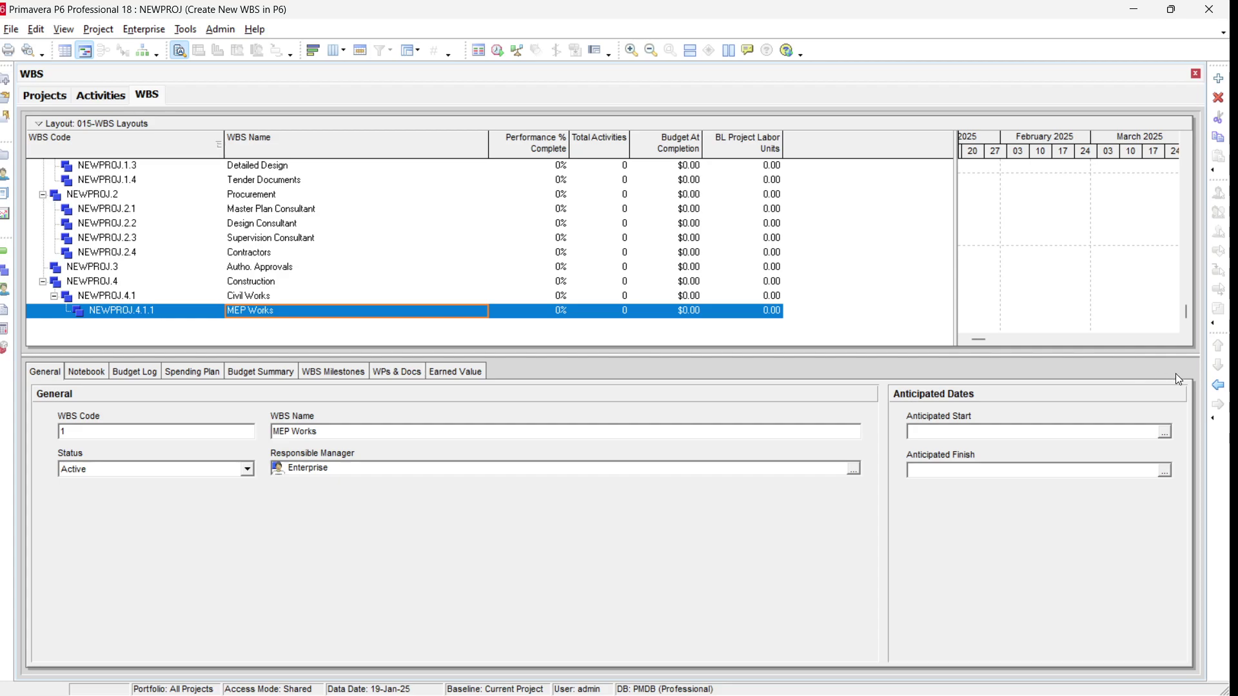
pyautogui.click(1219, 387)
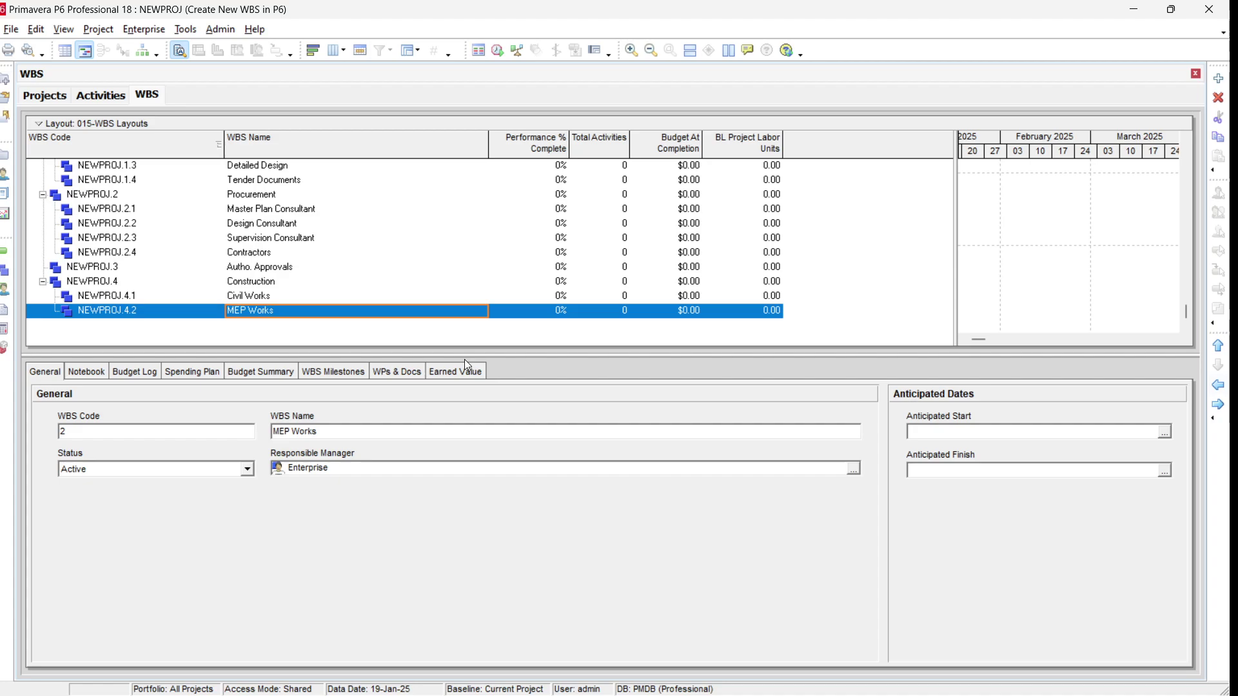
# Add a child WBS element under Civil Works and name it "Structual Works"
pyautogui.click(268, 301)
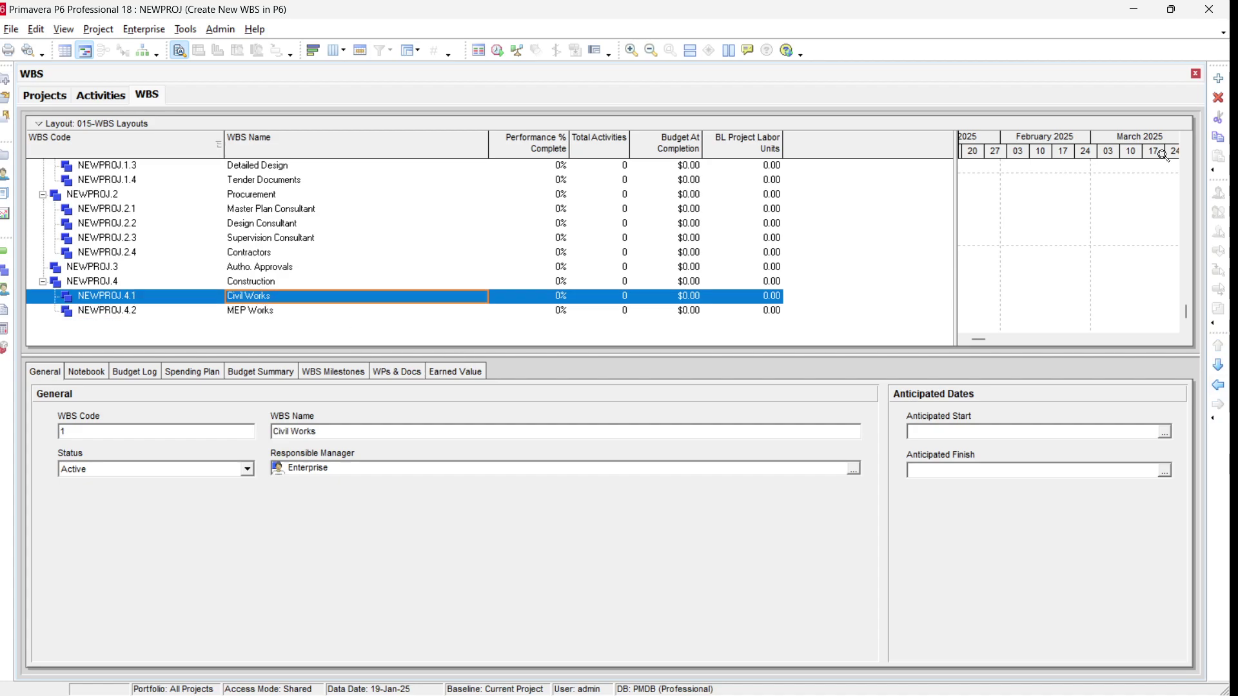
pyautogui.click(1219, 78)
pyautogui.click(293, 310)
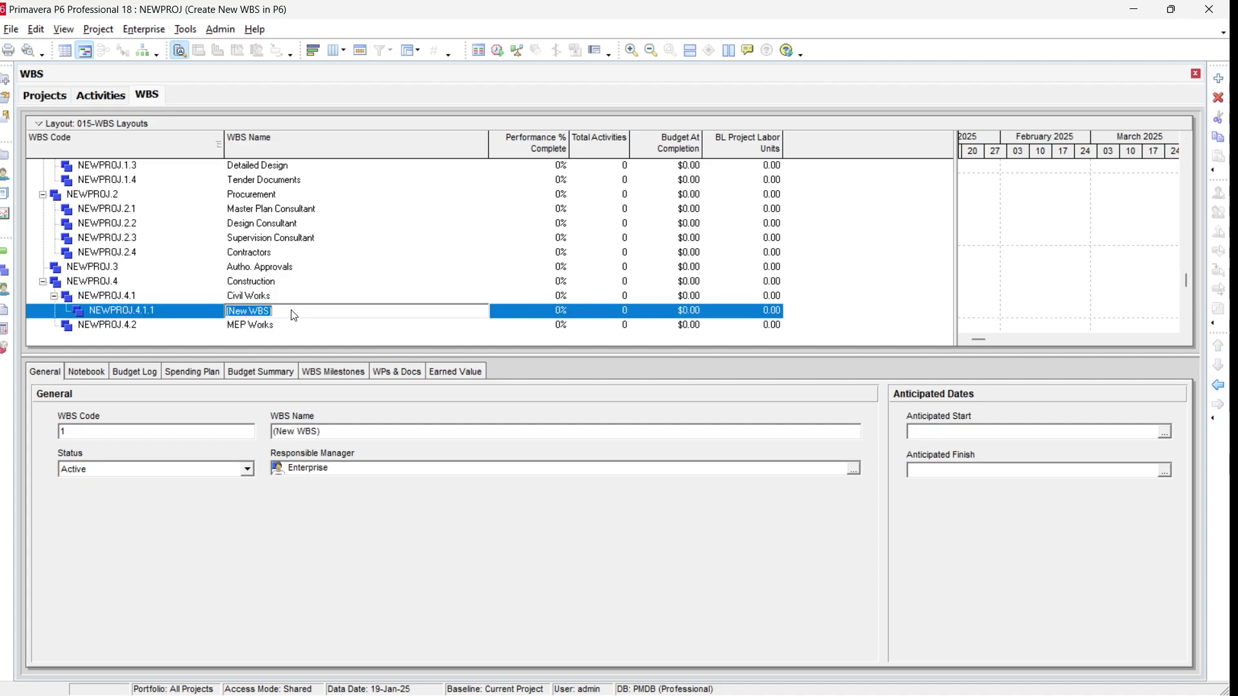
pyautogui.write('Structual Works')
pyautogui.press('Return')
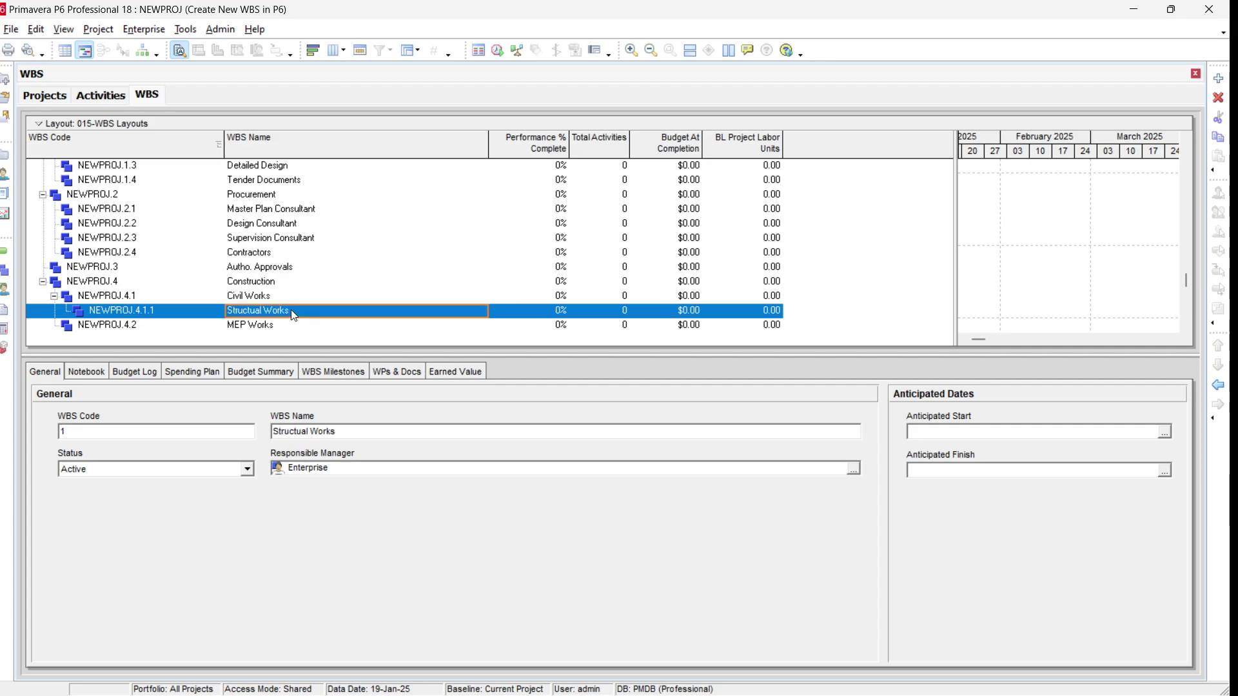
# Add a WBS element named "Finishing/Arch Works" beneath Structual Works and outdent it one level so it sits directly under Civil Works
pyautogui.click(1218, 78)
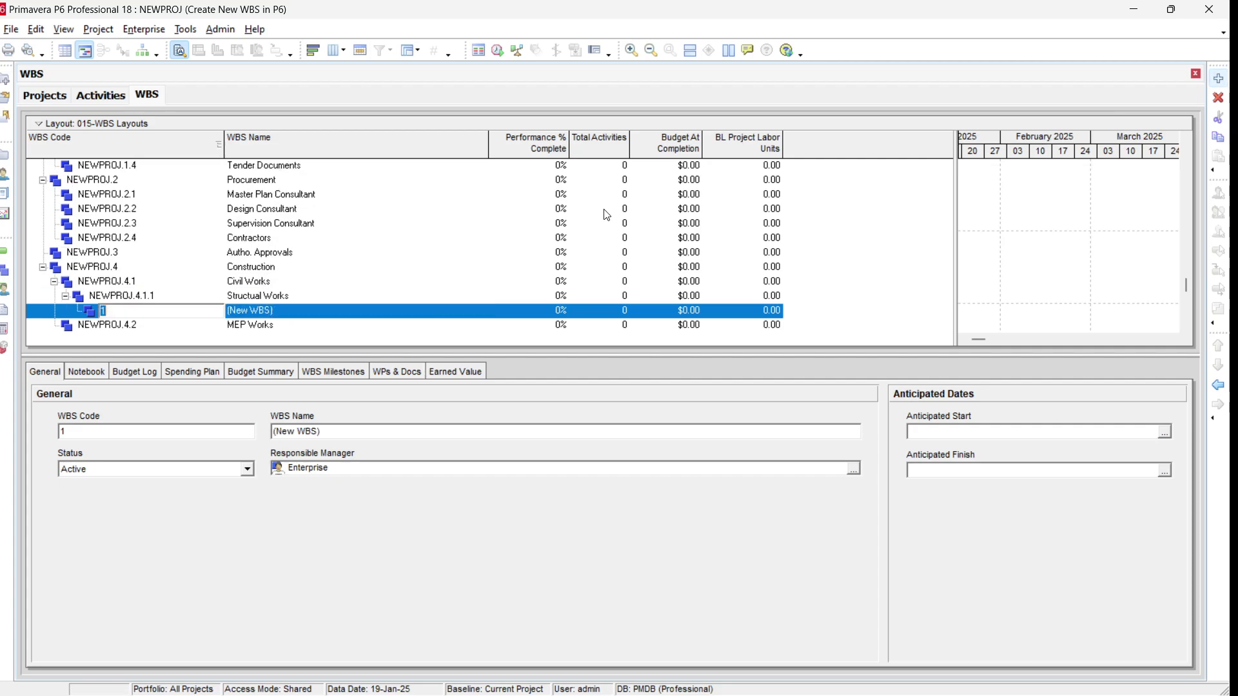
pyautogui.press('Tab')
pyautogui.write('F')
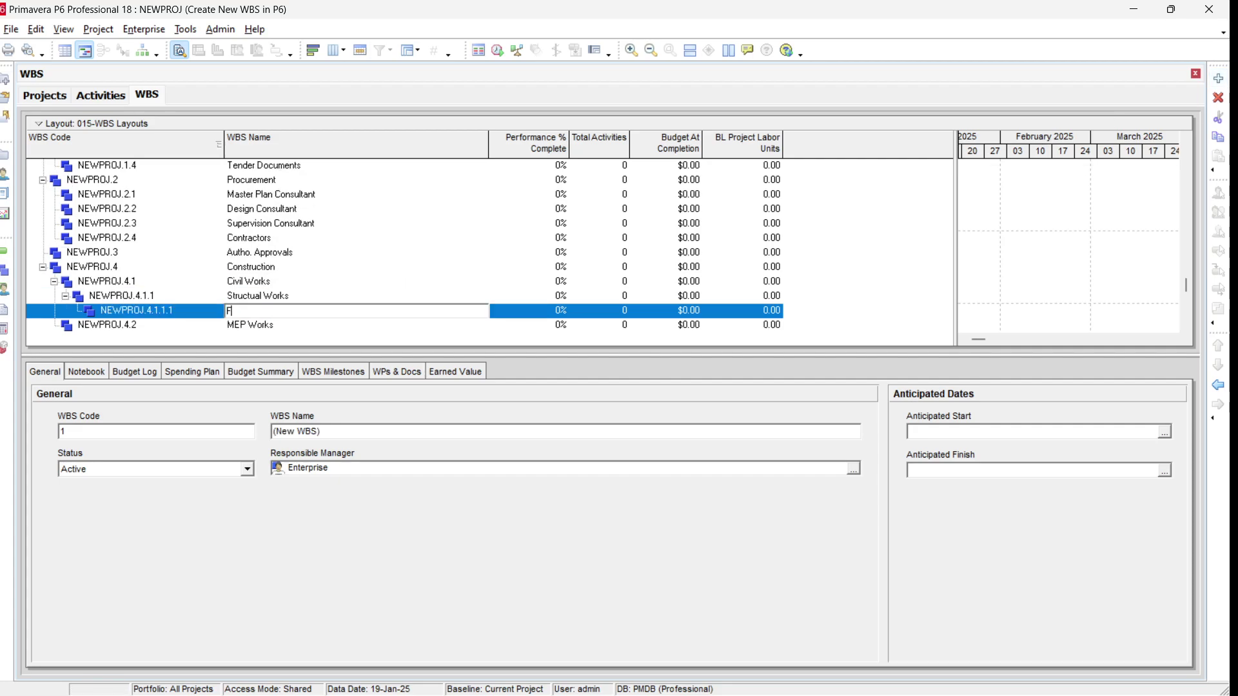
pyautogui.write('inishing W')
pyautogui.press('BackSpace')
pyautogui.press('BackSpace')
pyautogui.press('BackSpace')
pyautogui.press('BackSpace')
pyautogui.press('BackSpace')
pyautogui.write('/Arch Works')
pyautogui.press('Return')
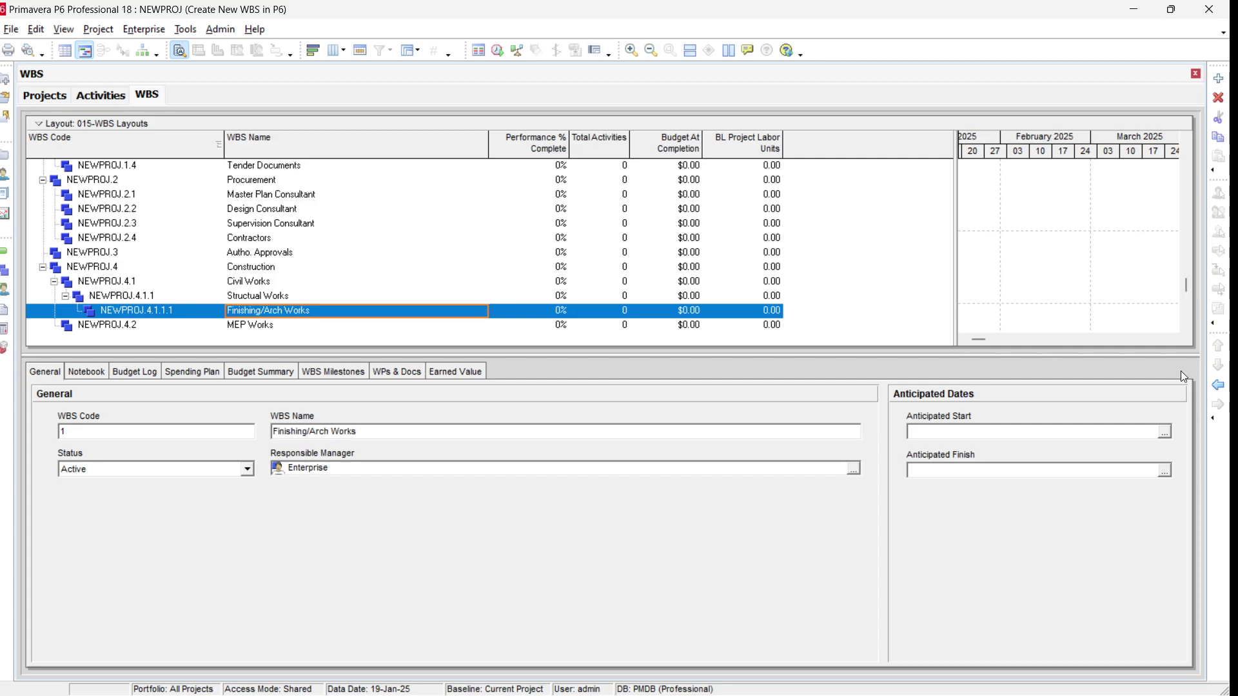
pyautogui.click(1219, 385)
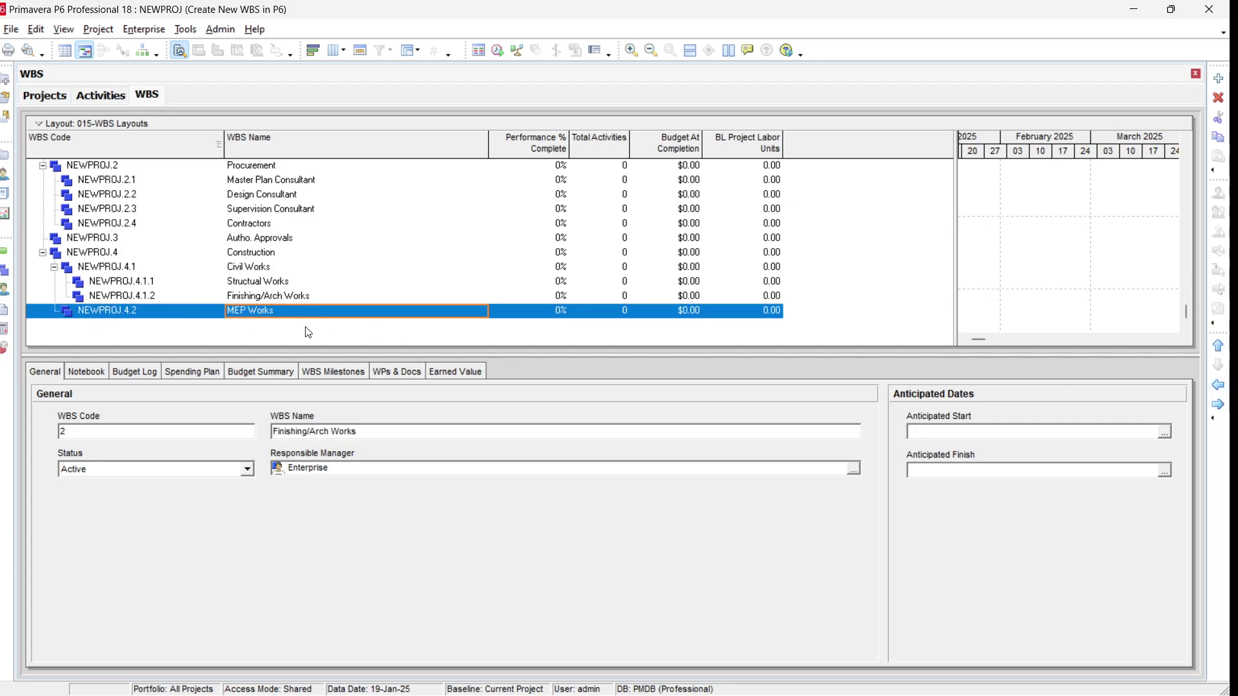
# Add a child WBS element under MEP Works and name it "Electrical Installations"
pyautogui.click(1218, 78)
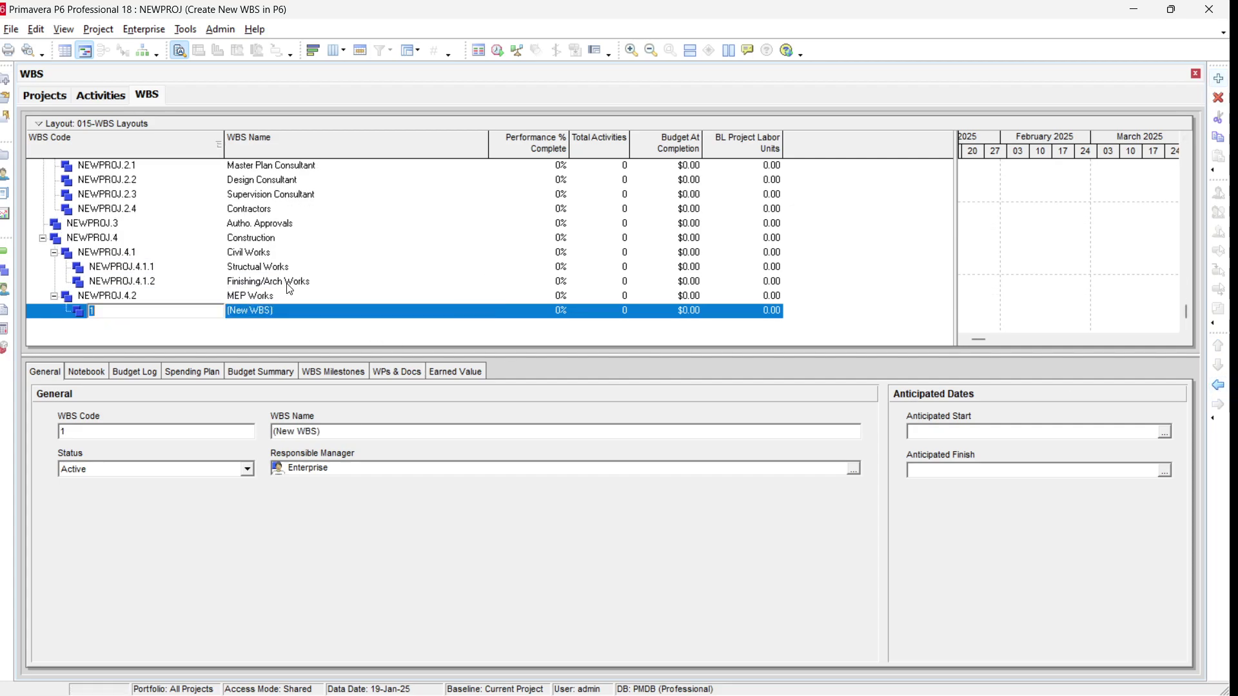
pyautogui.click(287, 311)
pyautogui.write('E')
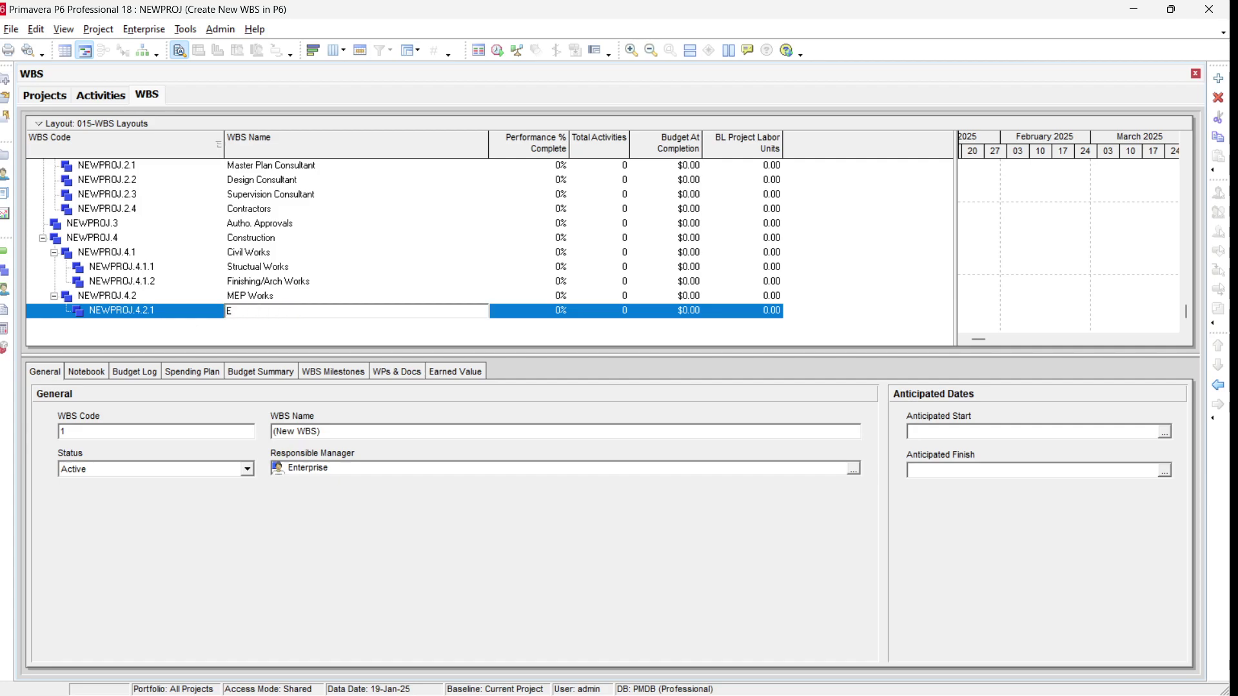
pyautogui.write('lectrical Installations')
pyautogui.press('Return')
# Add a second child WBS element under MEP Works named "HVAC Installations" and move it below Electrical Installations
pyautogui.press('Up')
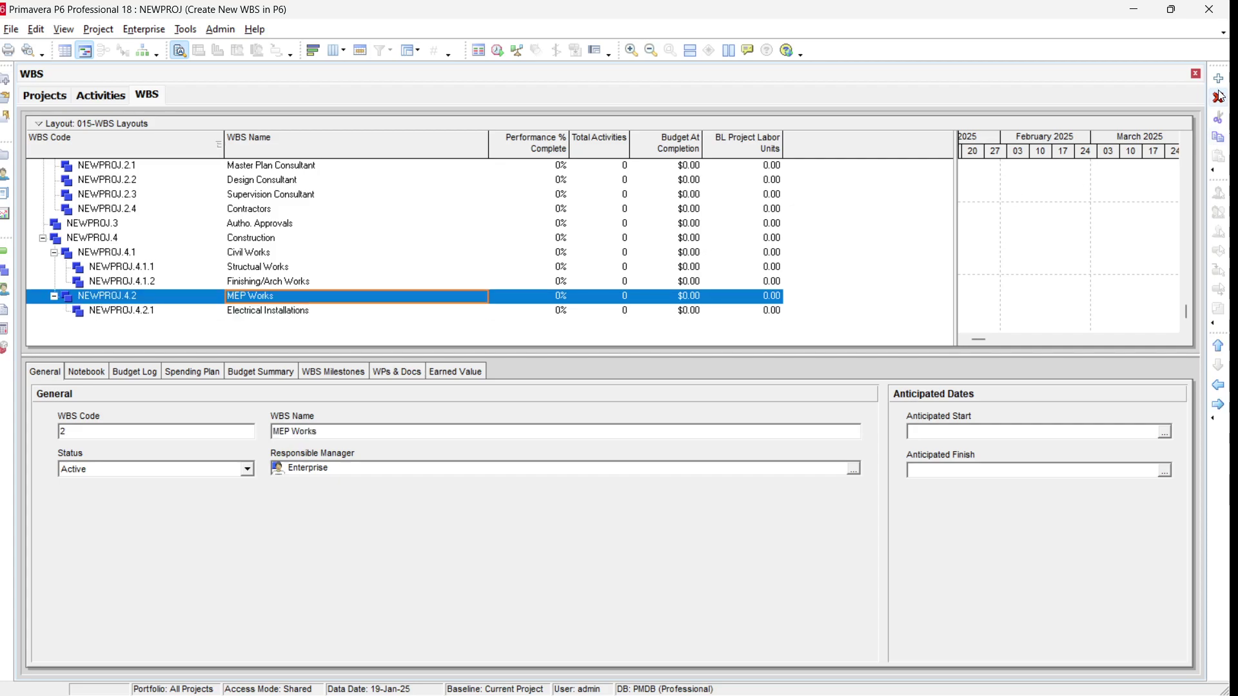
pyautogui.click(1218, 78)
pyautogui.click(312, 315)
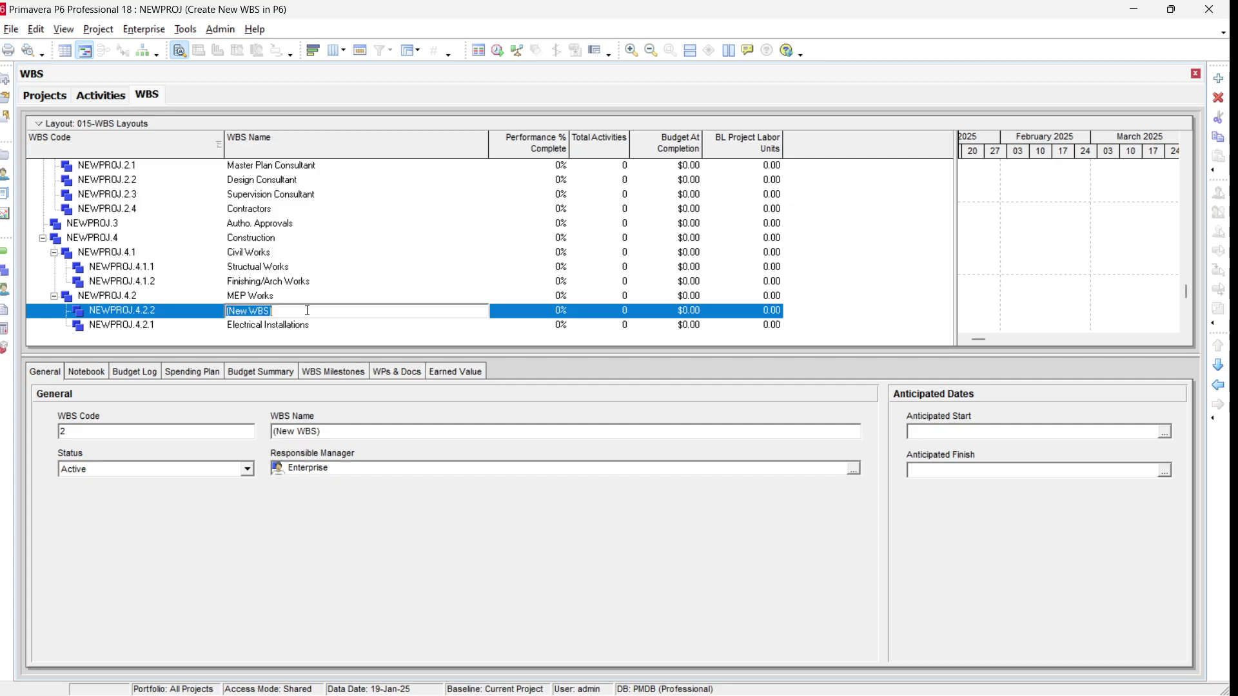
pyautogui.write('h')
pyautogui.write('HVA')
pyautogui.write('C Installations')
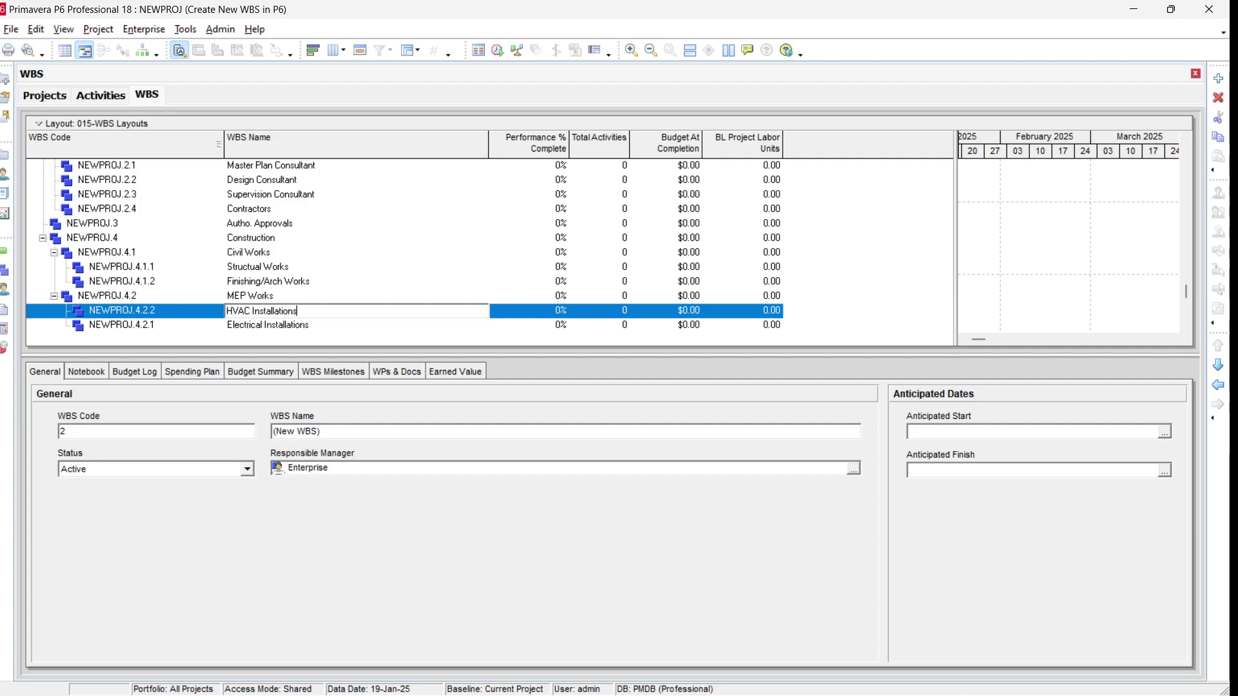
pyautogui.press('Return')
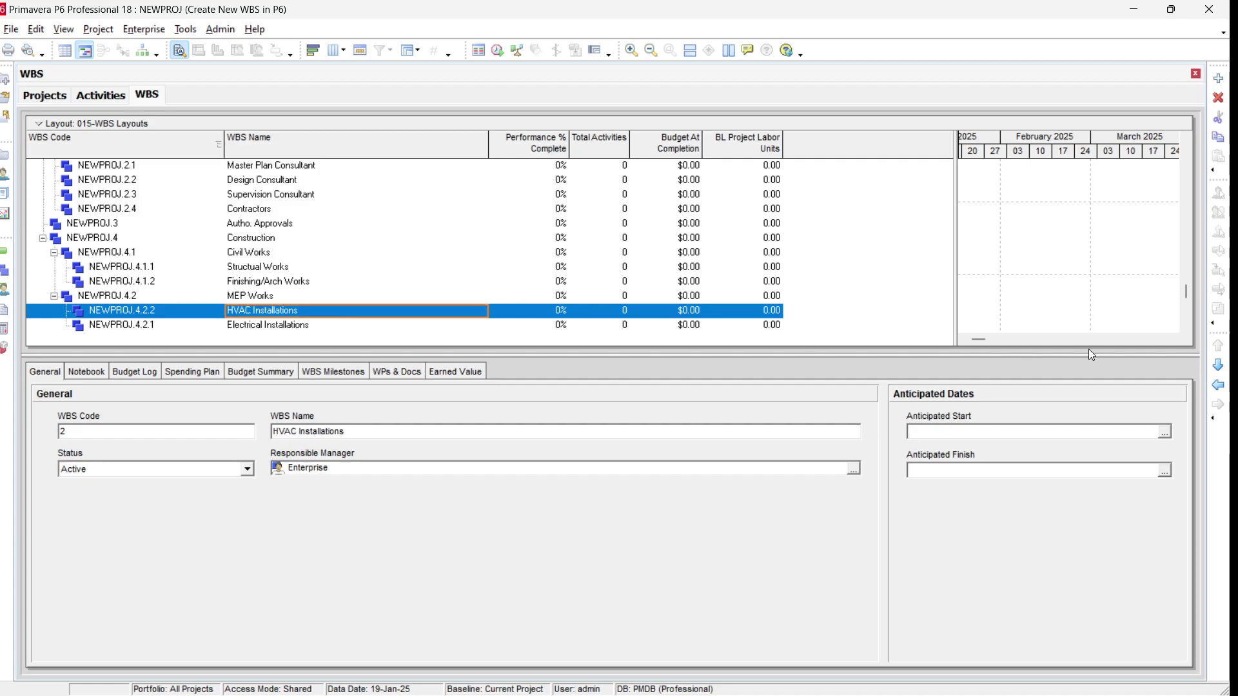
pyautogui.click(1218, 365)
# Add a third child WBS element under MEP Works named "Plumbing & Drainage" and move it below HVAC Installations
pyautogui.click(288, 281)
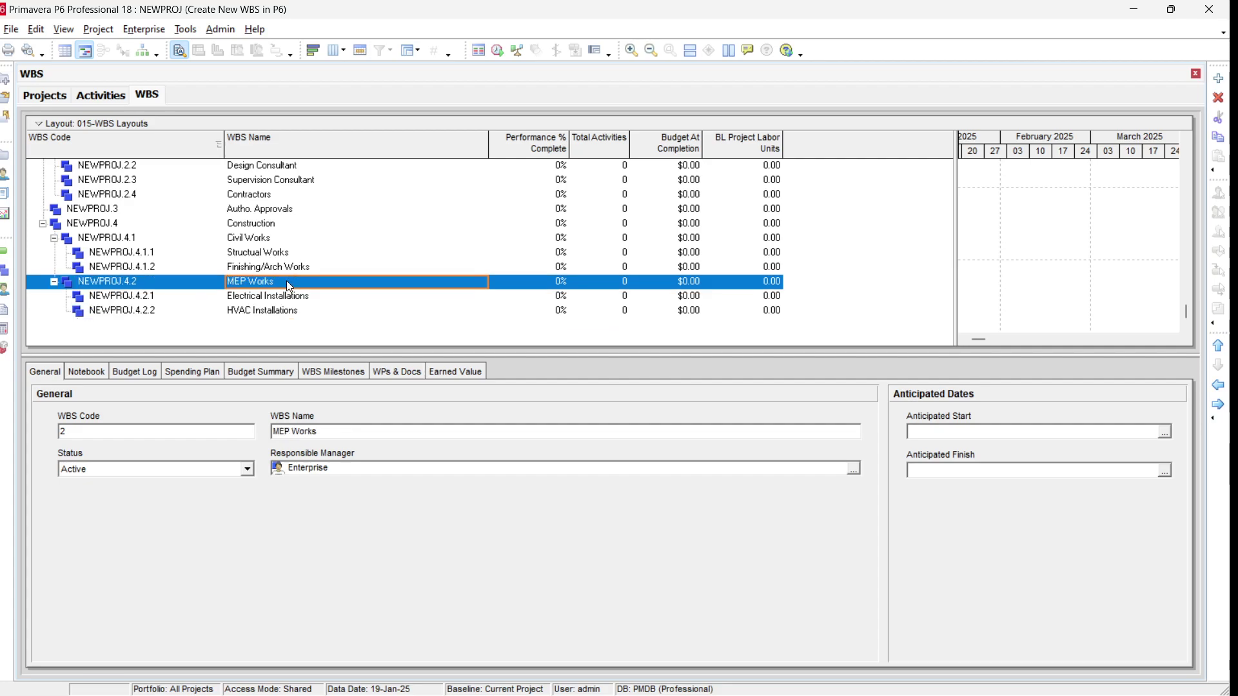
pyautogui.click(1218, 78)
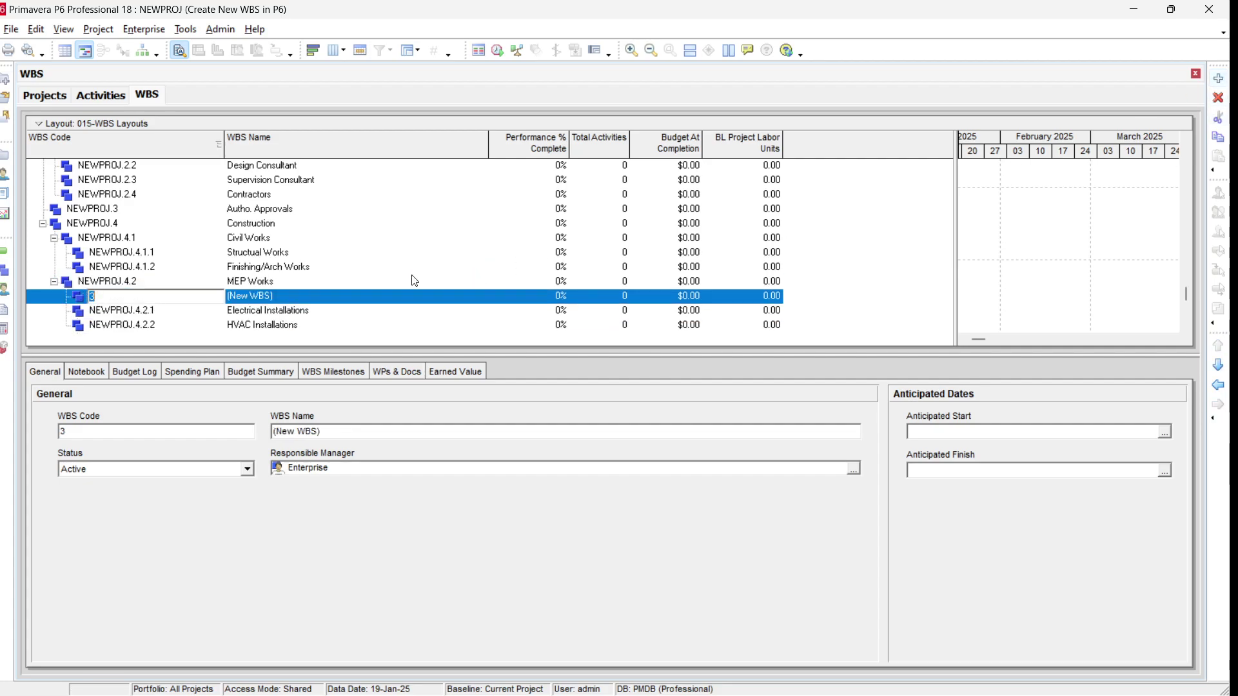
pyautogui.click(317, 294)
pyautogui.write('P')
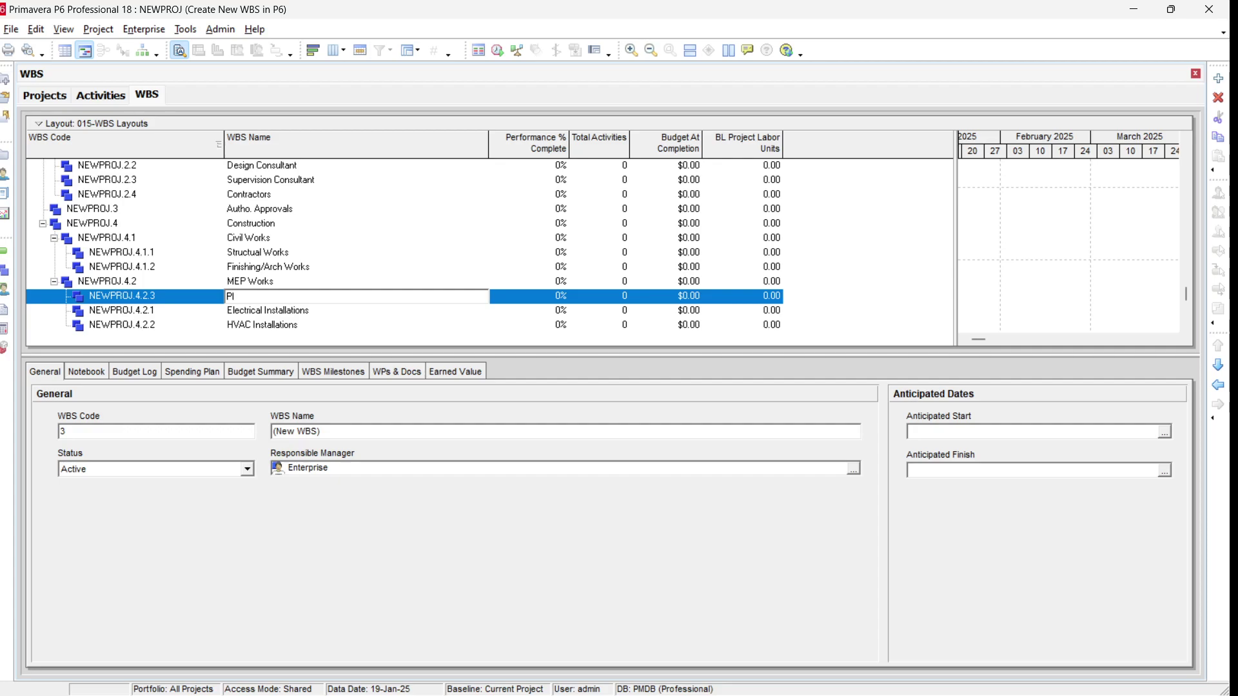
pyautogui.write('lumbing & Drainage')
pyautogui.press('Return')
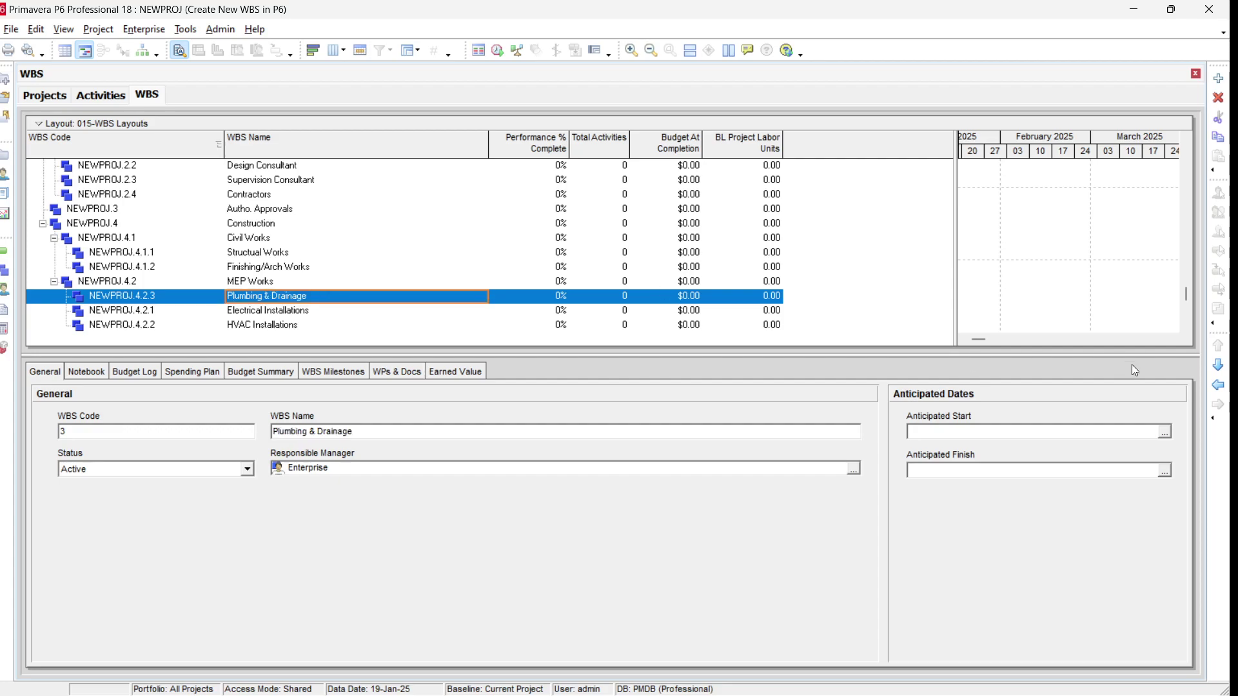
pyautogui.doubleClick(1219, 366)
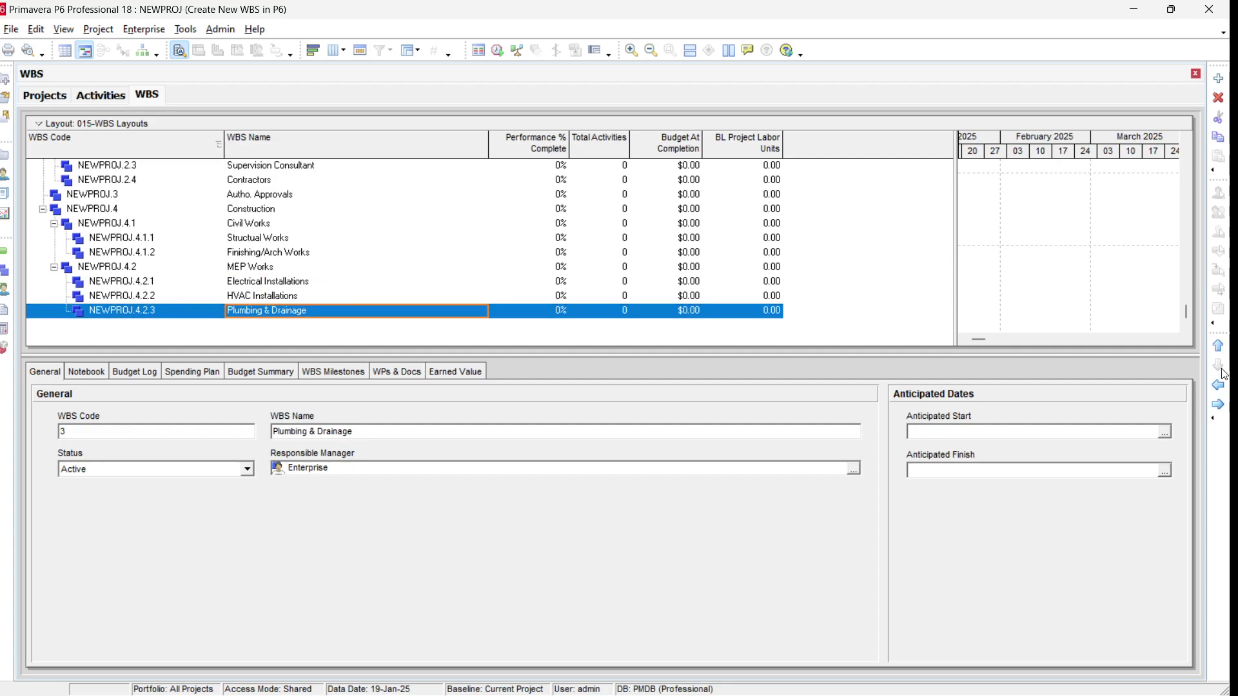
# Review the finished WBS list, then open the project's Activities view and expand the Create New WBS in P6 band
pyautogui.scroll(3, 200, 234)
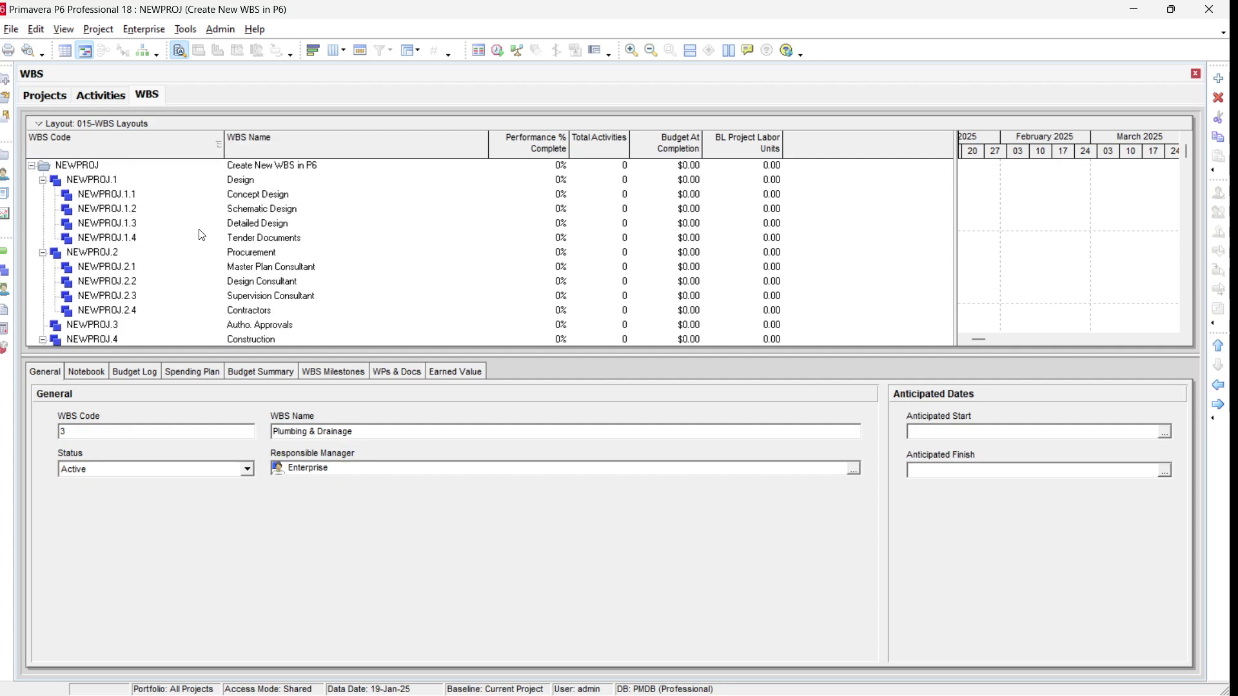
pyautogui.scroll(-3, 200, 234)
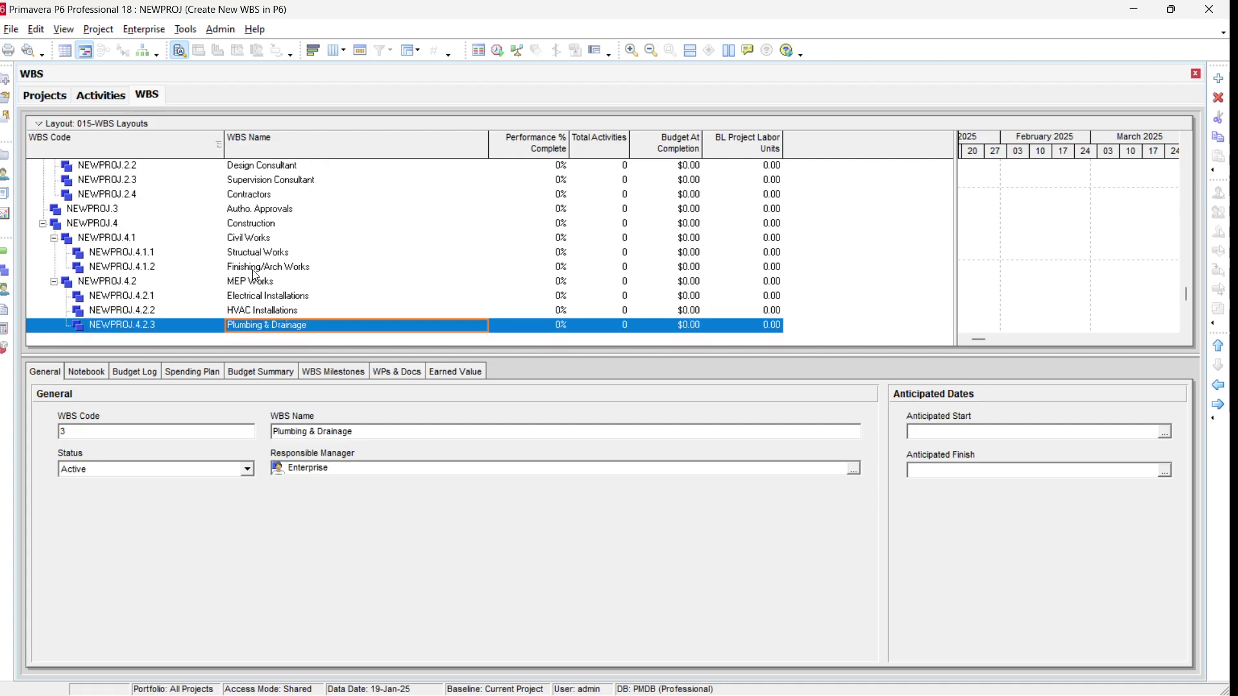
pyautogui.click(260, 268)
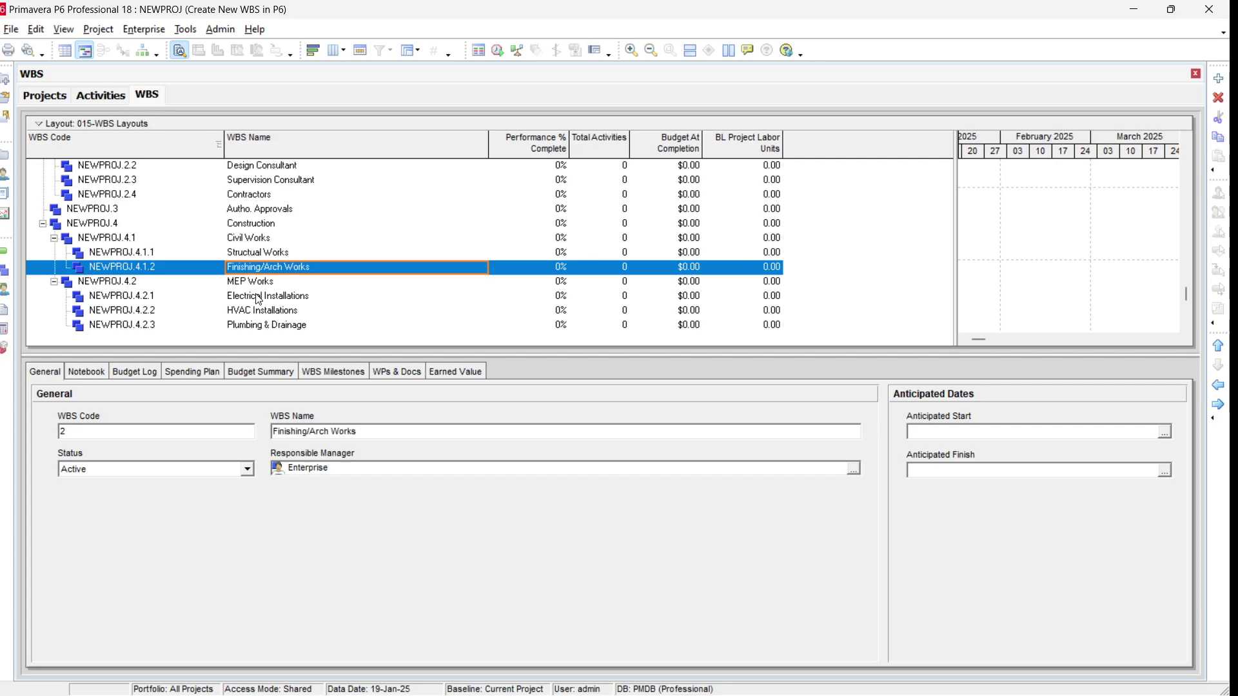
pyautogui.scroll(2, 258, 298)
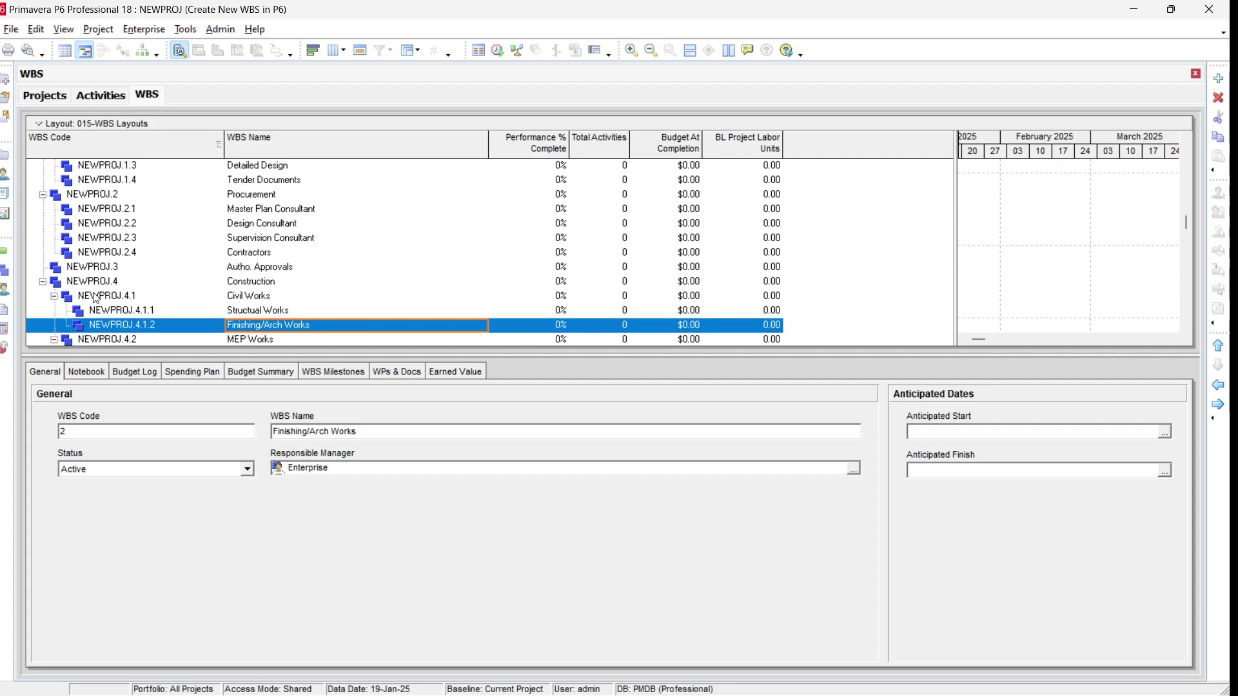
pyautogui.click(5, 252)
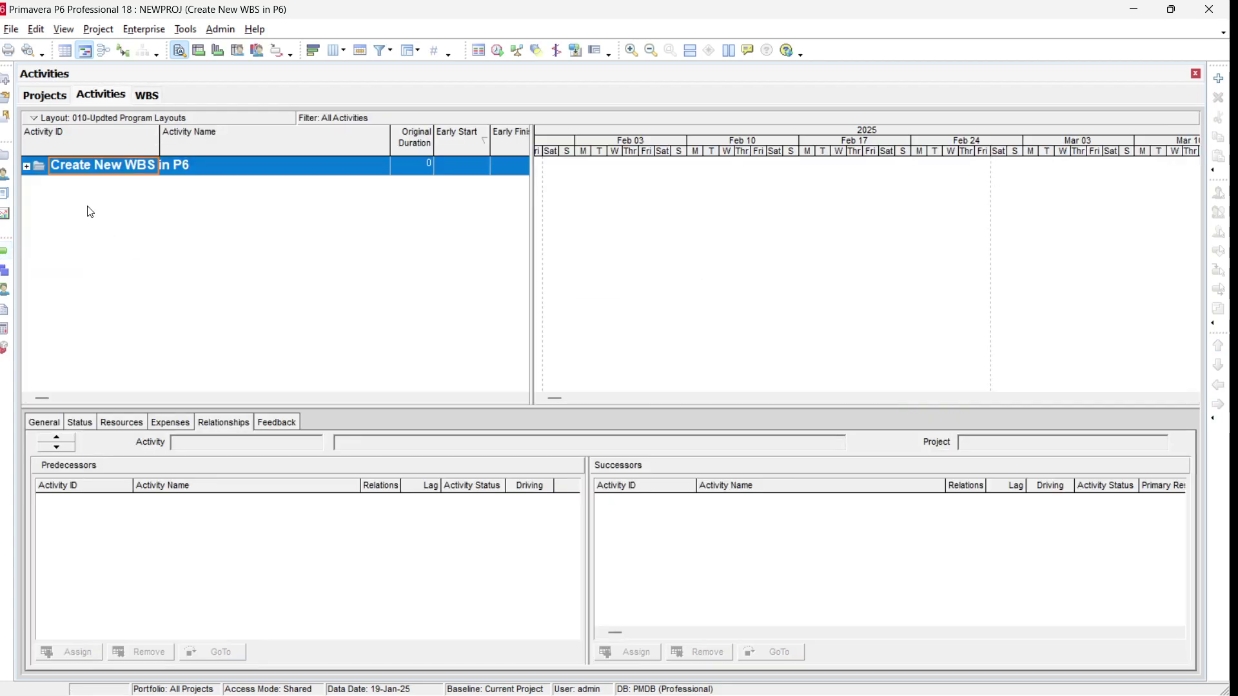
pyautogui.click(27, 169)
pyautogui.scroll(-1, 146, 250)
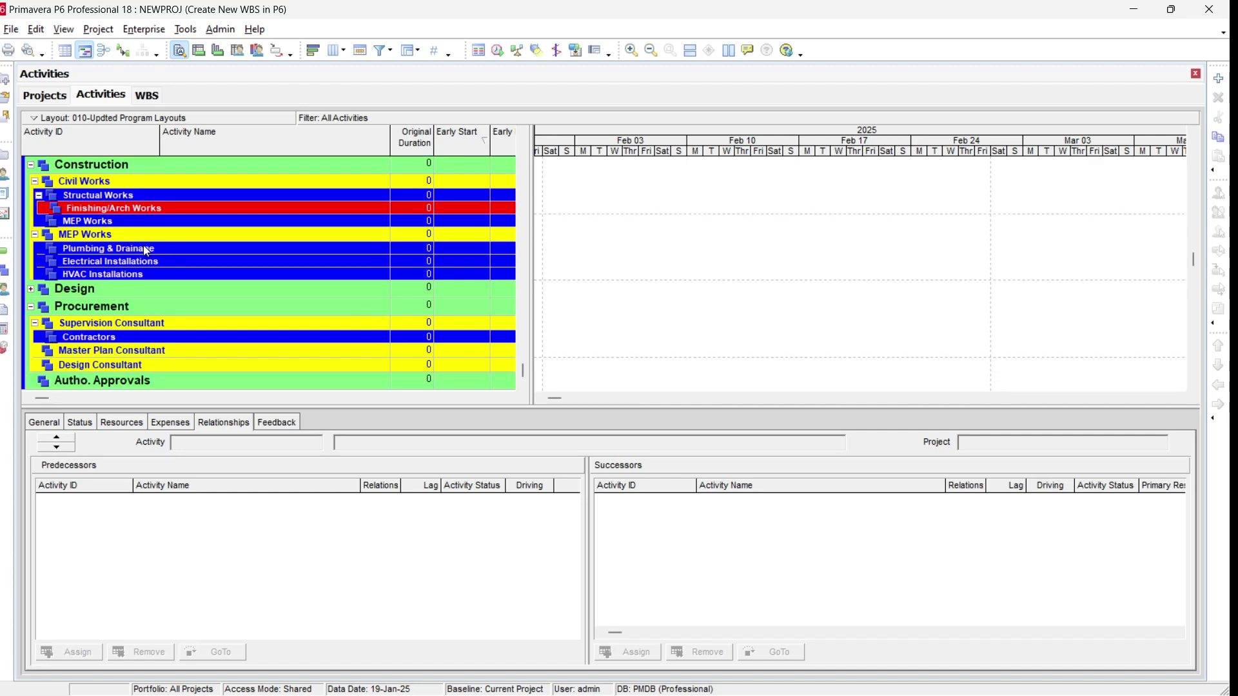
# Hide the bottom details layout in the Activities view
pyautogui.click(66, 31)
pyautogui.moveTo(68, 48)
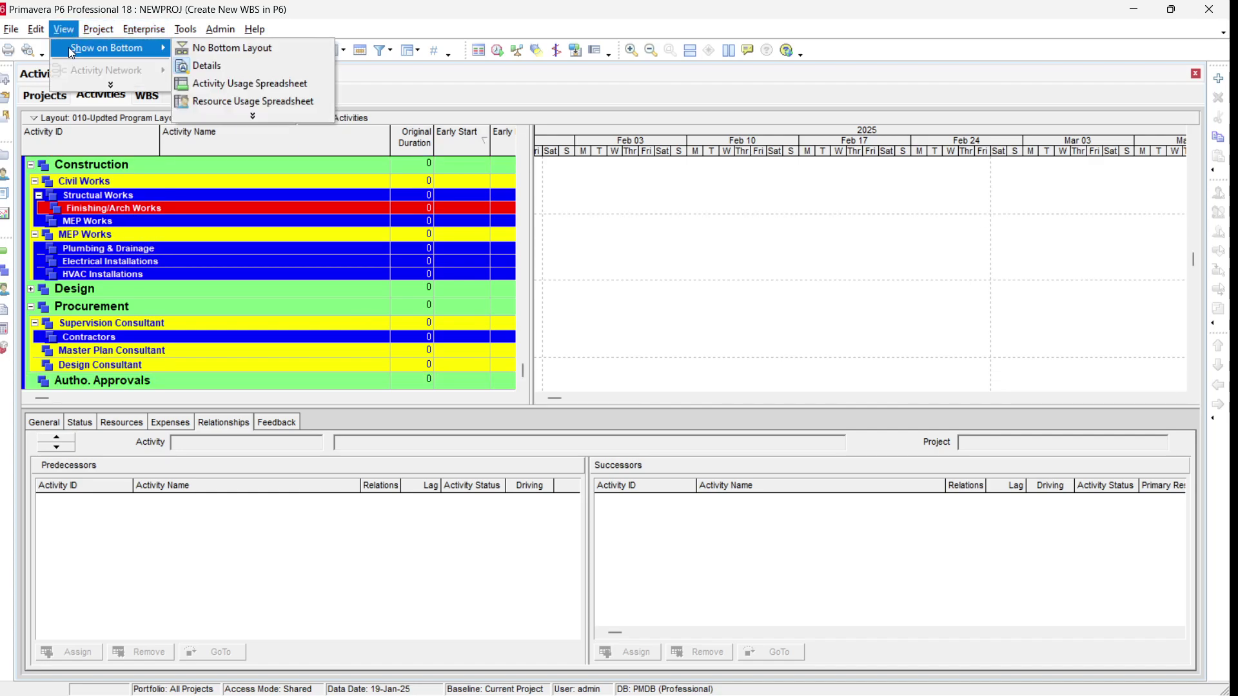
pyautogui.click(221, 46)
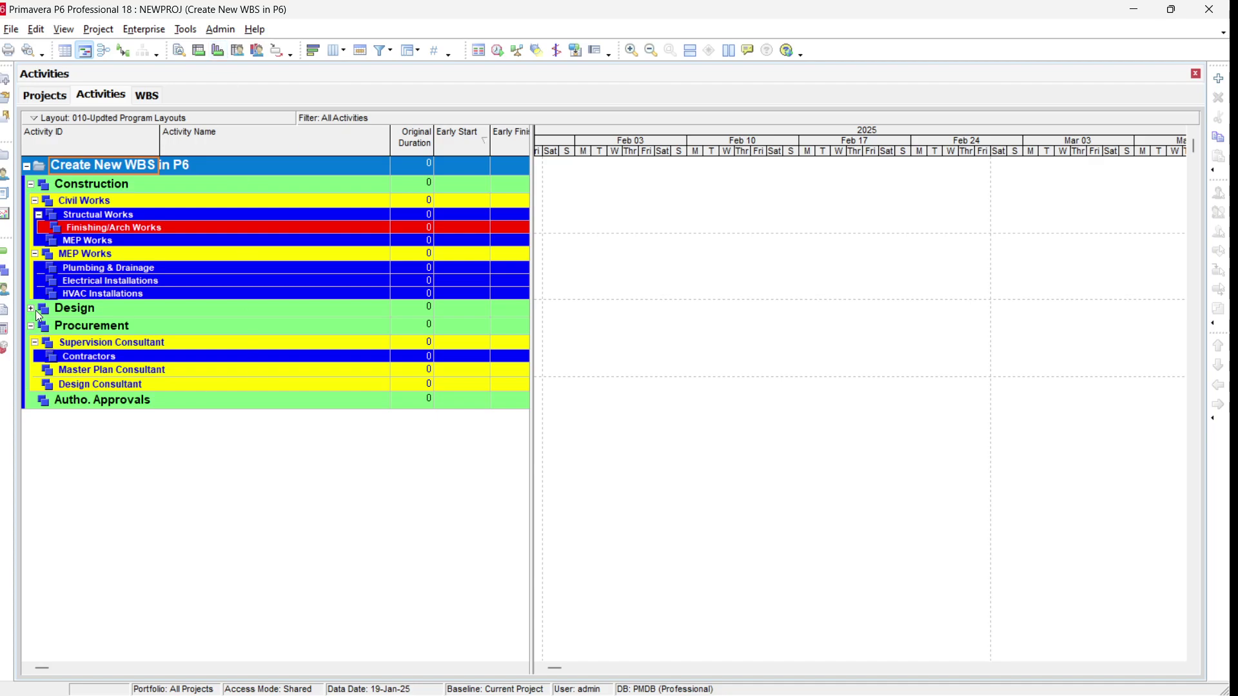
# Collapse all WBS bands in the activity table and expand the Create New WBS in P6 project again
pyautogui.click(127, 218)
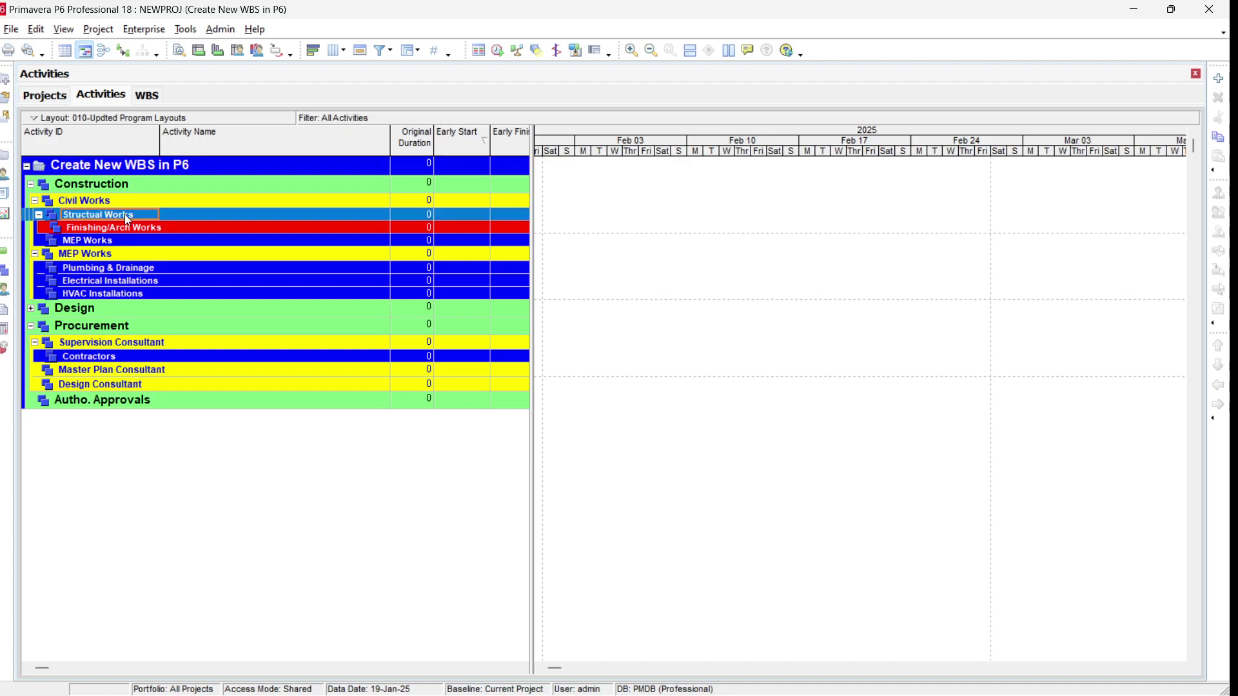
pyautogui.hotkey('ctrl', '-')
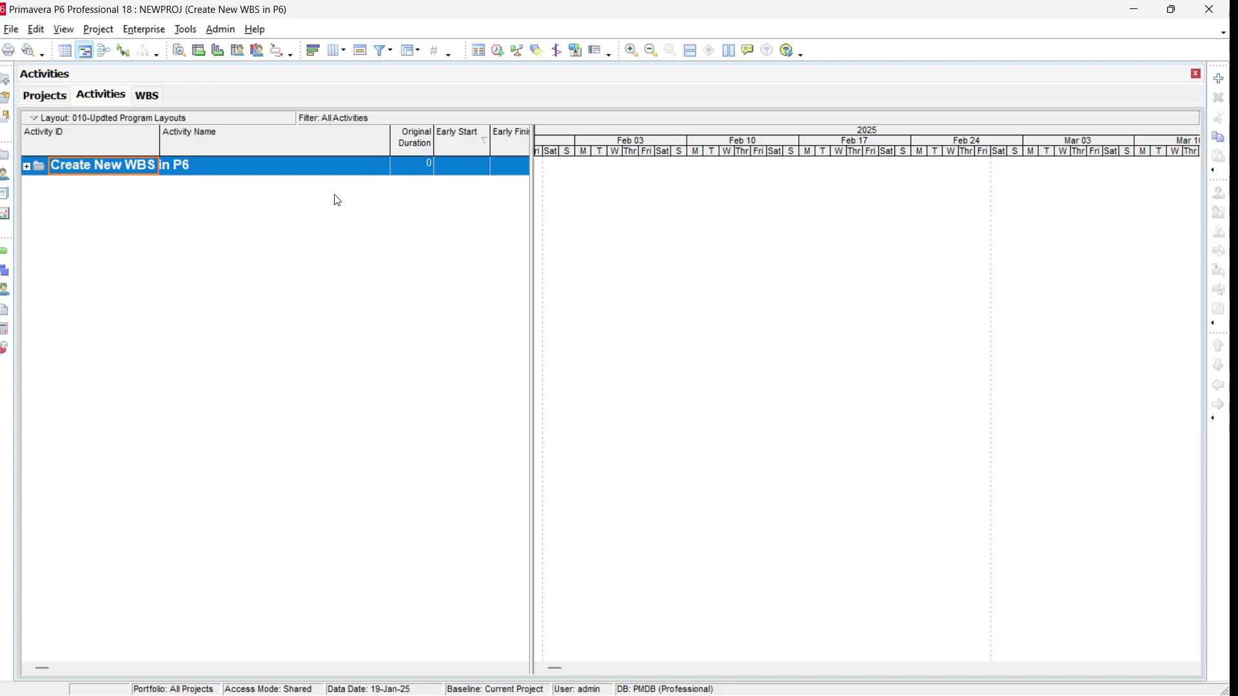
pyautogui.click(28, 167)
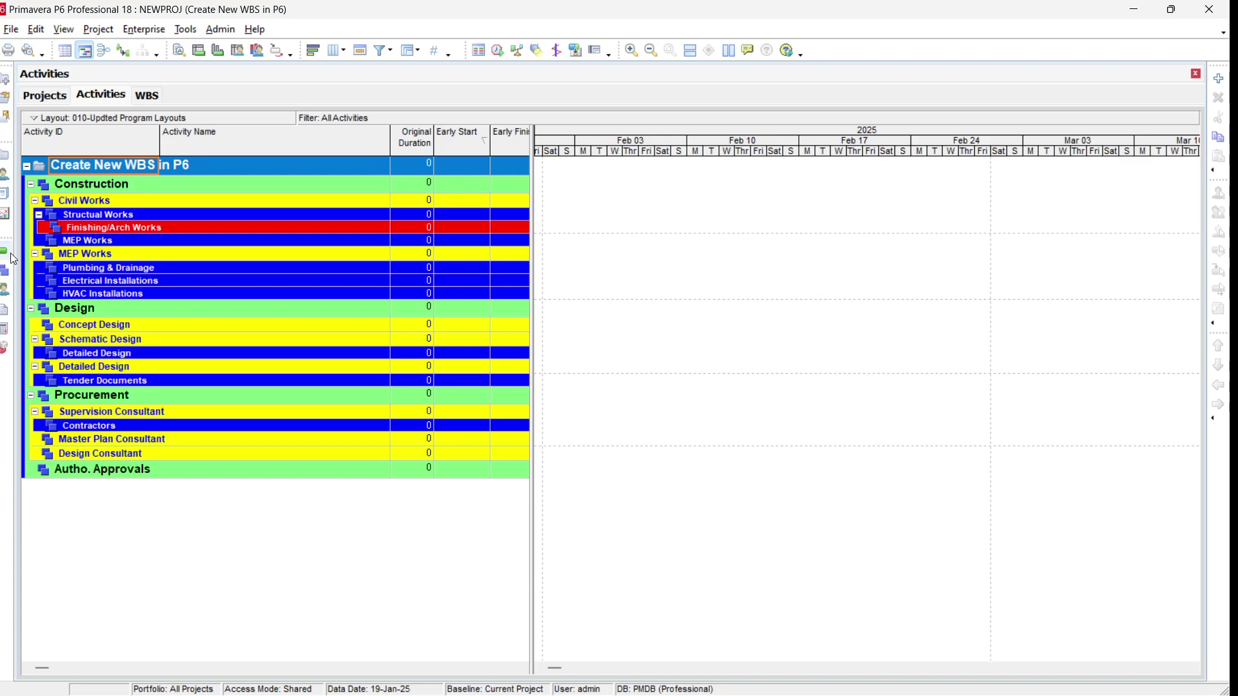
pyautogui.click(4, 275)
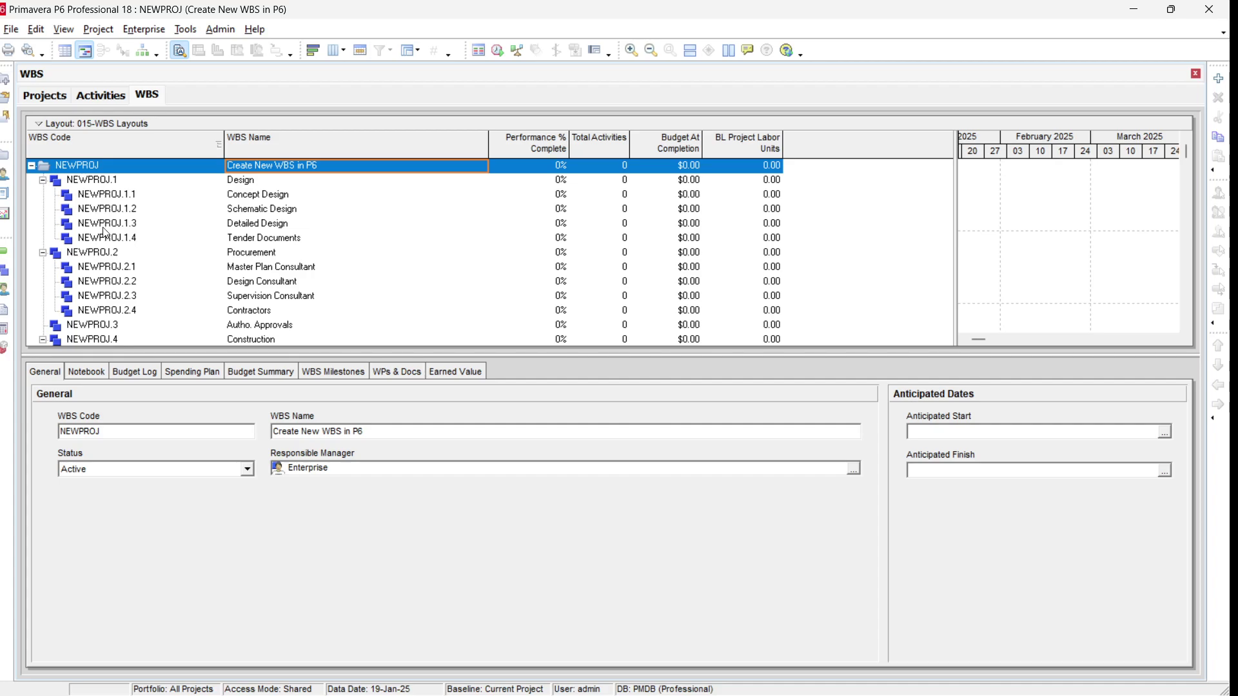
pyautogui.click(410, 52)
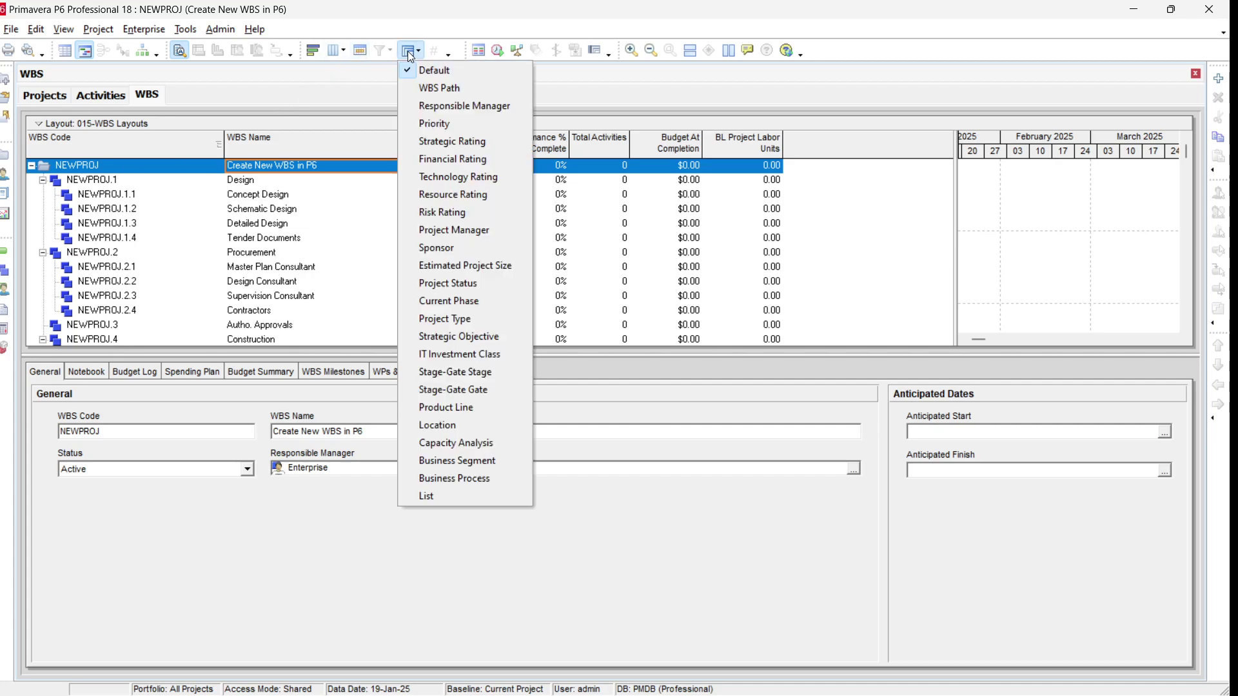
pyautogui.click(173, 111)
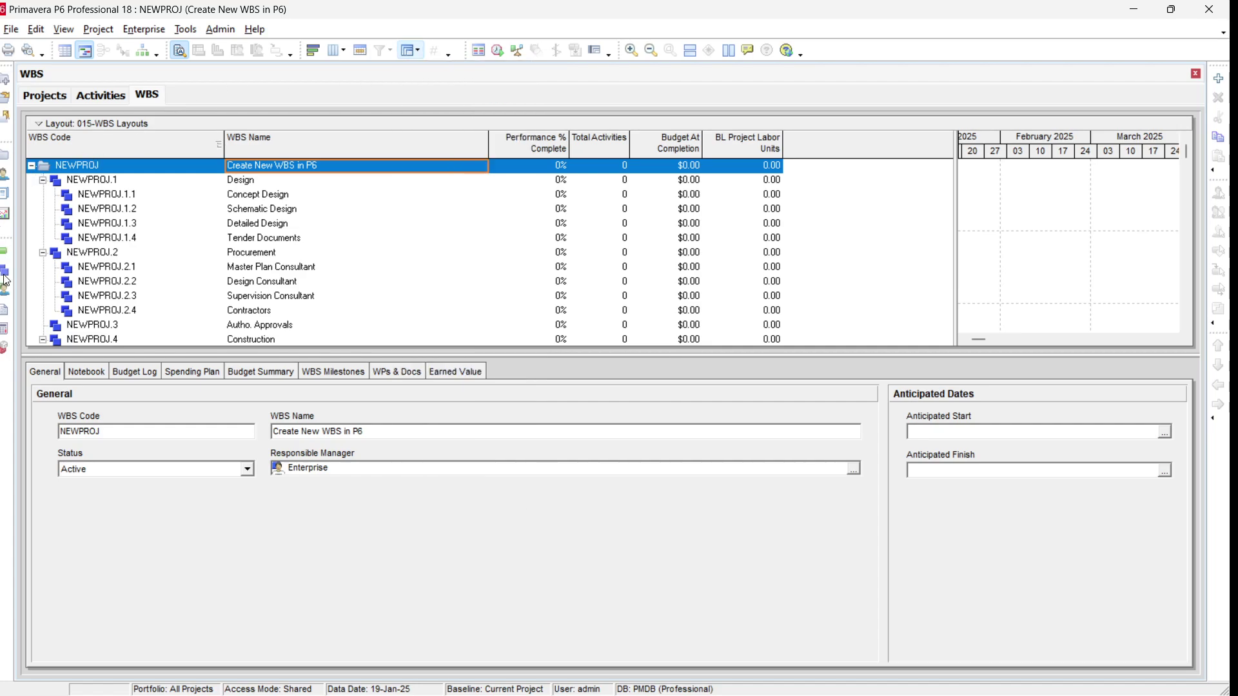
pyautogui.click(5, 251)
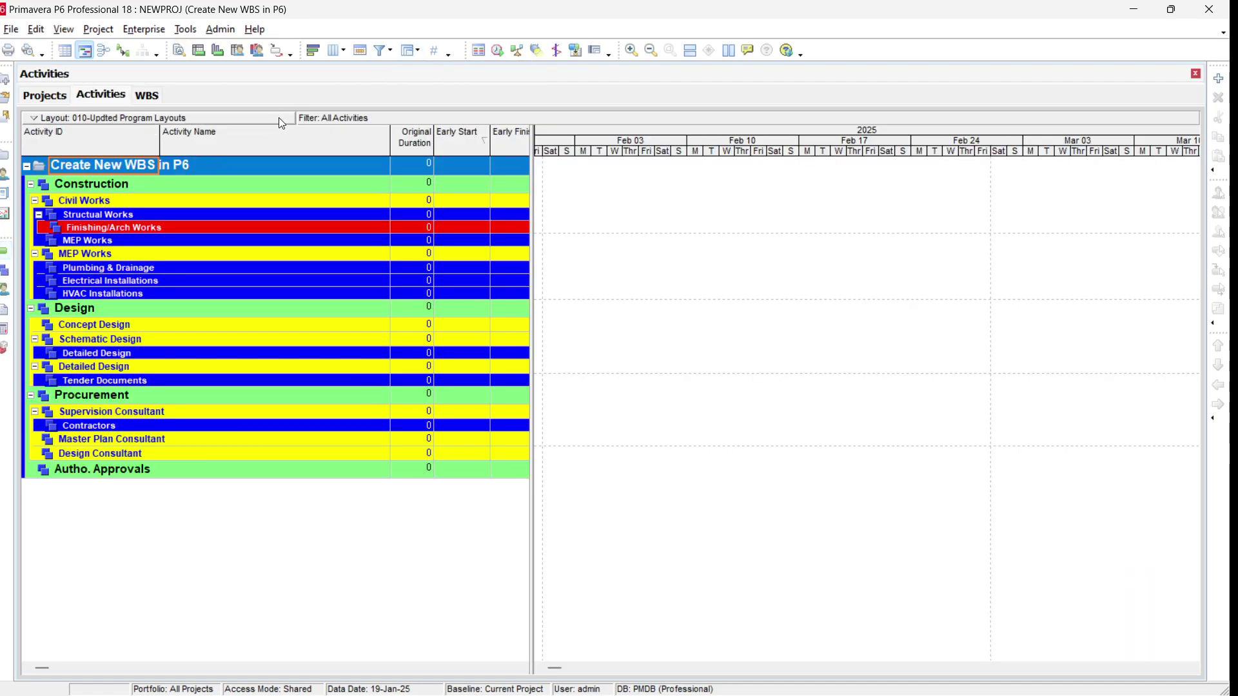
# Reapply the existing WBS grouping to the activity table through Group and Sort
pyautogui.click(404, 53)
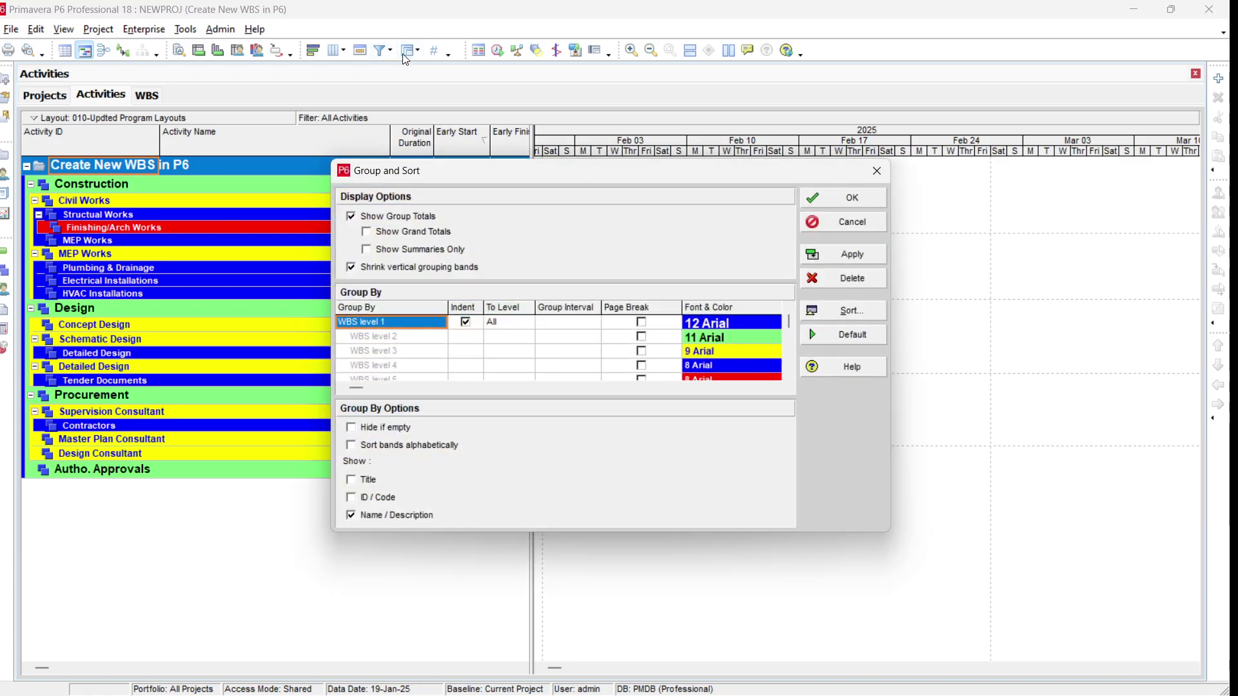
pyautogui.click(865, 256)
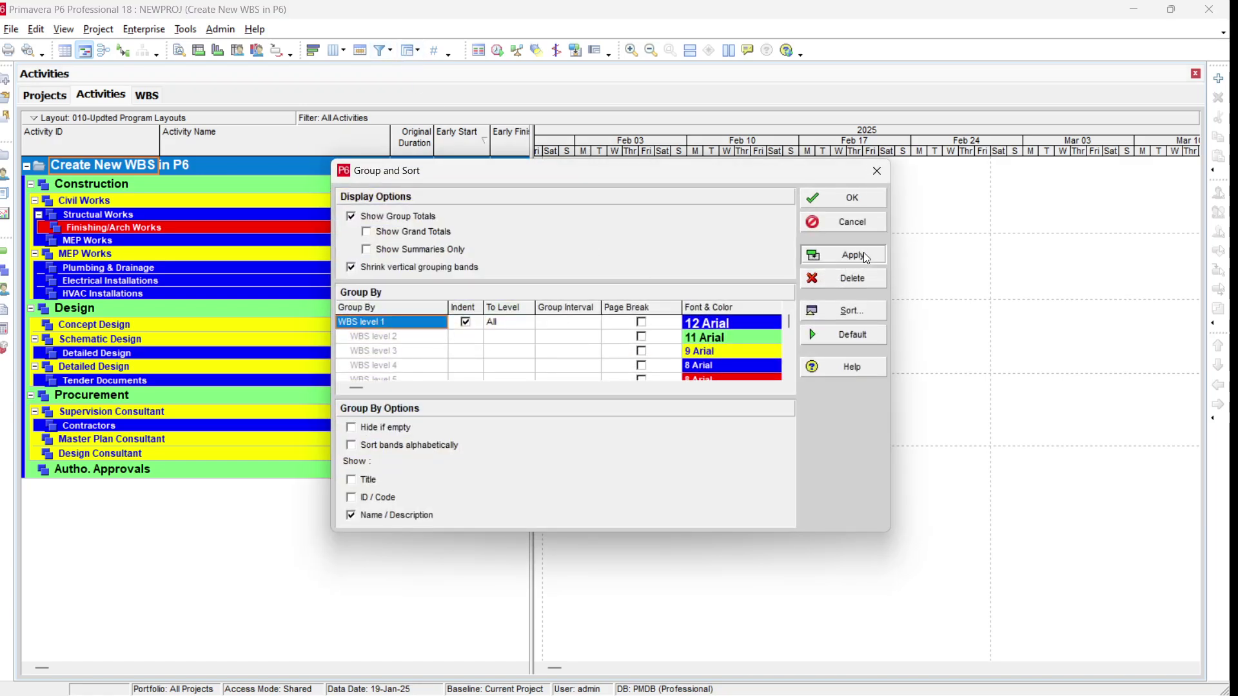
pyautogui.click(869, 199)
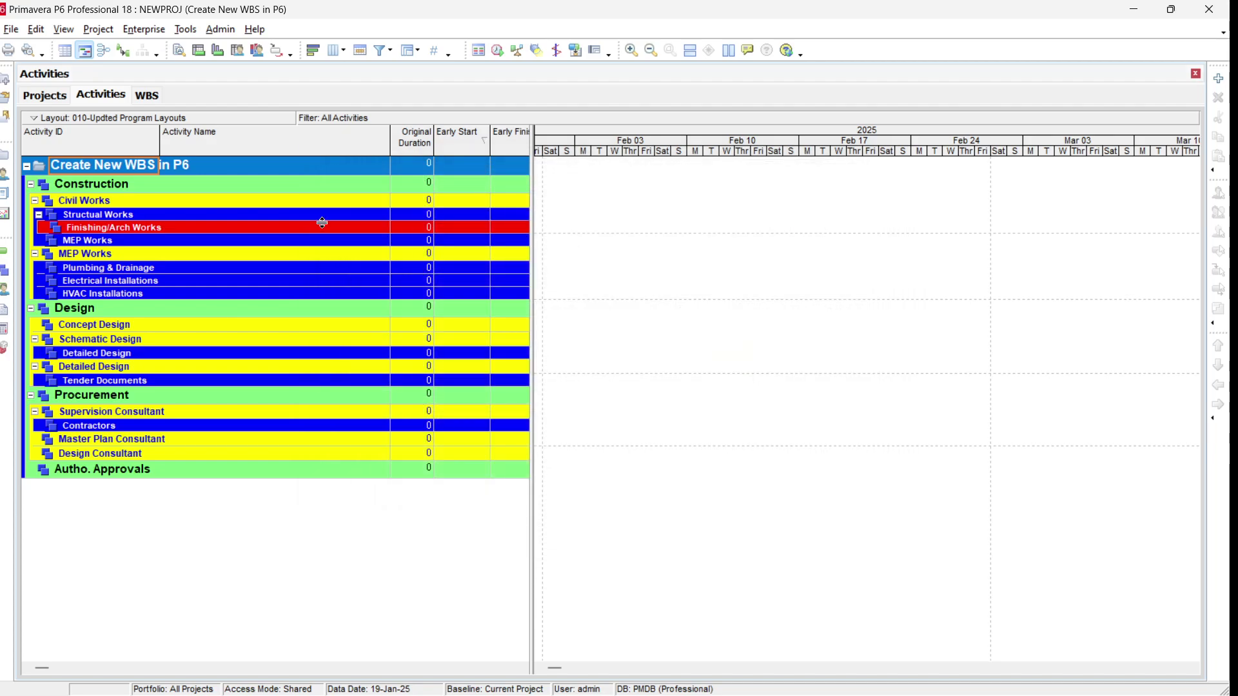
pyautogui.click(226, 228)
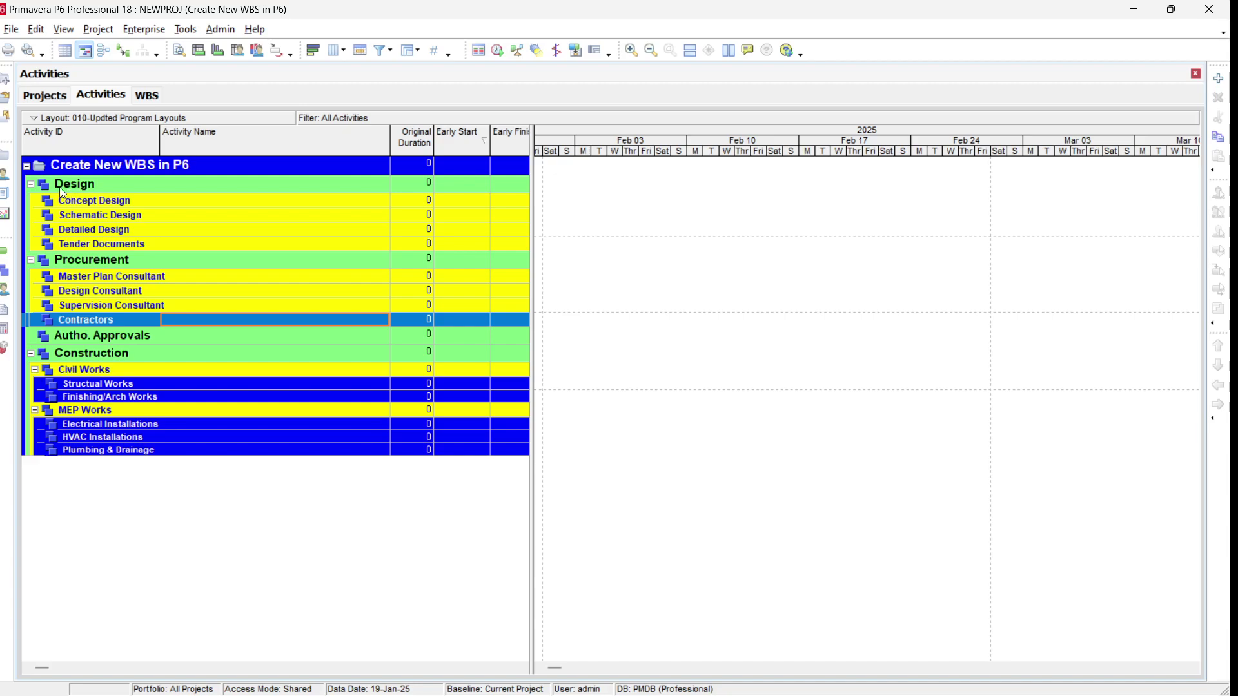
# Collapse the Design, Procurement and Construction bands to view only the main WBS elements
pyautogui.click(31, 185)
pyautogui.click(30, 201)
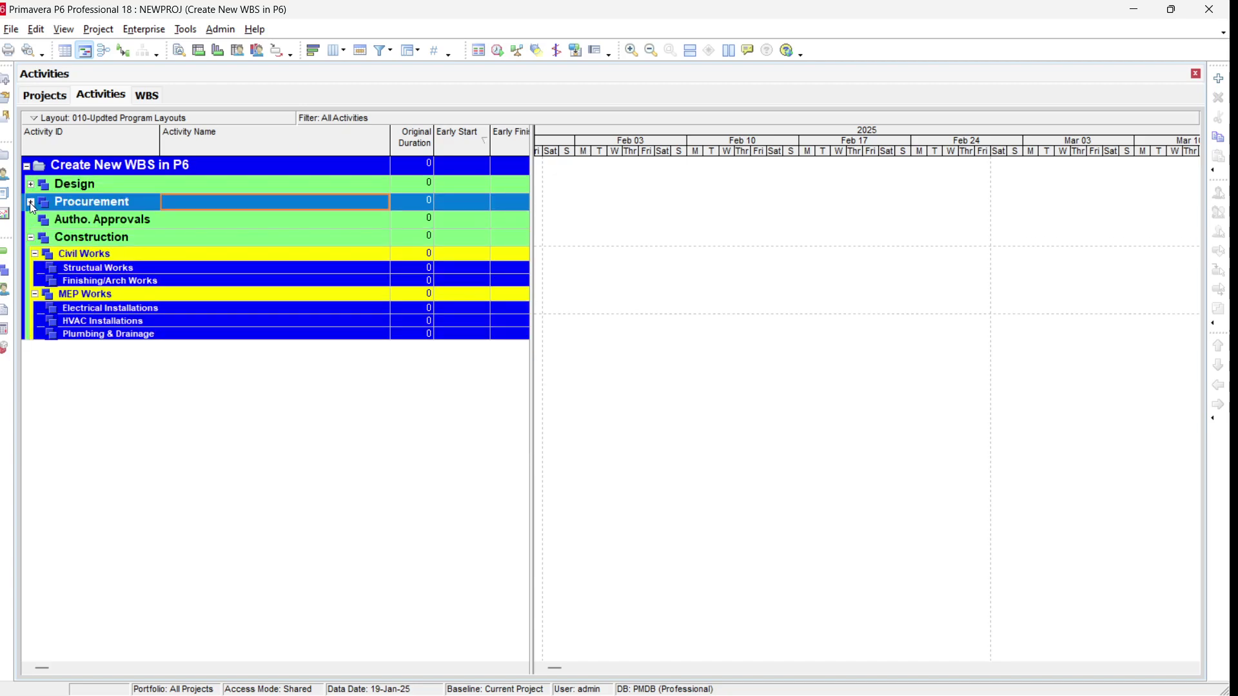
pyautogui.click(31, 237)
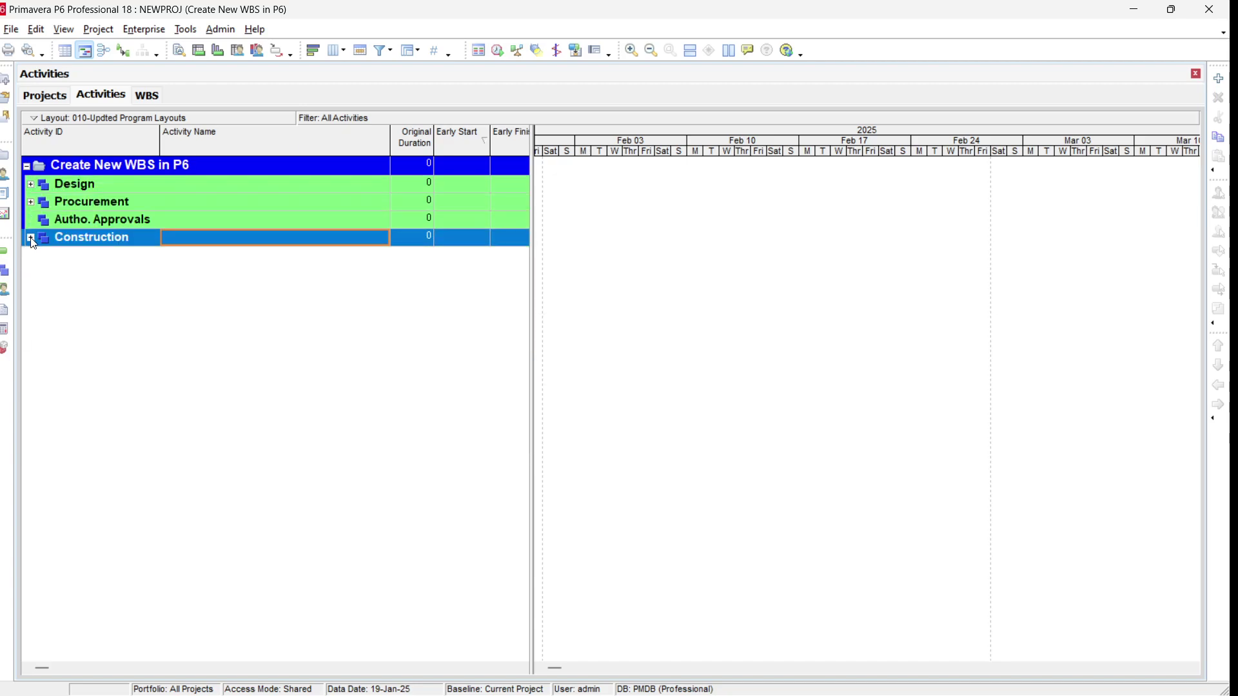
# Expand Design, Procurement and Construction, including Civil Works and MEP Works, to review the sub-elements of each band
pyautogui.click(31, 185)
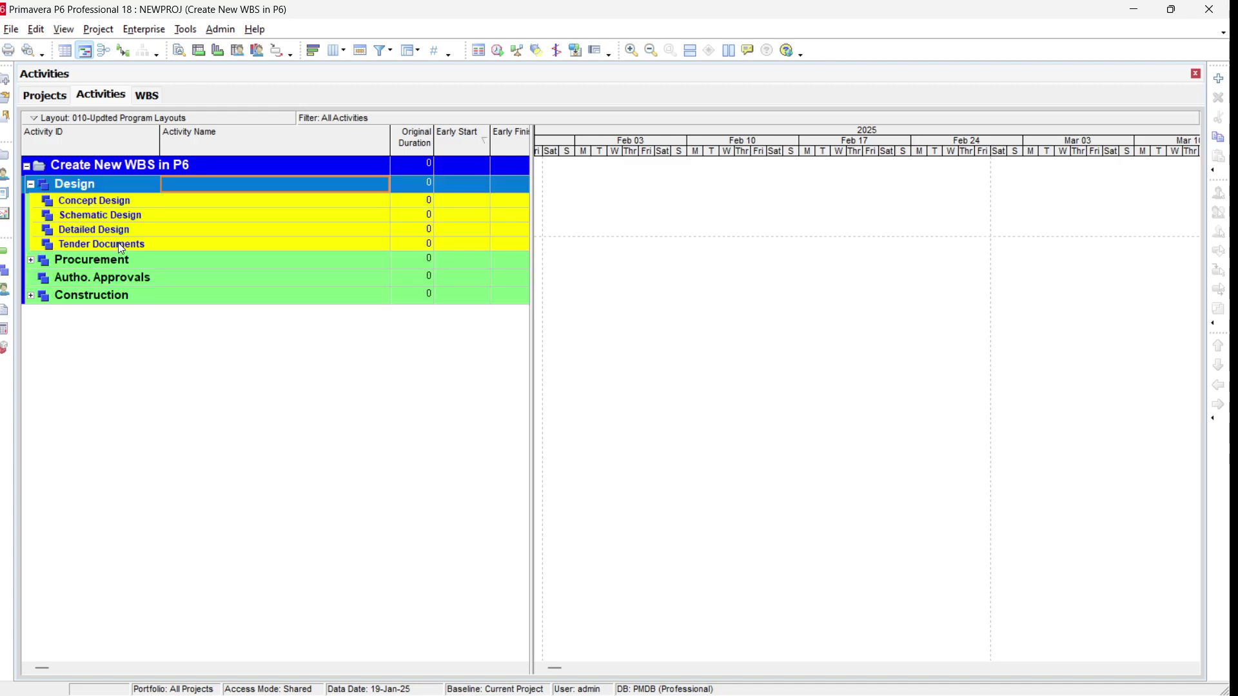
pyautogui.click(30, 259)
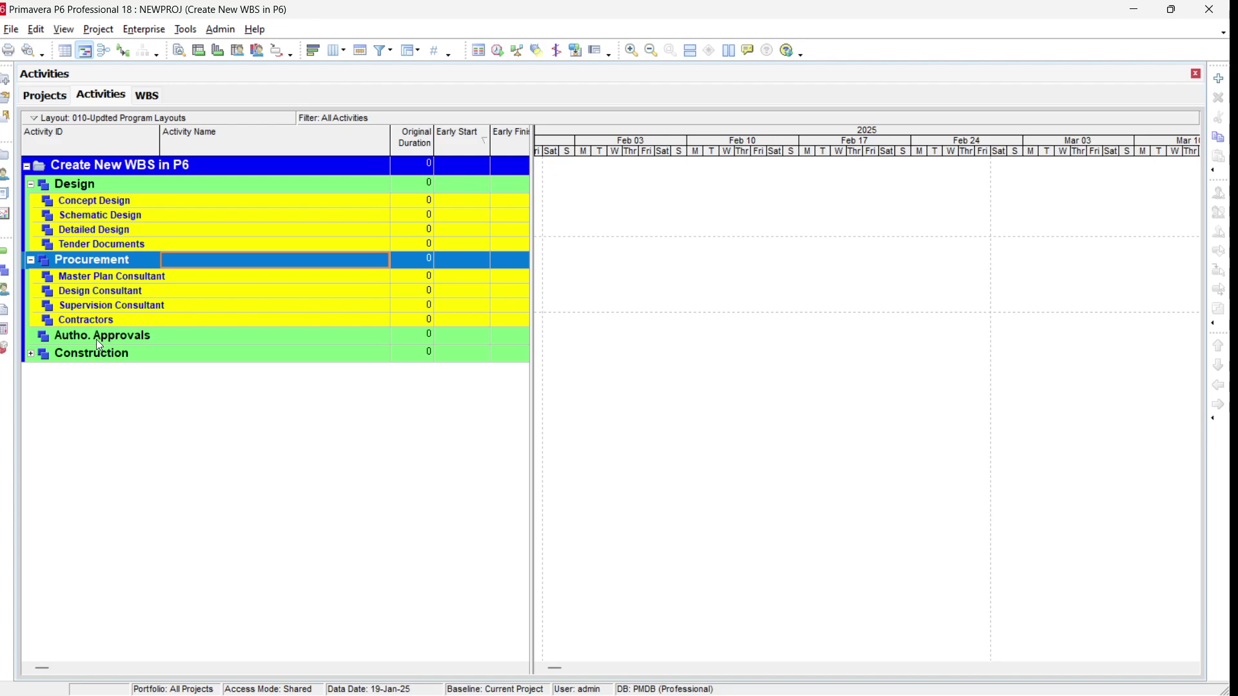
pyautogui.click(31, 354)
pyautogui.click(35, 370)
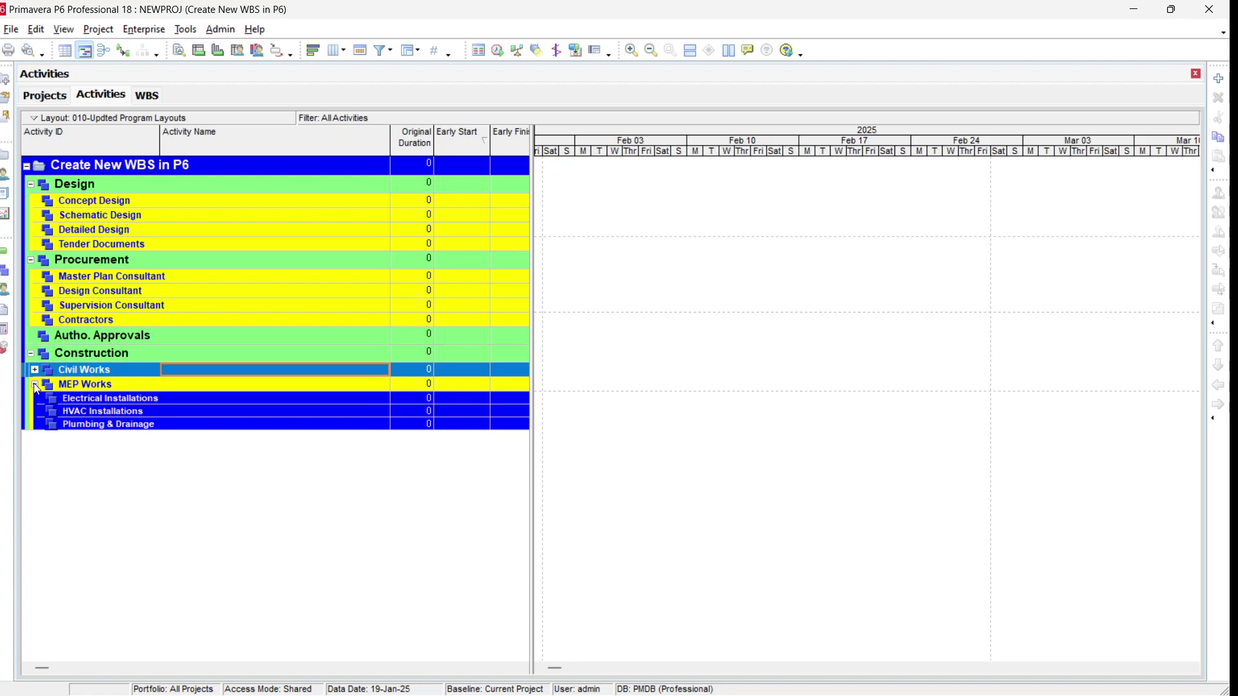
pyautogui.click(35, 384)
pyautogui.click(35, 370)
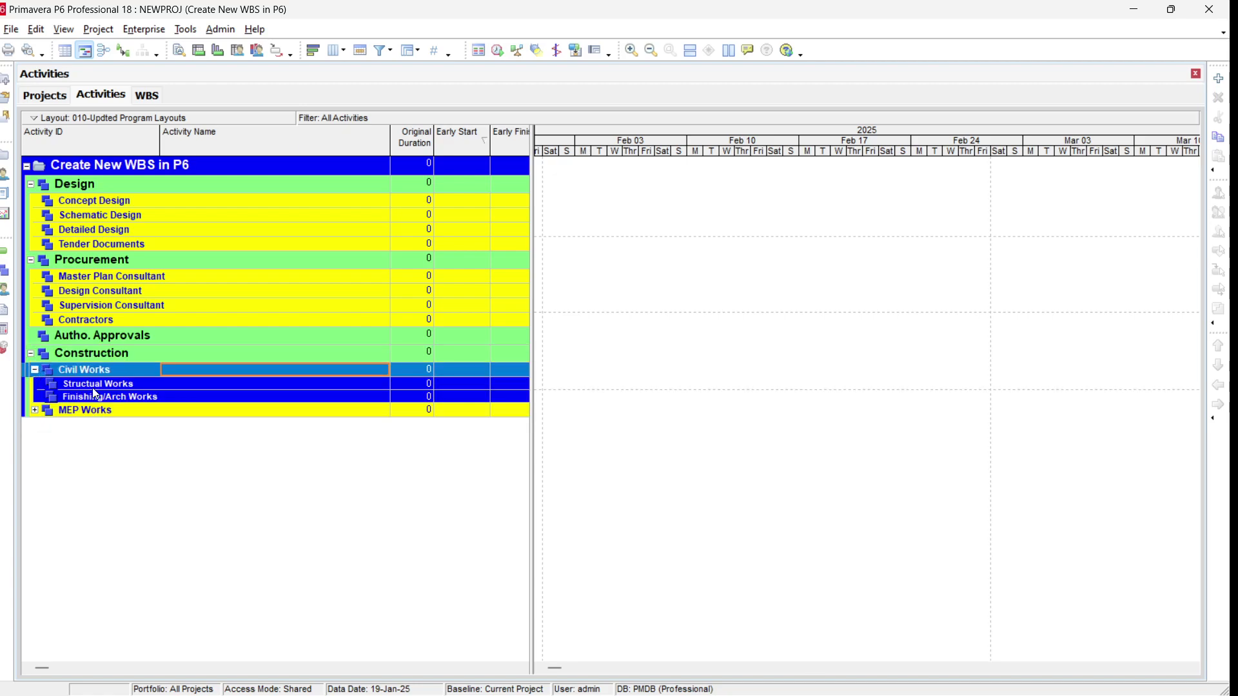
pyautogui.click(35, 411)
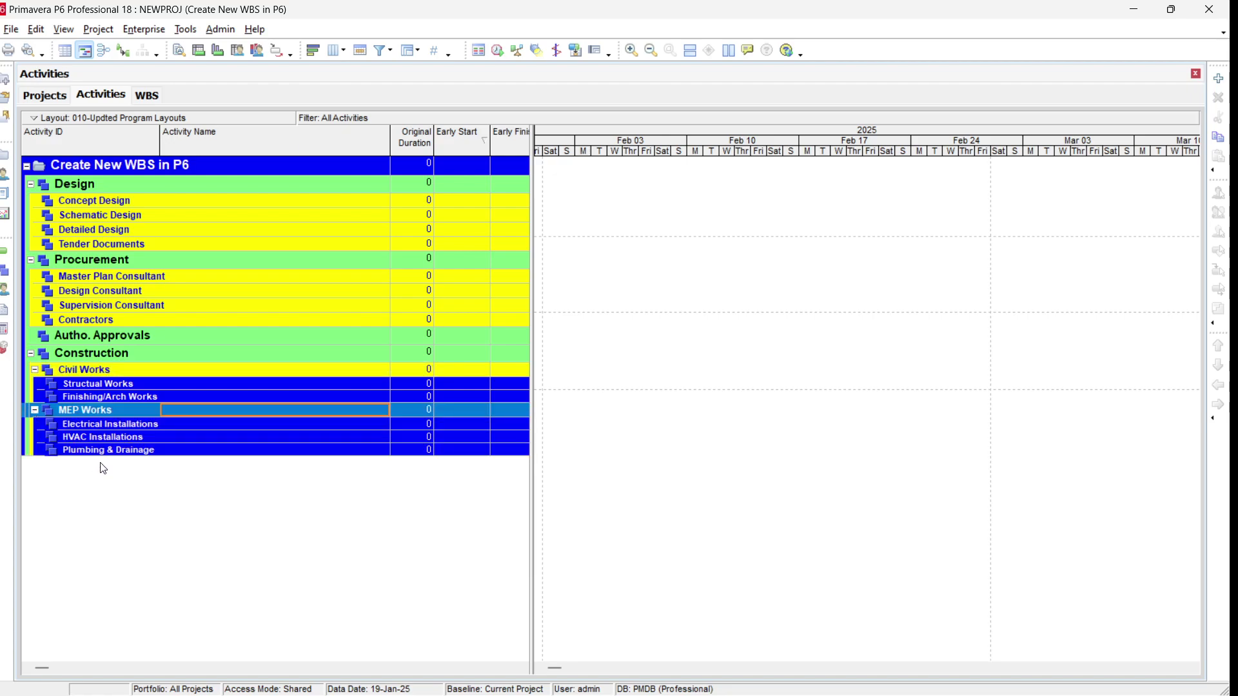